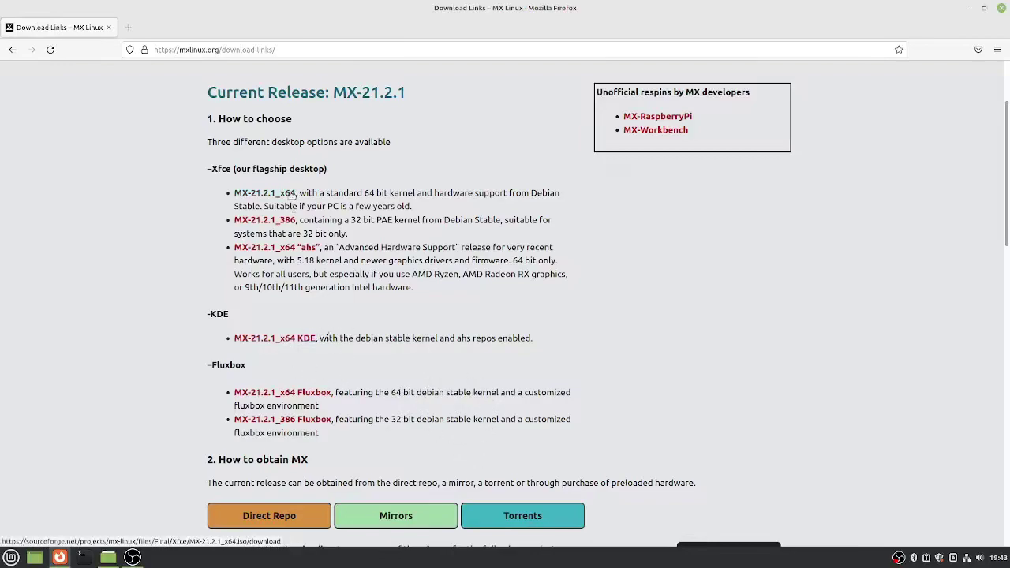
- Open the SourceForge download page for the MX-21.2.1_x64 ISO
click(272, 195)
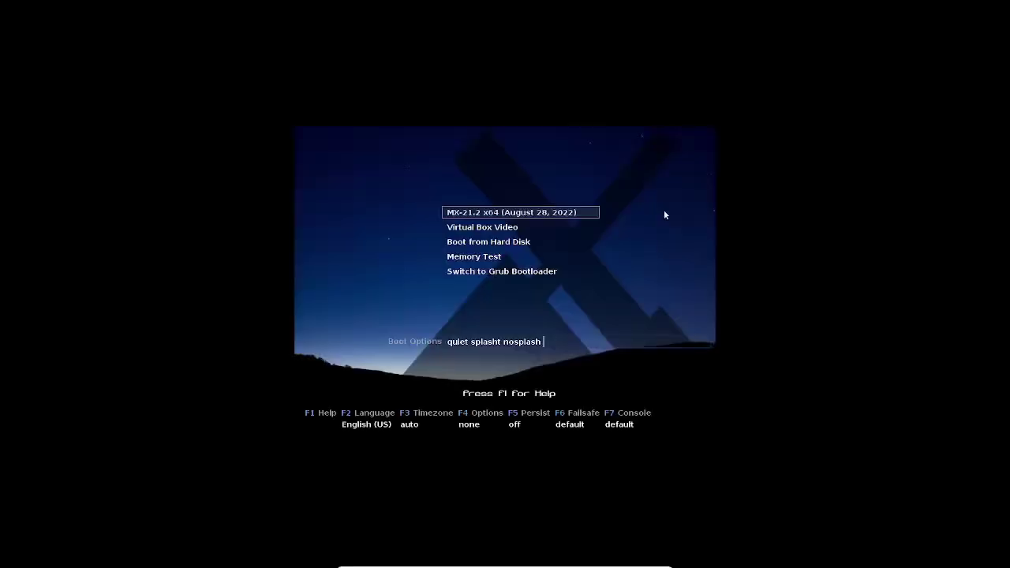
- Set the boot menu language to Español using the F2 language choices
key(Down)
key(Down)
key(Down)
key(Down)
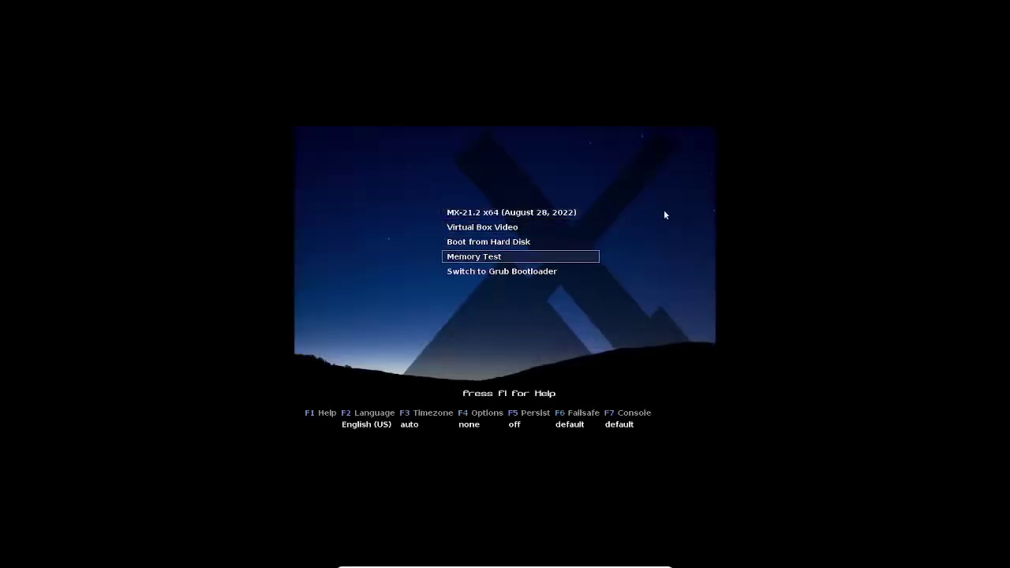
key(Up)
key(Up)
key(Up)
key(Up)
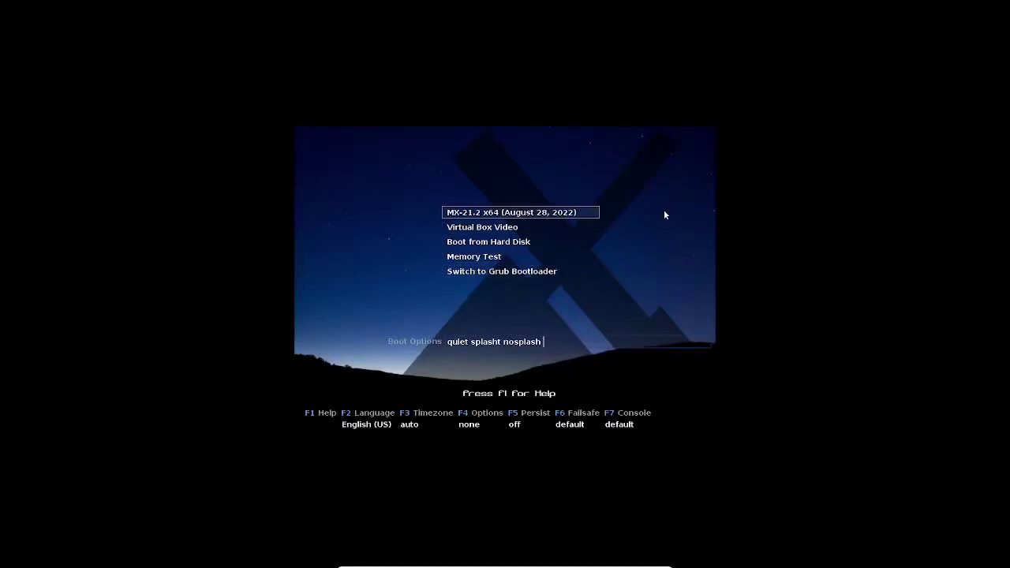
key(F2)
key(Down)
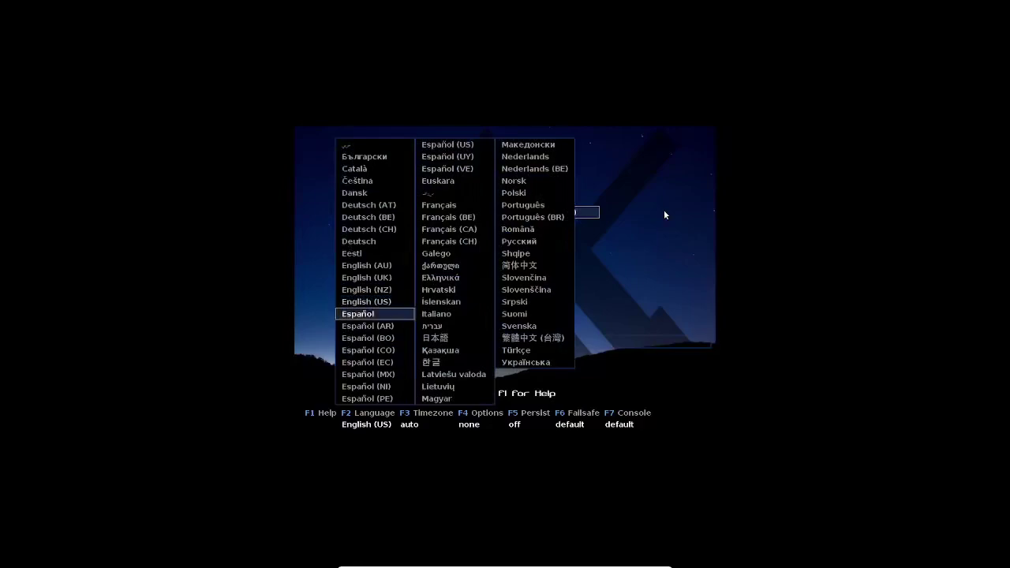
key(Return)
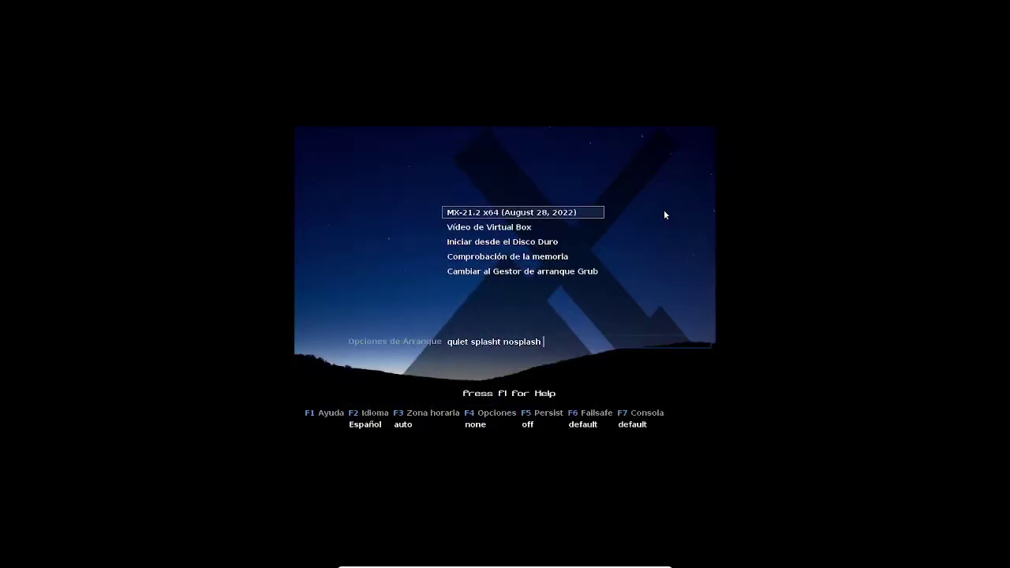
- Boot the MX-21.2 x64 live entry from the boot menu
key(Down)
key(Down)
key(Down)
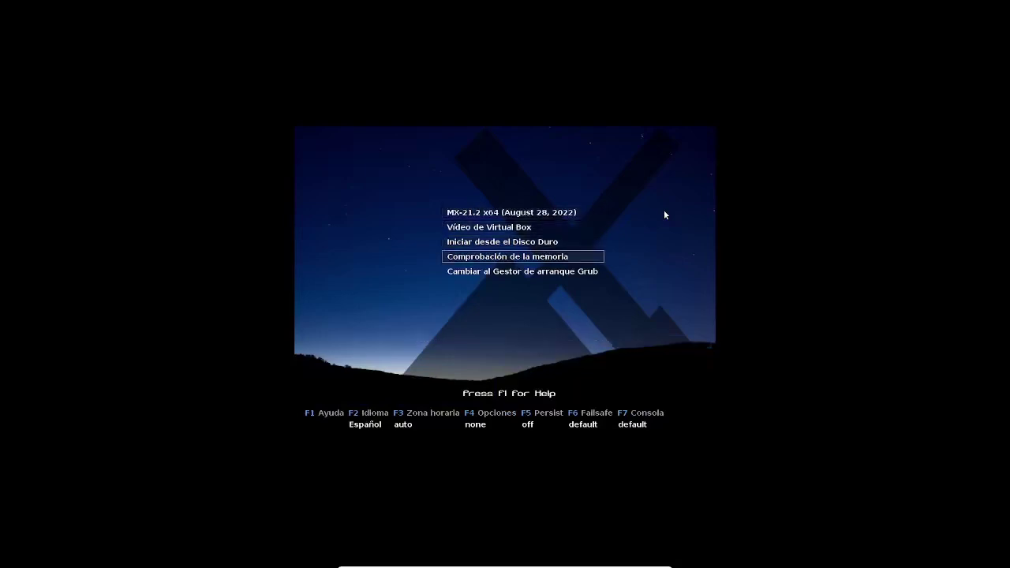
key(Down)
key(Up)
key(Up)
key(Up)
key(Up)
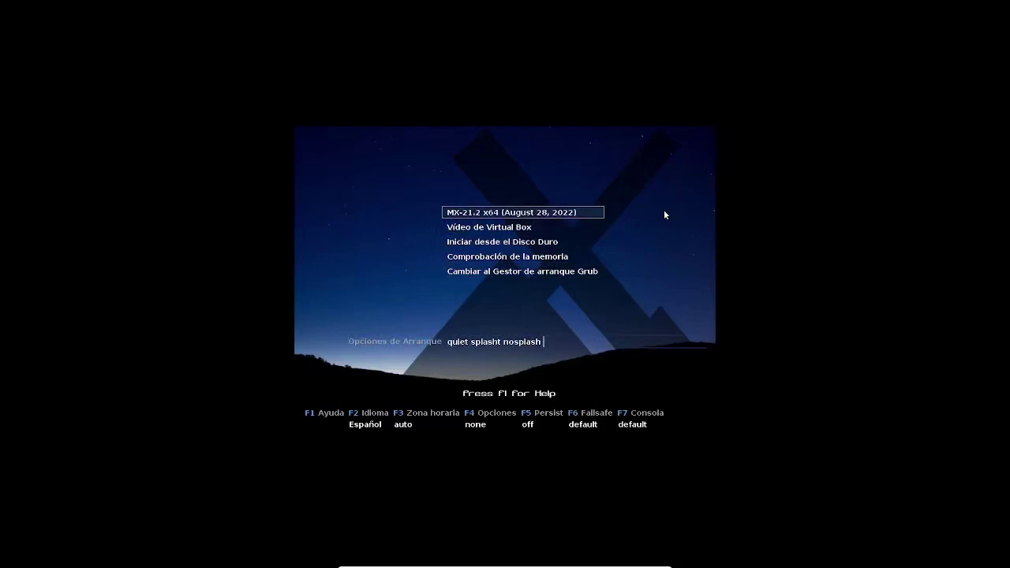
key(Return)
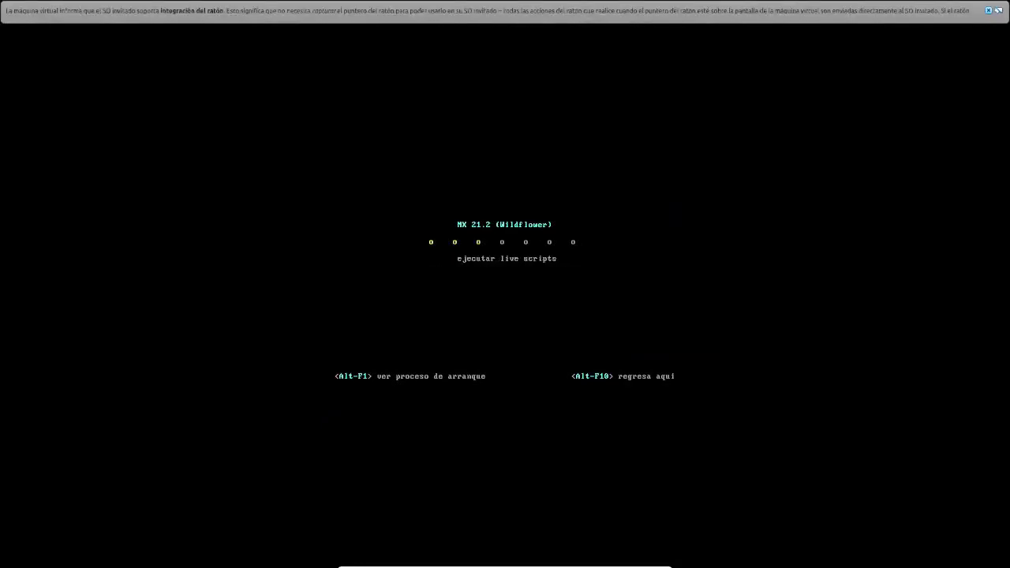
- Dismiss the VM notification and launch the Instalar installer from the live desktop
click(986, 16)
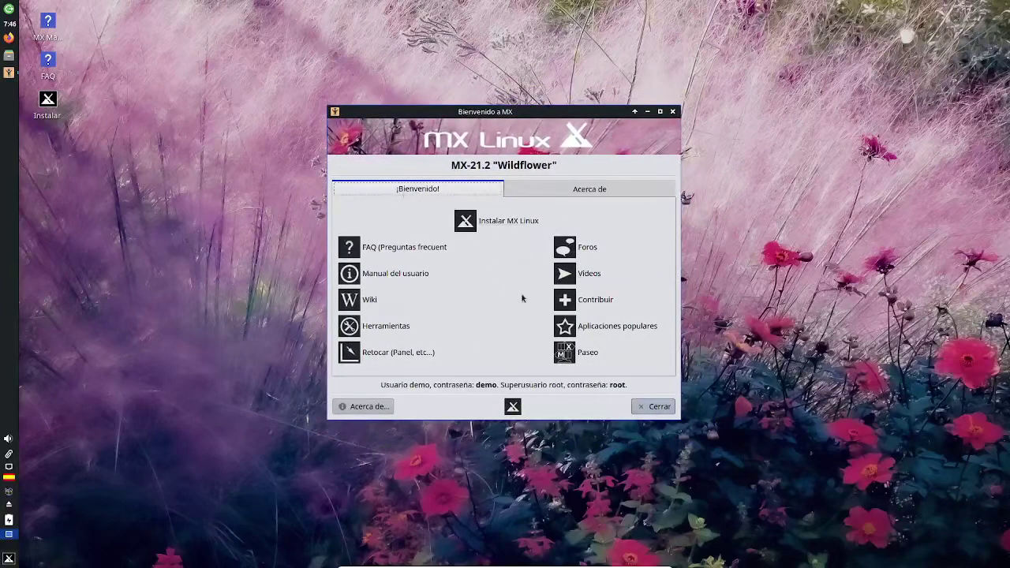
click(52, 109)
double_click(49, 104)
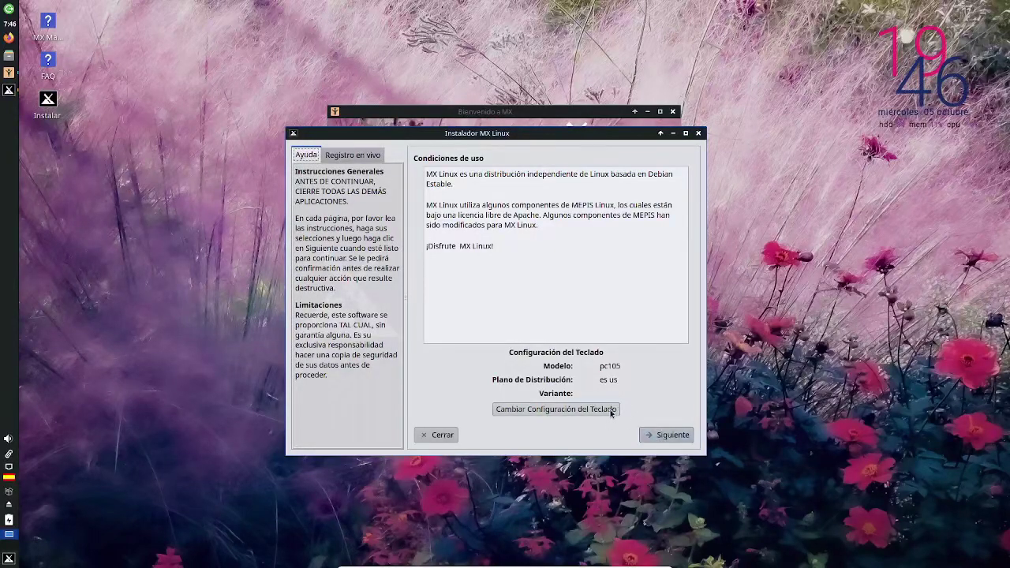
- Select the es Spanish layout in the installer's keyboard configuration settings
click(677, 438)
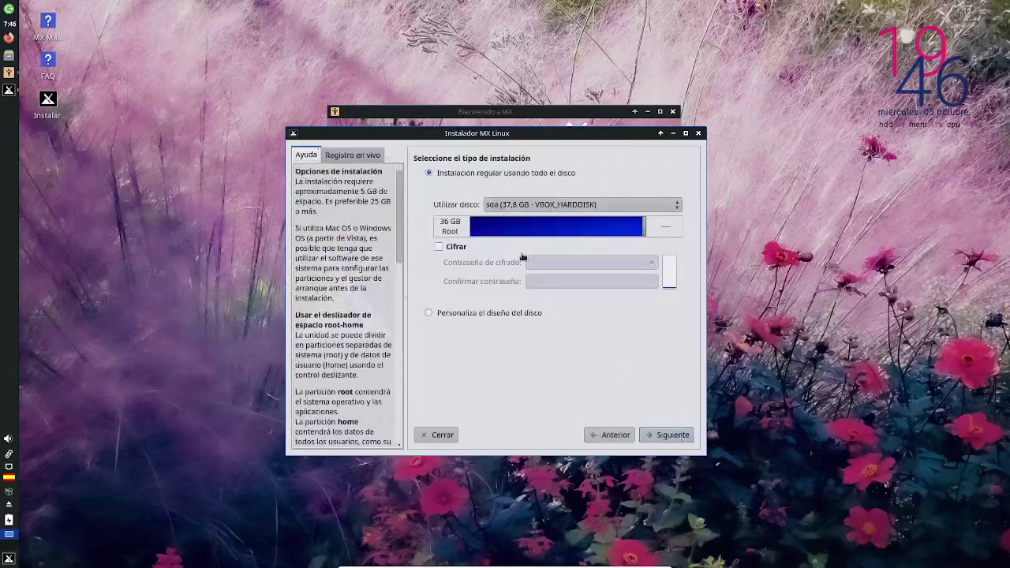
click(611, 435)
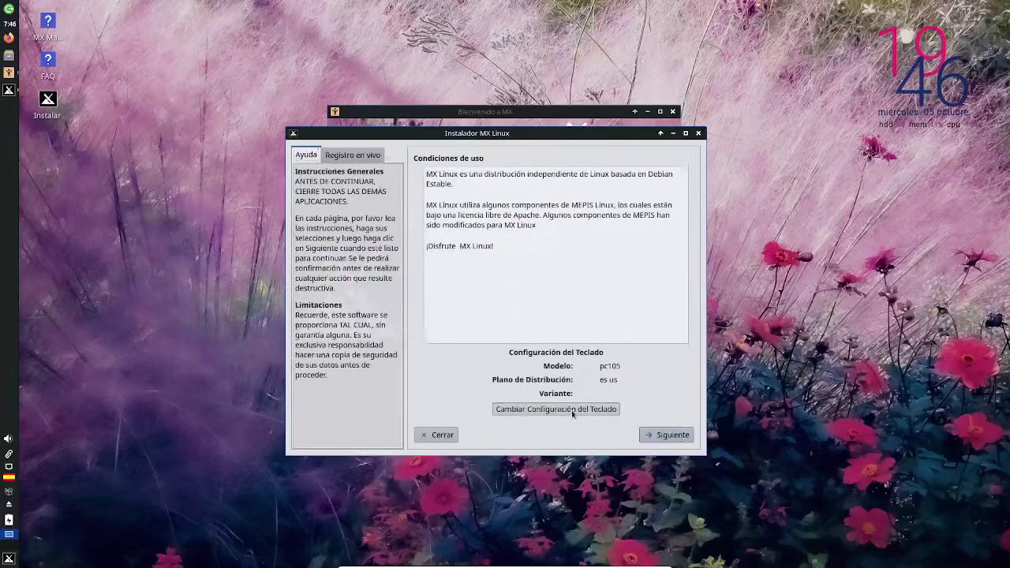
click(569, 413)
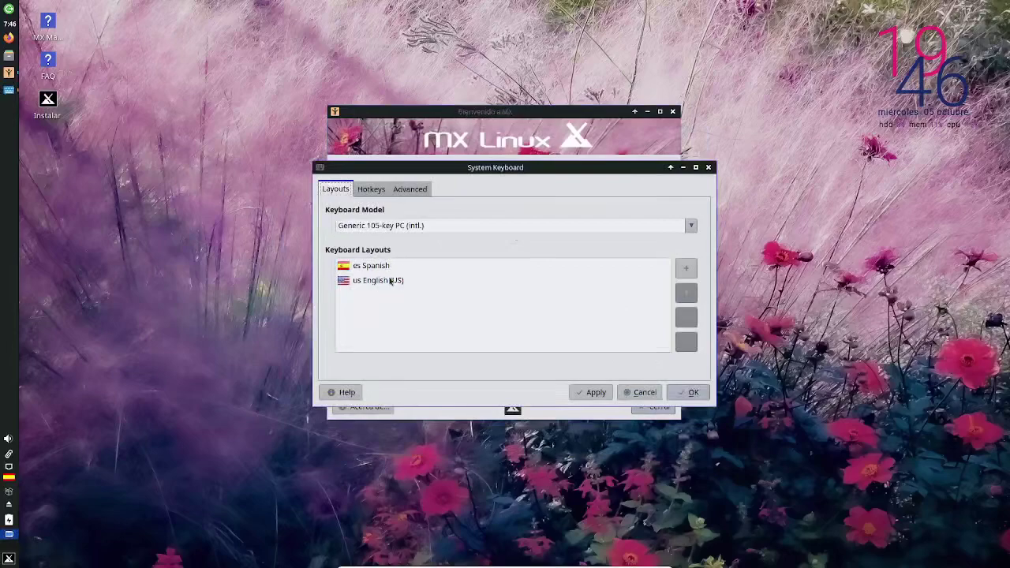
click(498, 322)
click(597, 392)
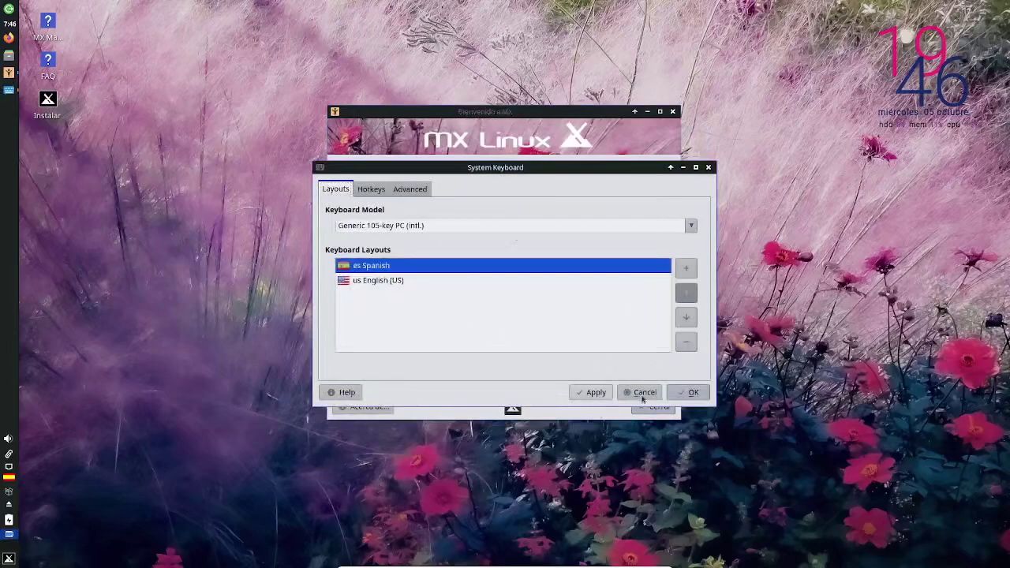
click(685, 392)
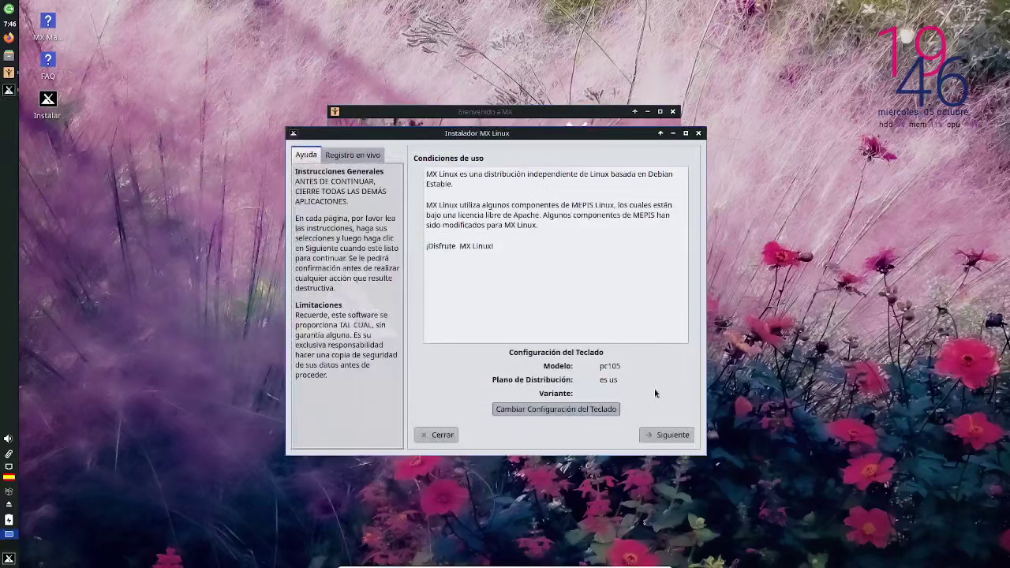
- Recheck keyboard settings, confirm es Spanish layout, and advance to the installation-type page
click(662, 435)
click(614, 434)
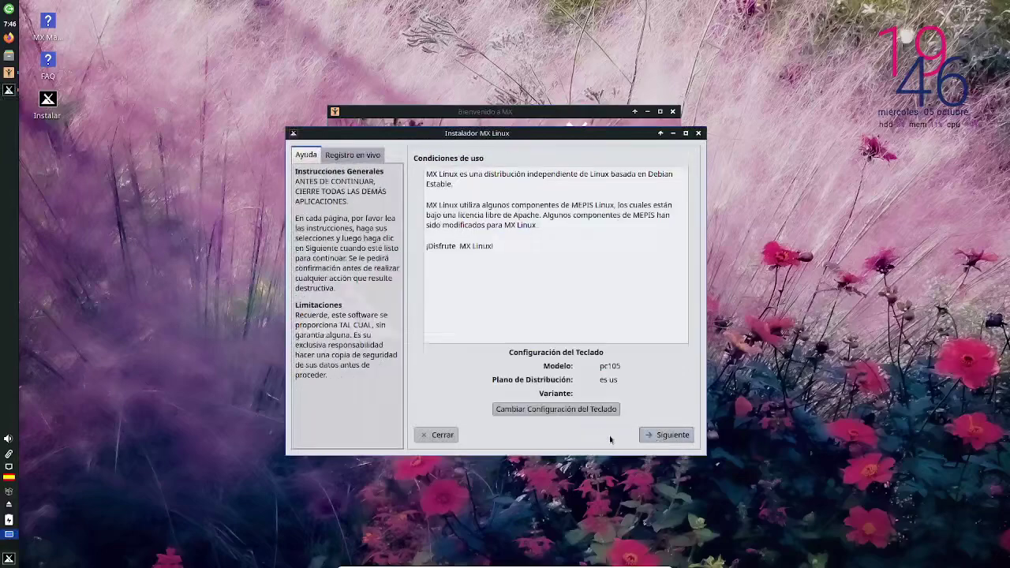
click(591, 408)
click(371, 192)
click(408, 192)
click(339, 191)
click(382, 266)
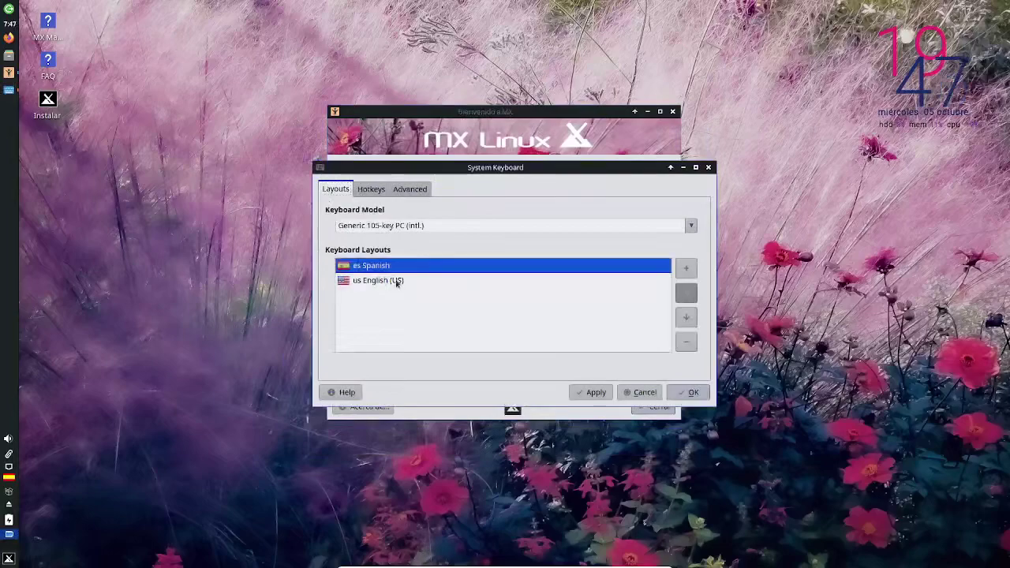
click(671, 395)
click(665, 437)
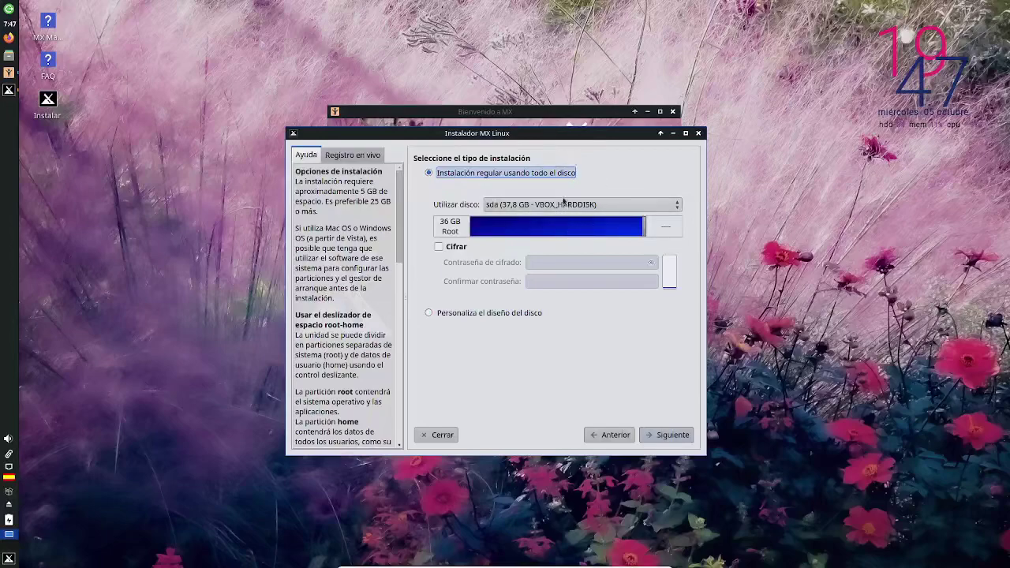
- Install on the whole sda disk split 20 GB root / 16 GB home, confirming formatting
drag(644, 227, 672, 227)
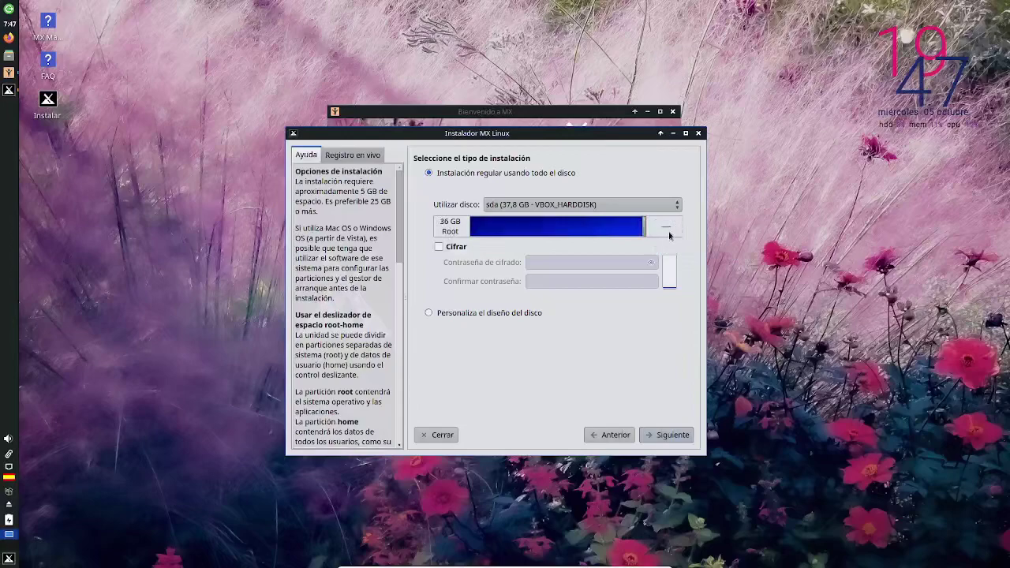
click(502, 313)
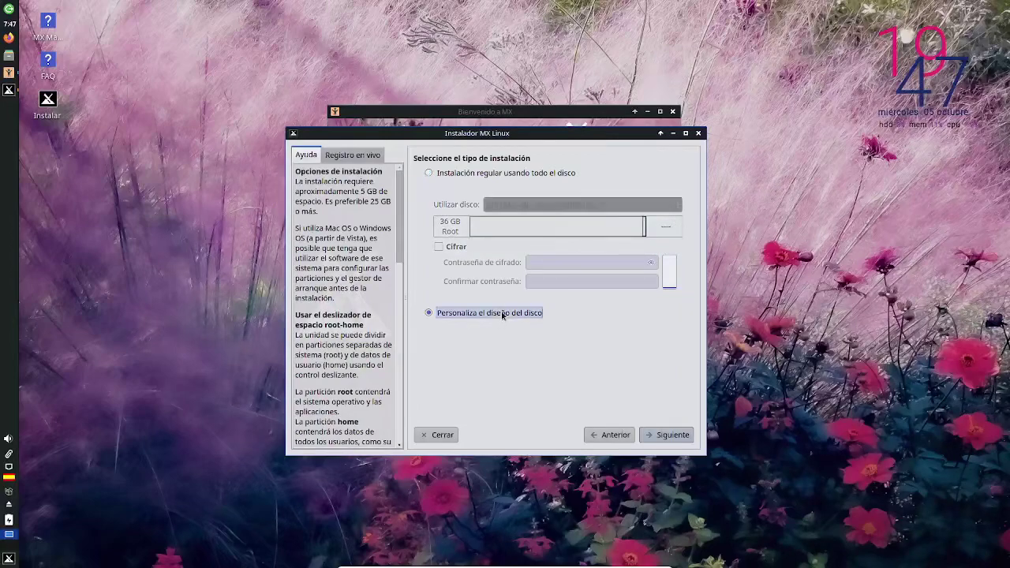
click(486, 177)
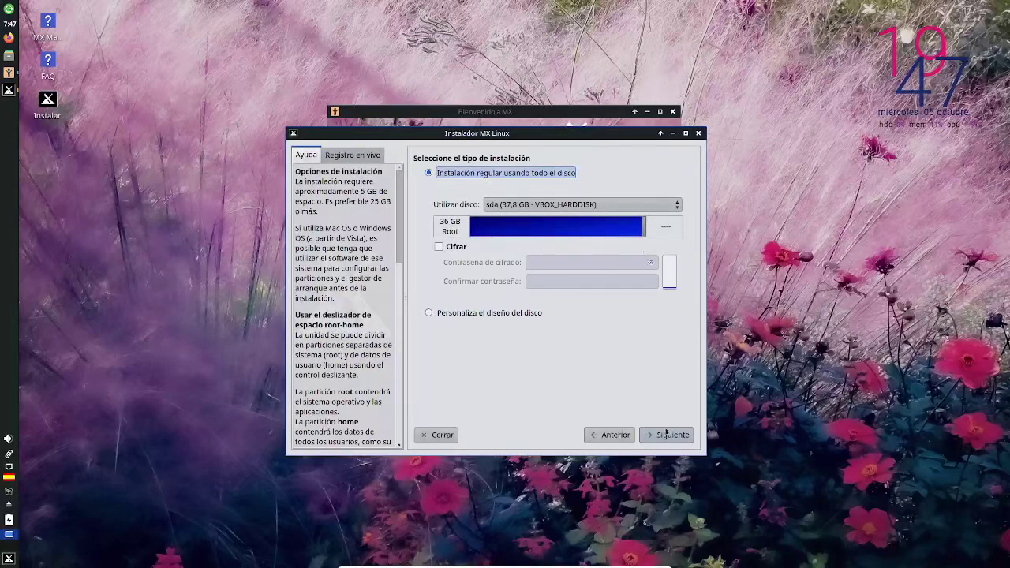
drag(643, 226, 565, 229)
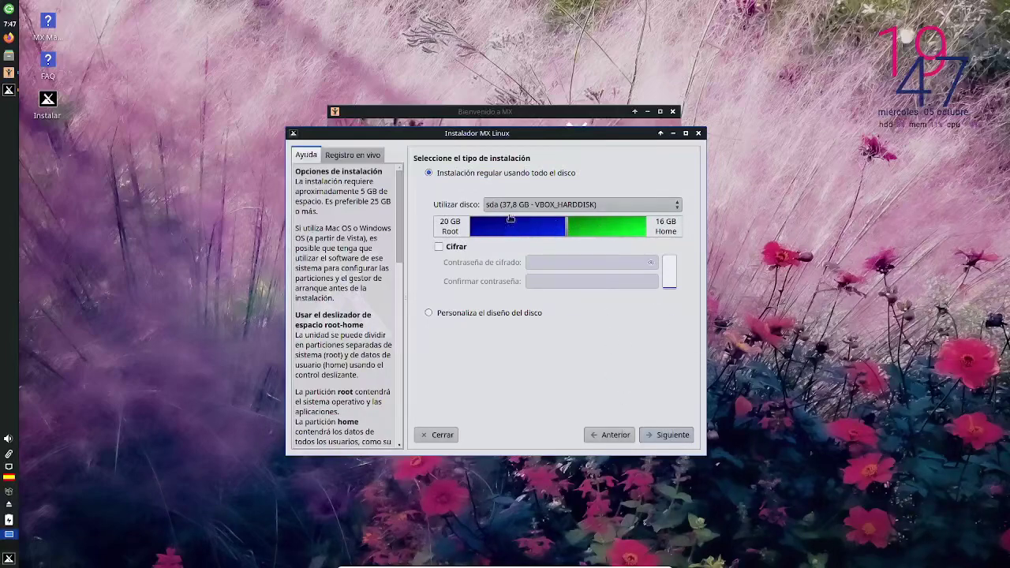
click(680, 436)
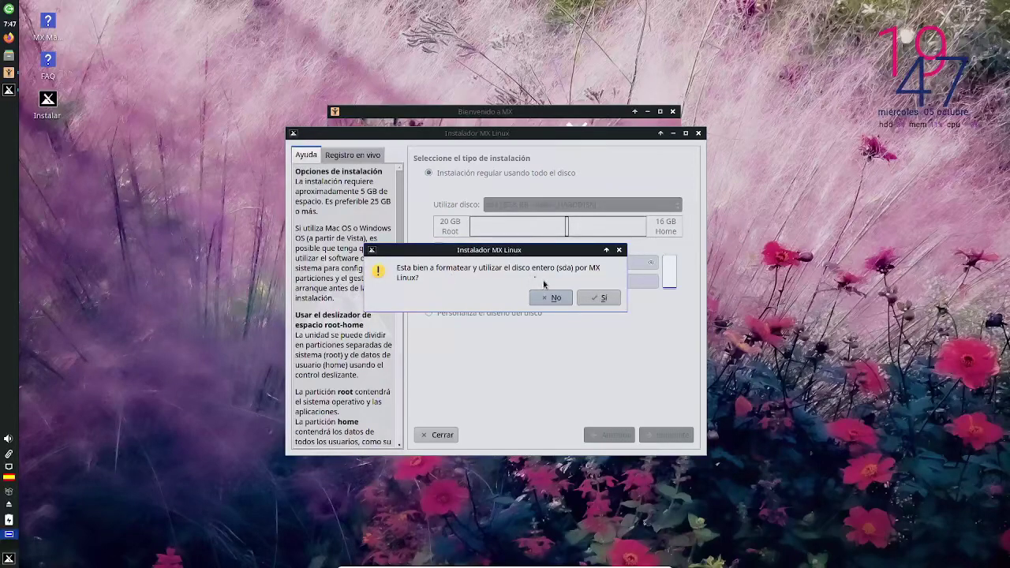
click(603, 298)
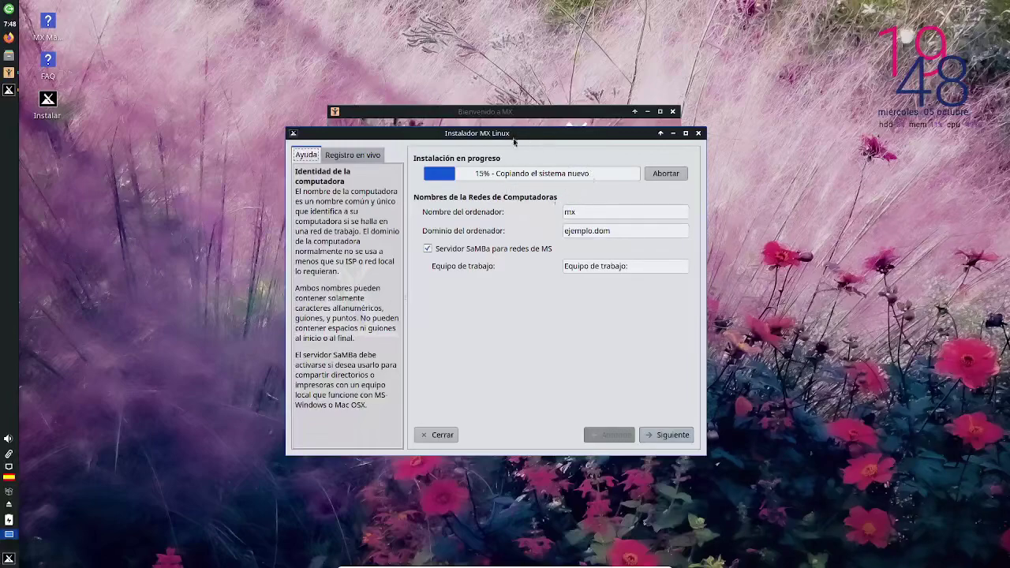
- Set the computer name to rengtech and continue to localization settings
double_click(598, 210)
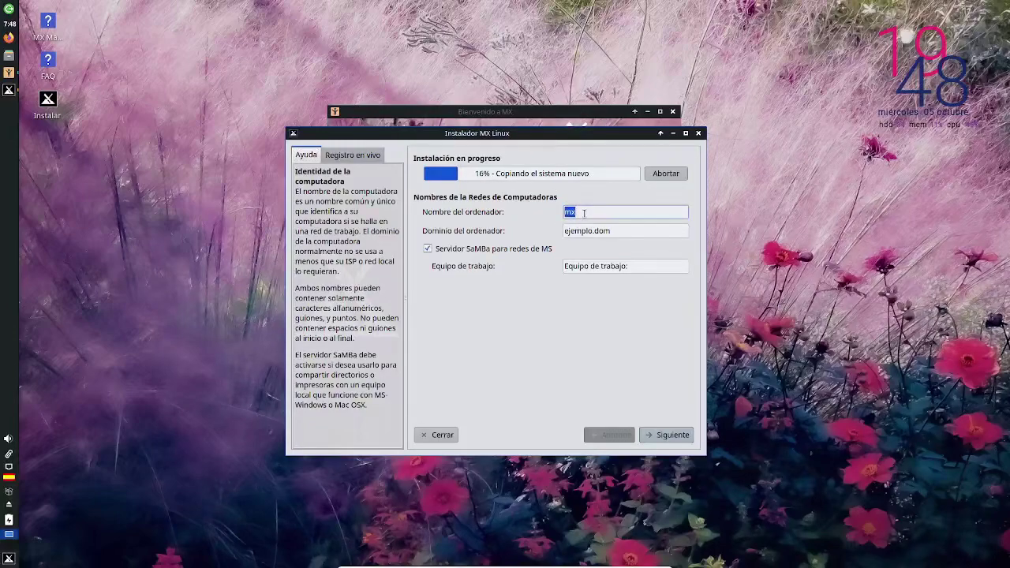
text(rengtech)
key(Tab)
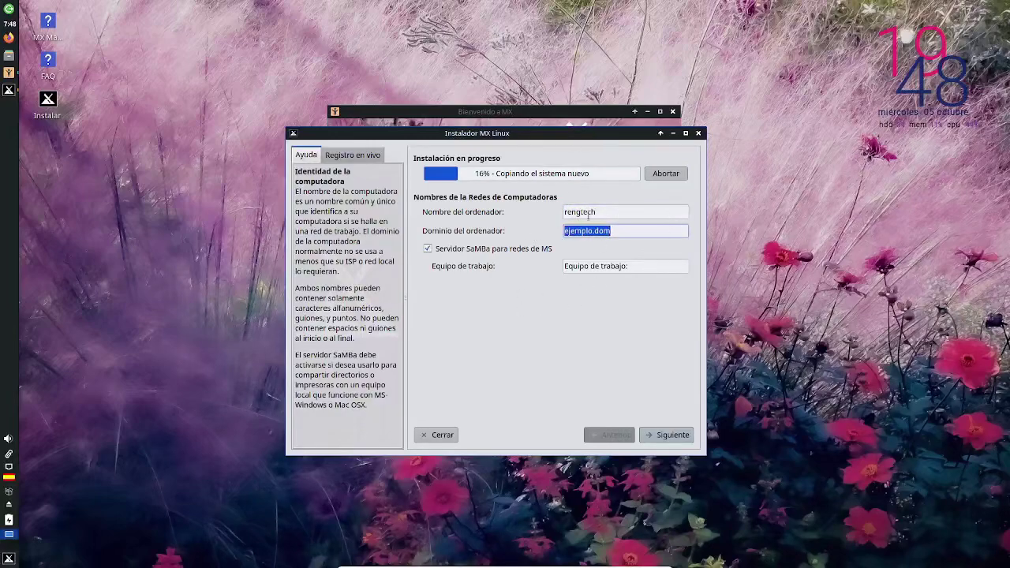
click(684, 436)
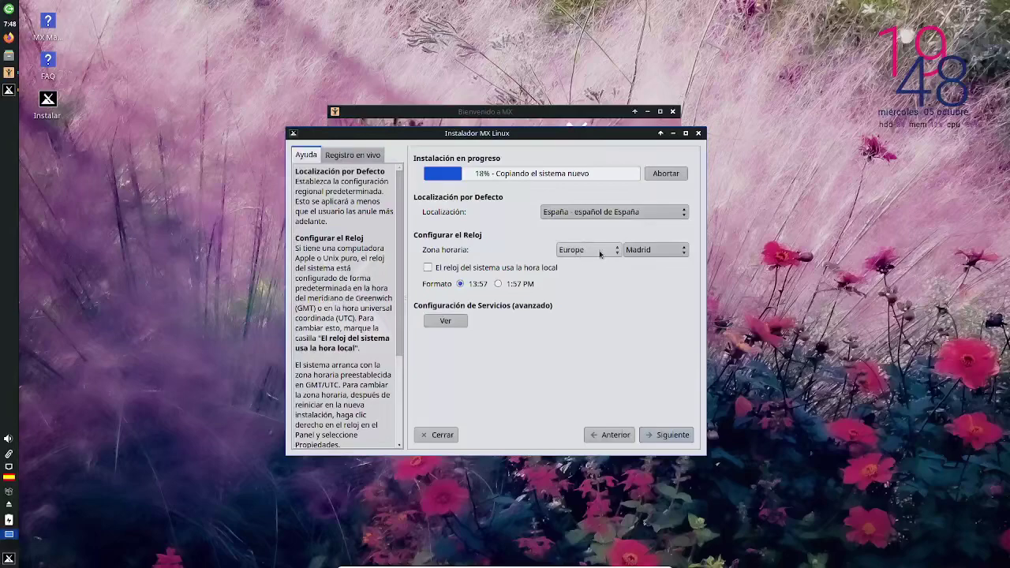
- Set the system clock to local time with the 24-hour format
click(546, 273)
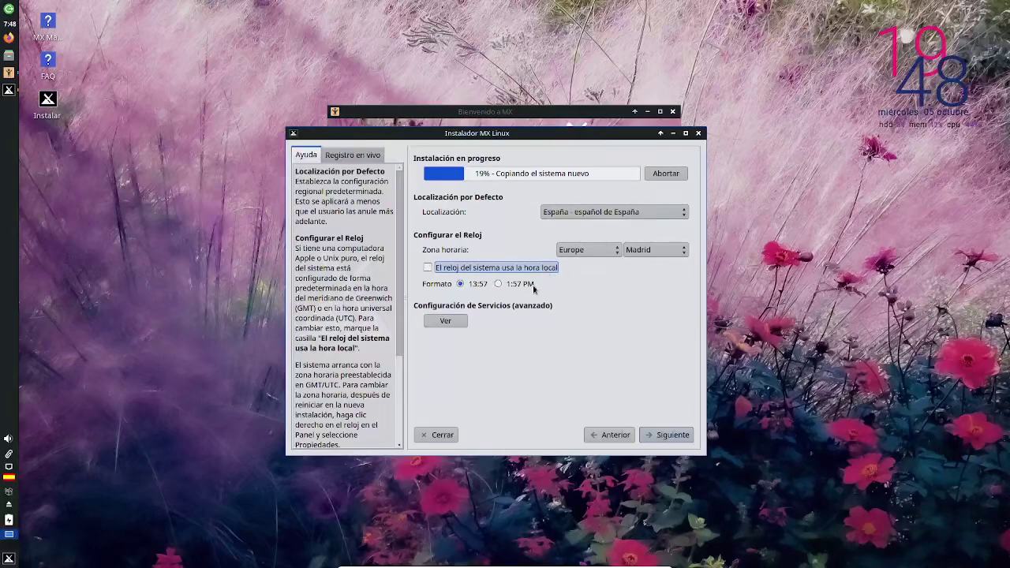
click(517, 284)
click(477, 284)
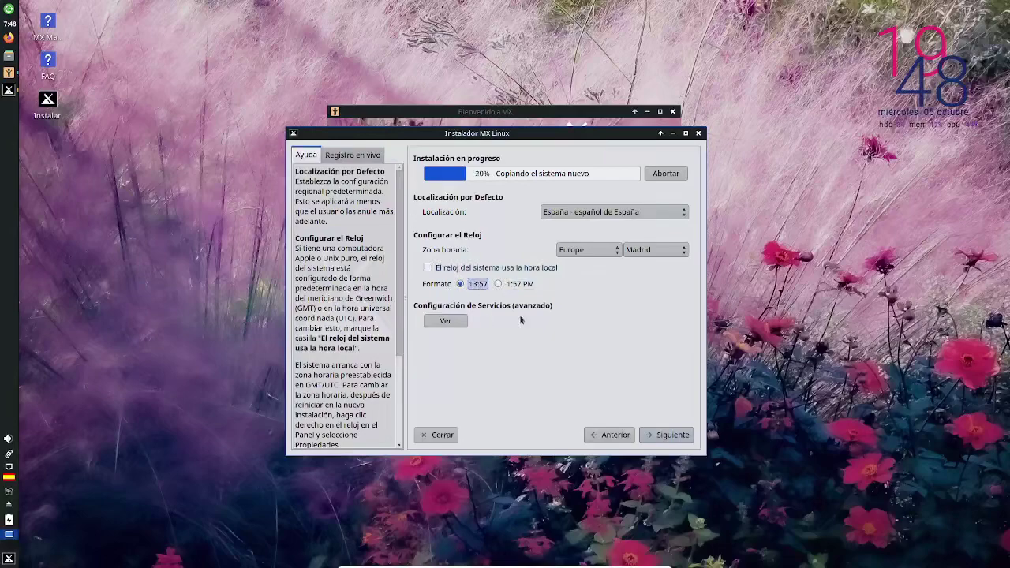
click(666, 434)
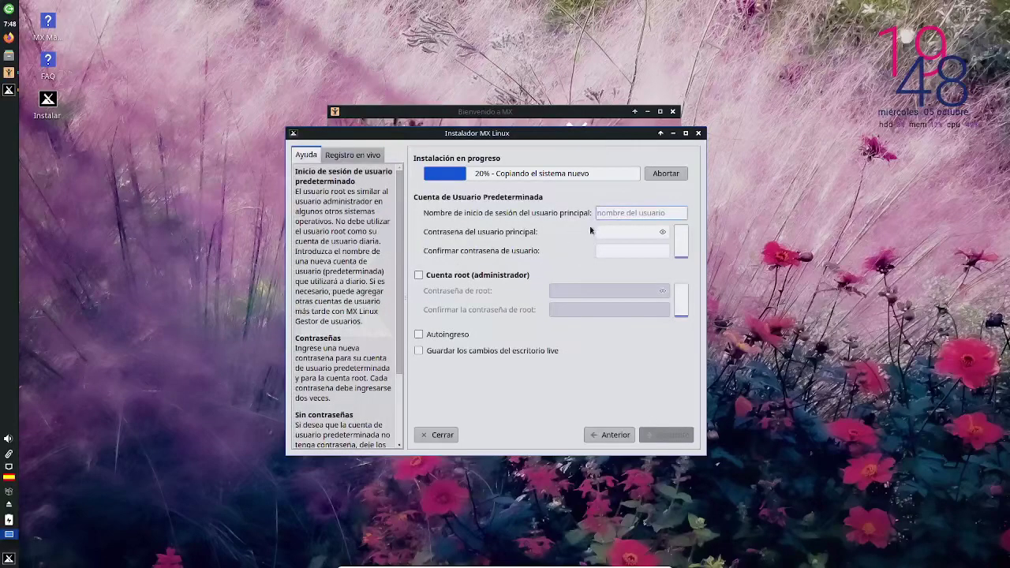
- Enter the default user's login name and the account password twice
key(BackSpace)
key(BackSpace)
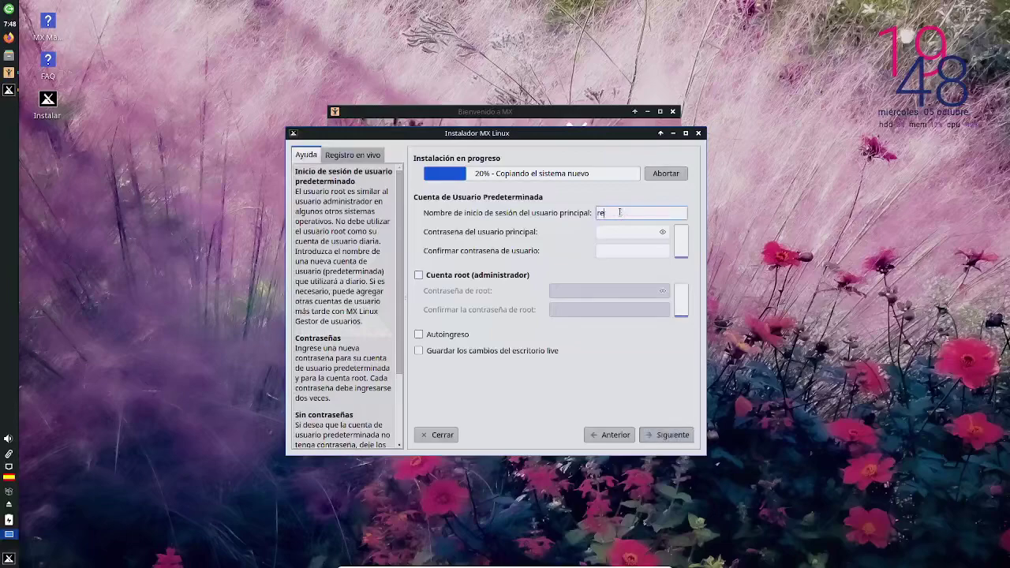
key(Tab)
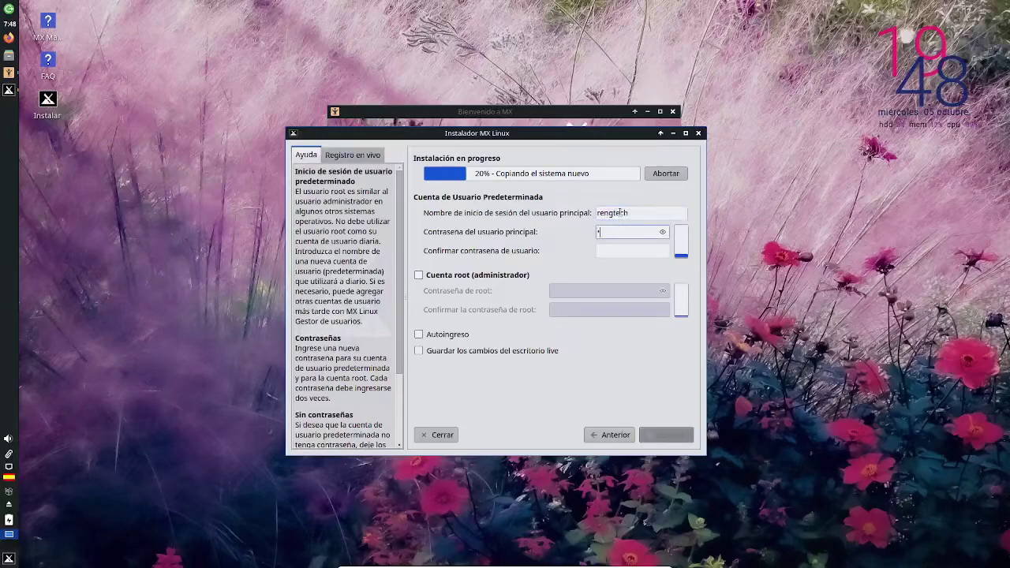
key(Tab)
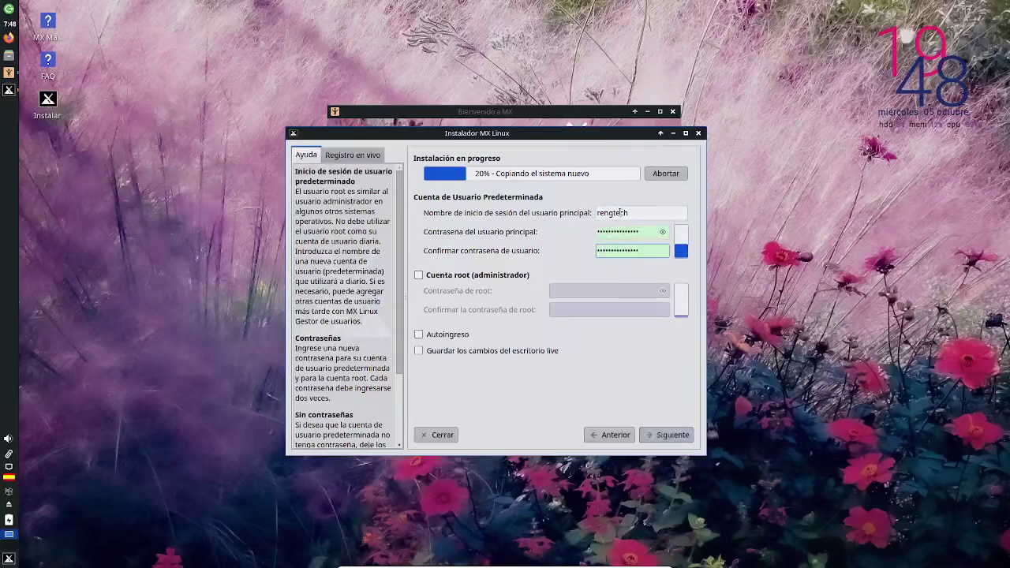
key(Tab)
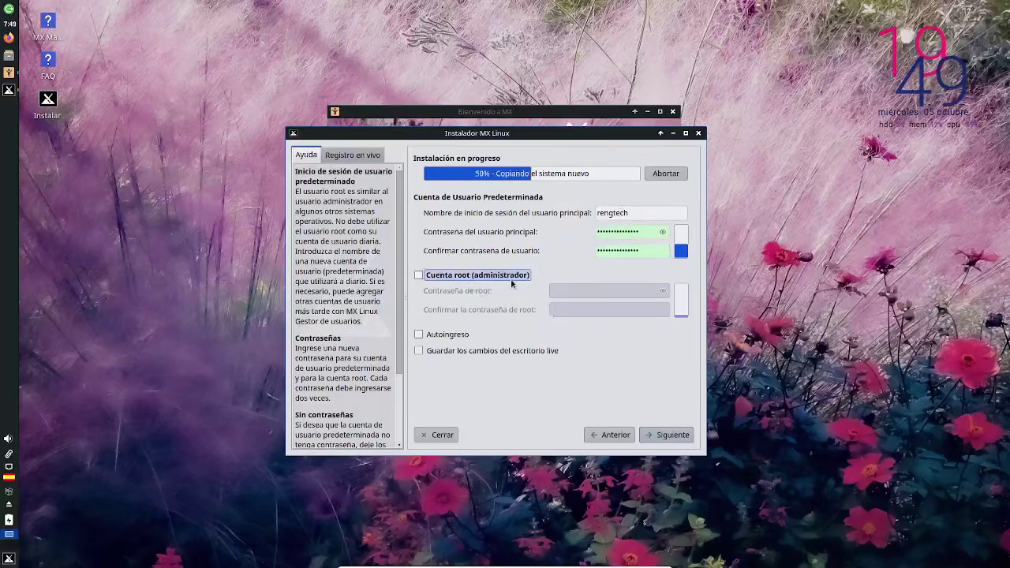
- Enable Autoingreso and keeping live-desktop changes, then continue
click(462, 336)
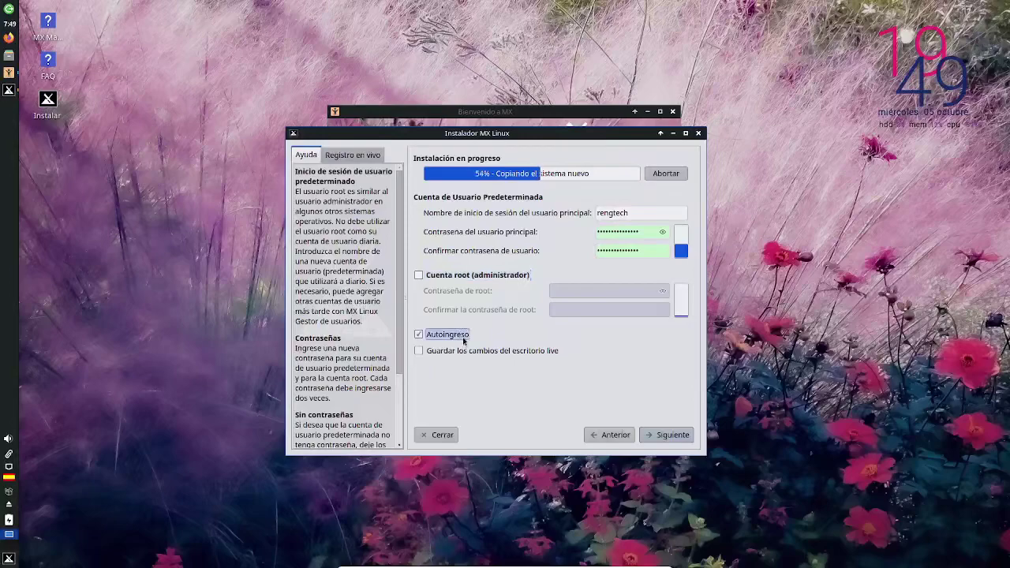
click(481, 352)
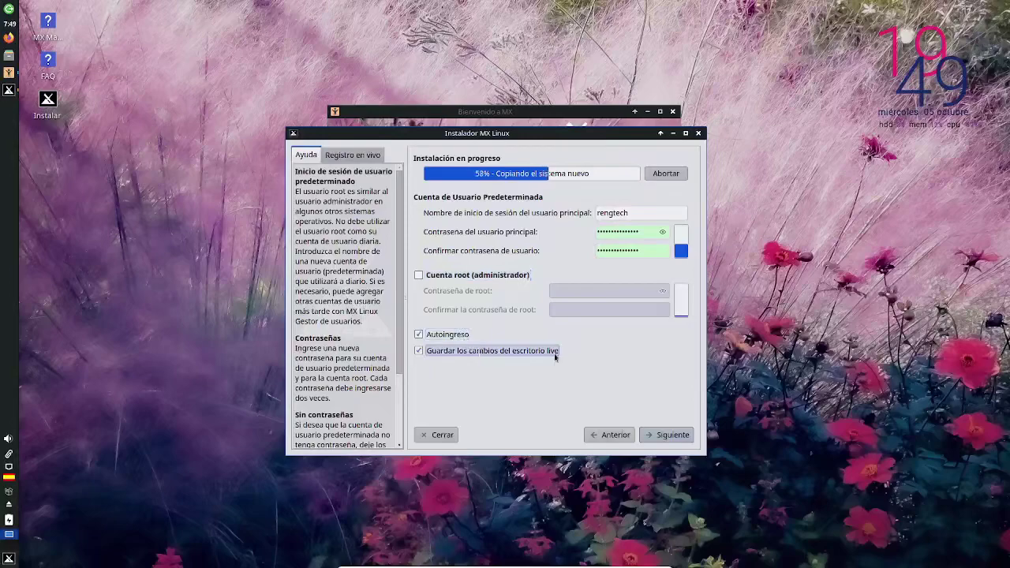
click(670, 435)
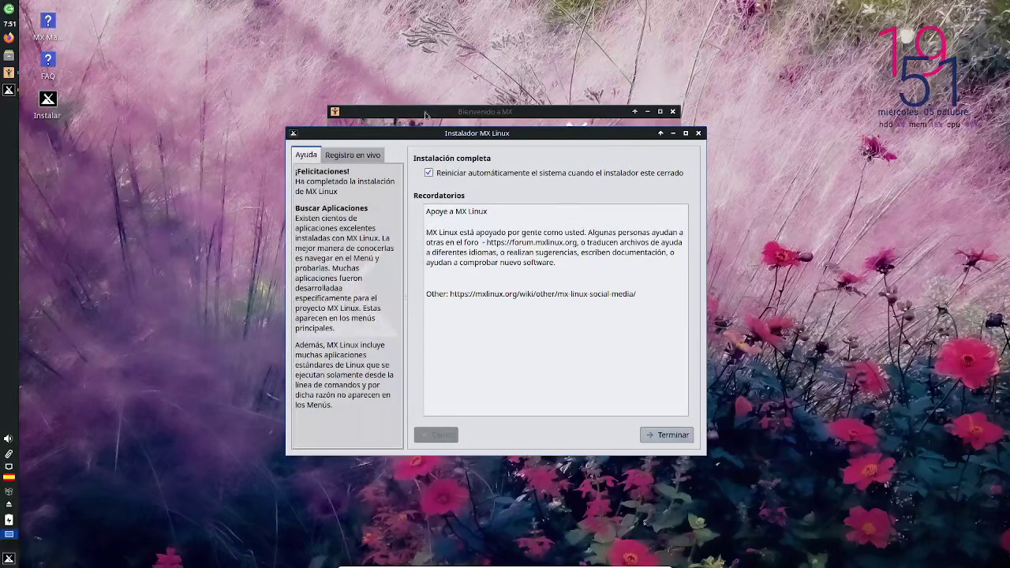
- Keep automatic restart enabled and click Terminar to close the installer and reboot
click(430, 174)
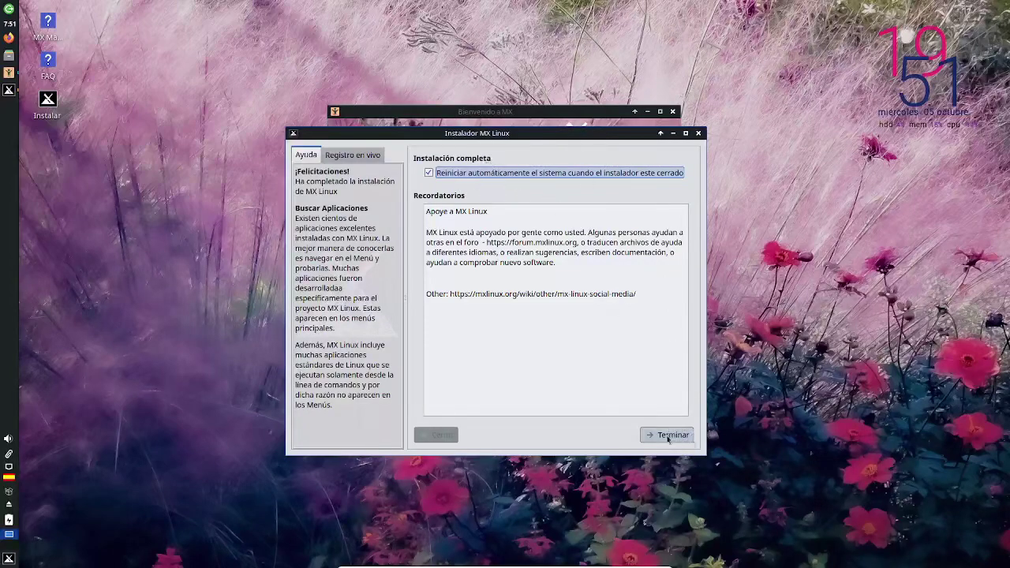
click(668, 435)
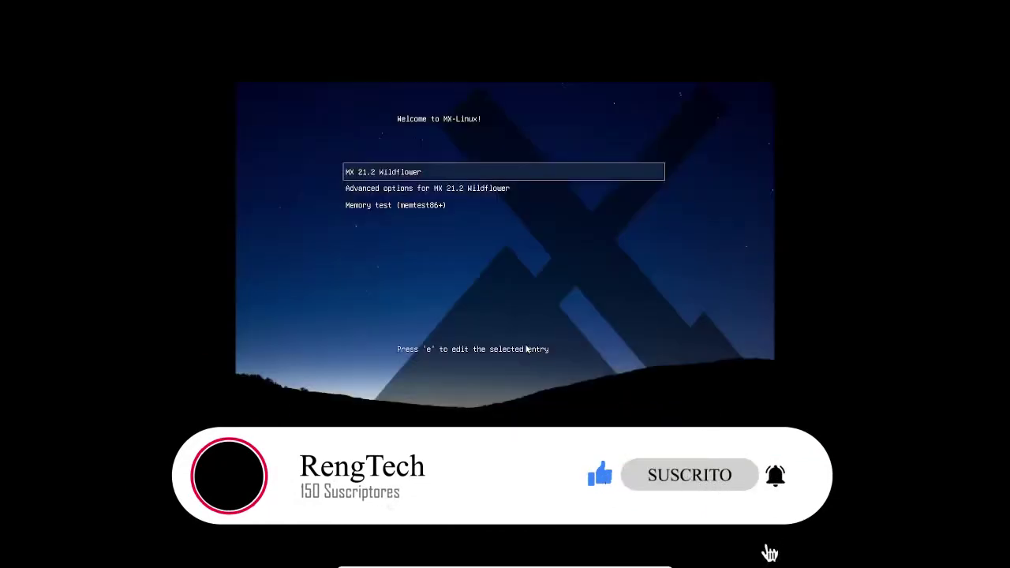
- Boot the MX 21.2 Wildflower entry from the GRUB menu
key(Down)
key(Up)
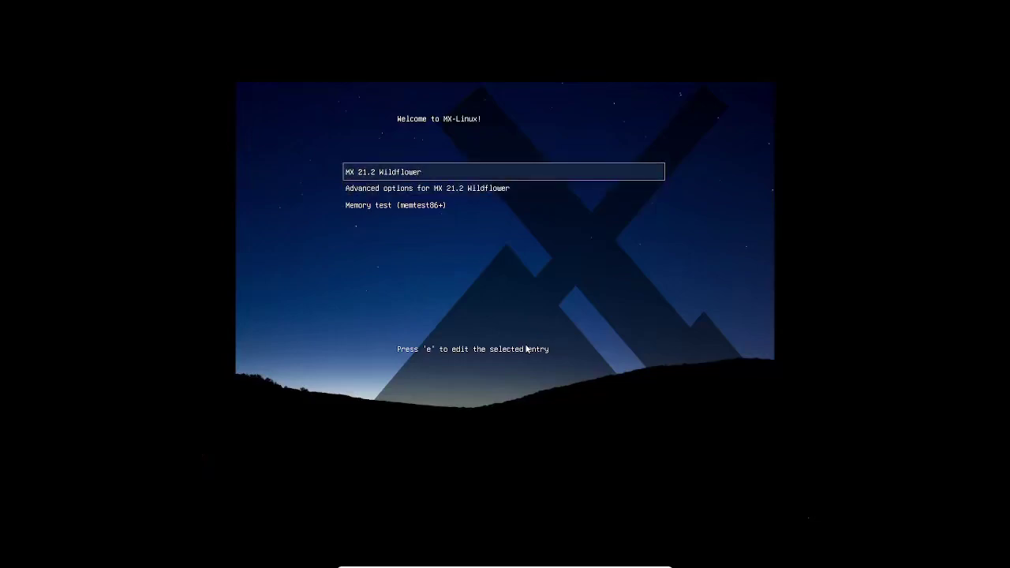
key(Down)
key(Up)
key(Return)
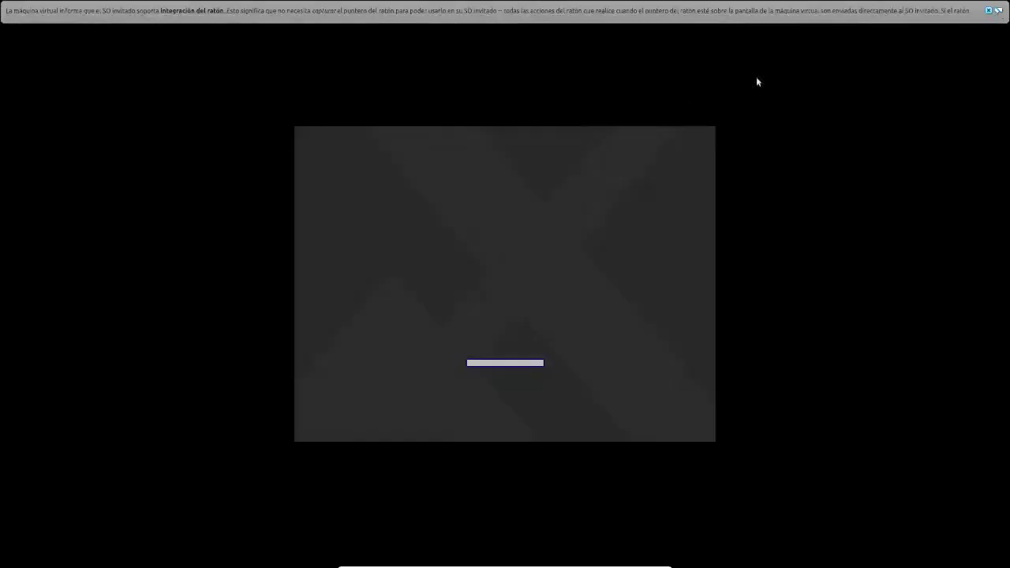
- Close the VirtualBox mouse-integration notification while the desktop loads
click(989, 11)
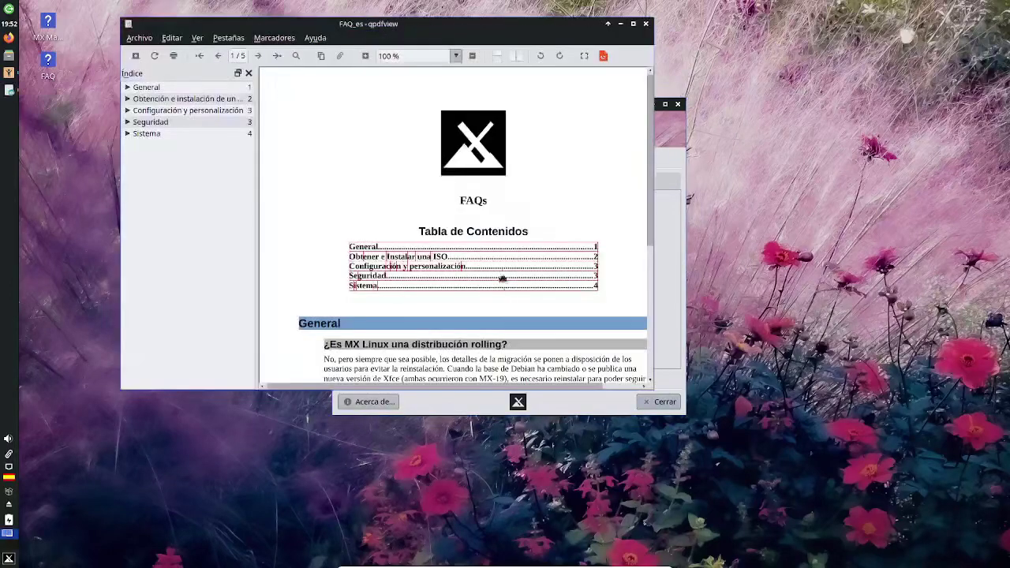
- Jump to the ISO section of the Spanish MX Linux FAQ, page through it maximized, then close it
click(476, 310)
scroll(475, 310, down, 10)
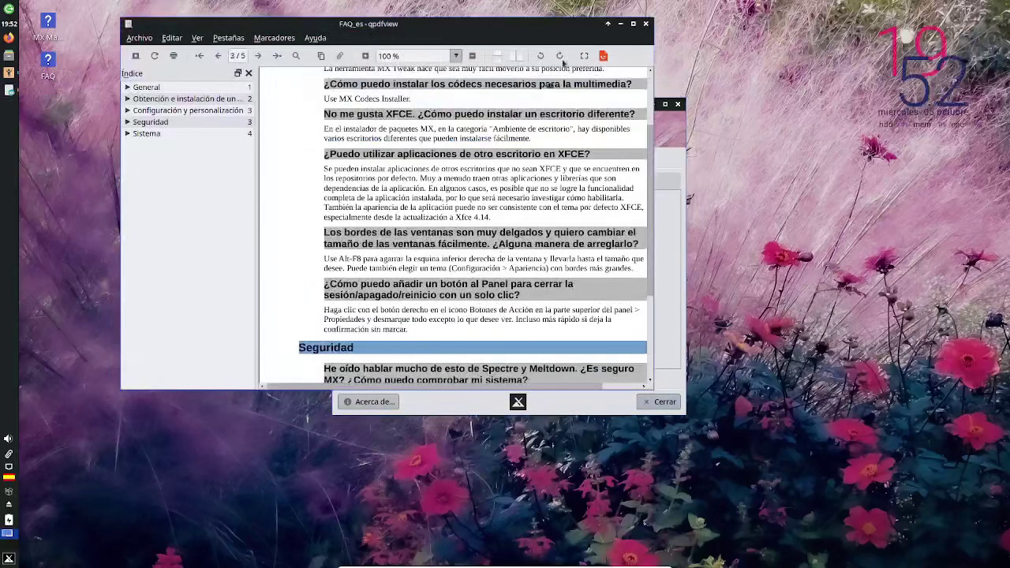
click(632, 24)
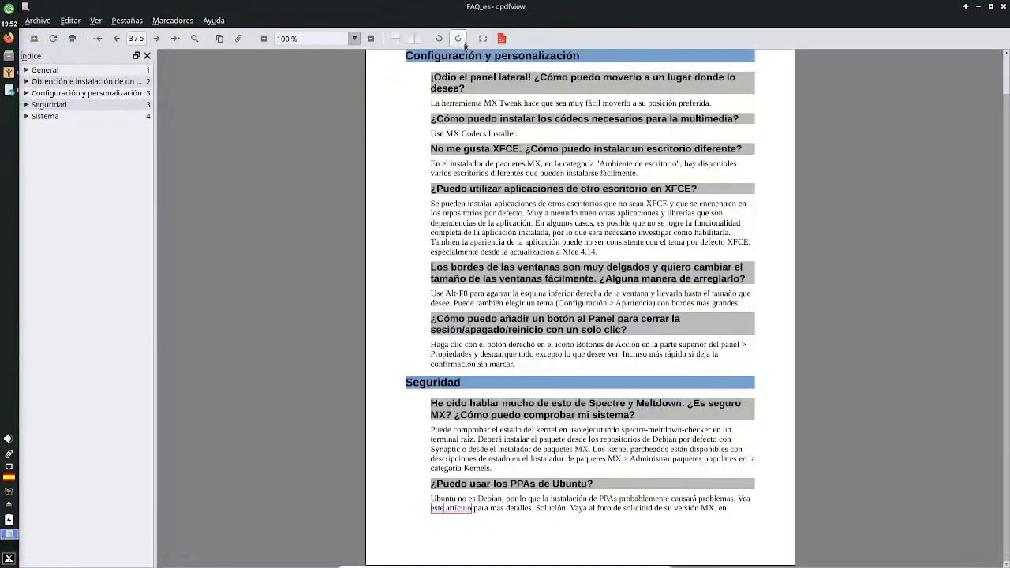
scroll(367, 230, down, 15)
scroll(368, 231, up, 20)
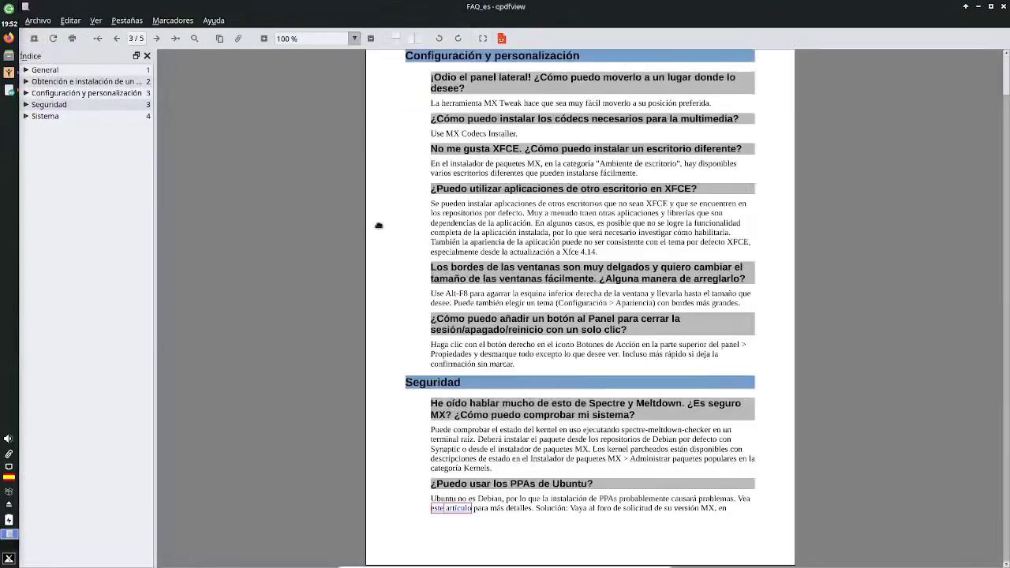
key(ctrl+q)
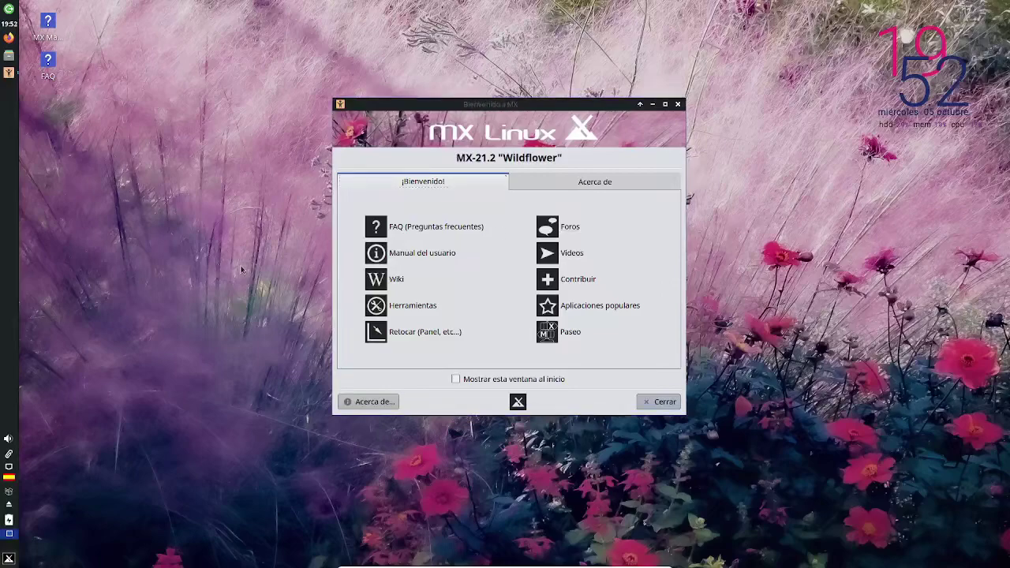
- Open a terminal and browse its About dialog's Créditos and Licencia tabs
key(ctrl+alt+t)
drag(643, 286, 355, 93)
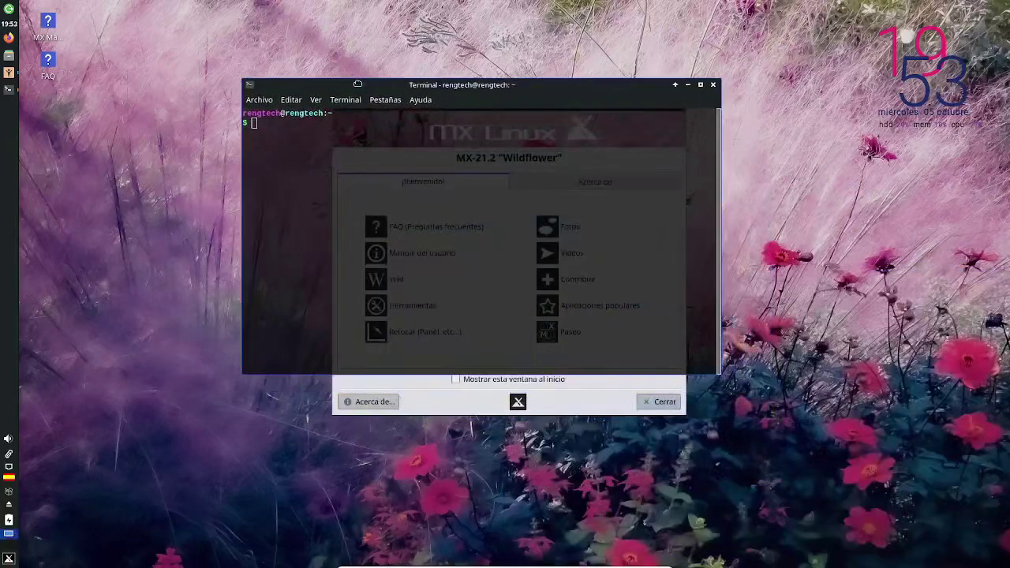
click(425, 100)
click(437, 133)
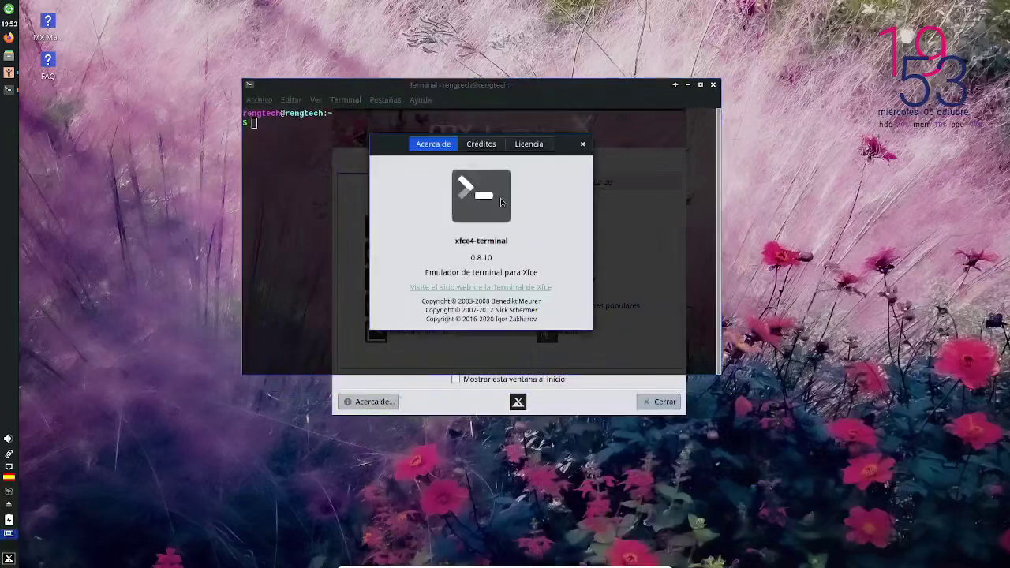
drag(494, 240, 509, 241)
click(480, 143)
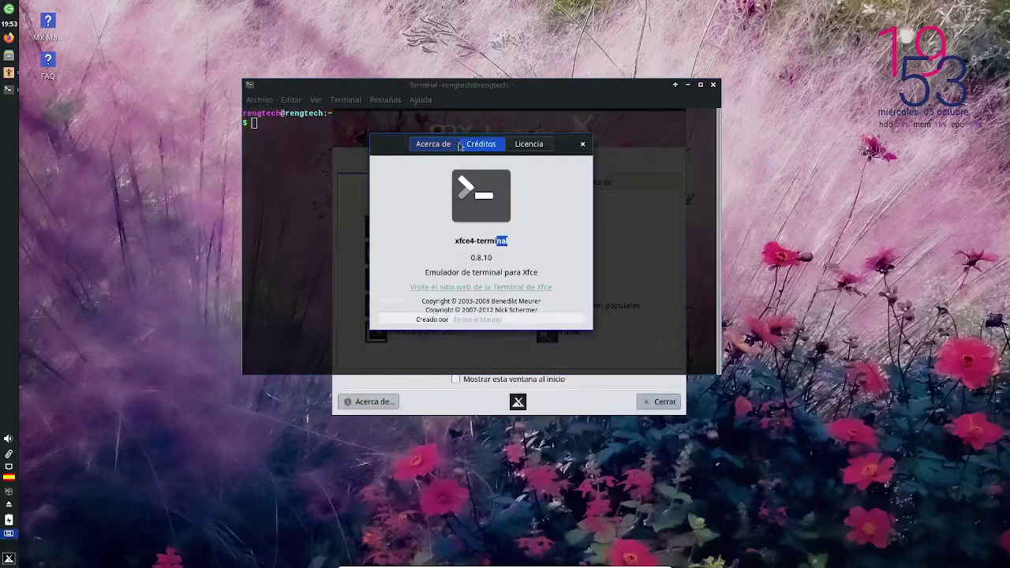
click(433, 143)
click(717, 144)
click(622, 143)
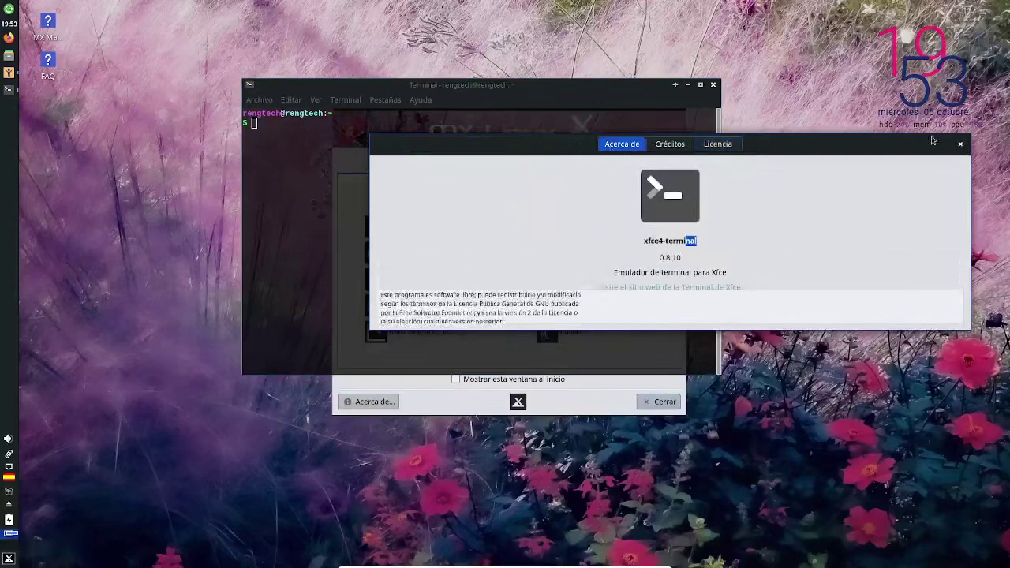
click(960, 143)
- Run htop to view live processes, then enter an apt-get update command
text(htop)
key(Return)
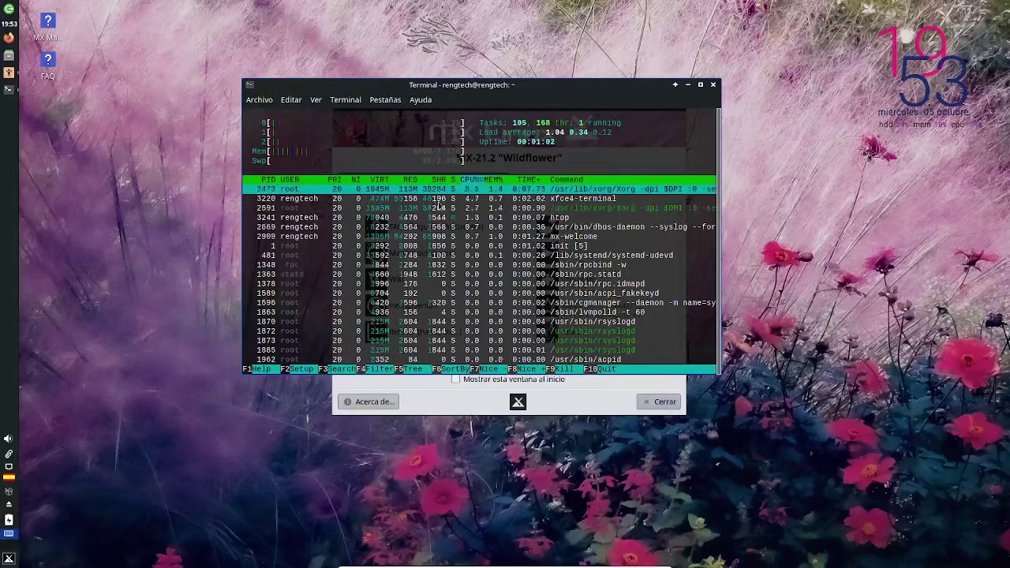
text(q)
text(apt)
text(-get i)
text(pdate)
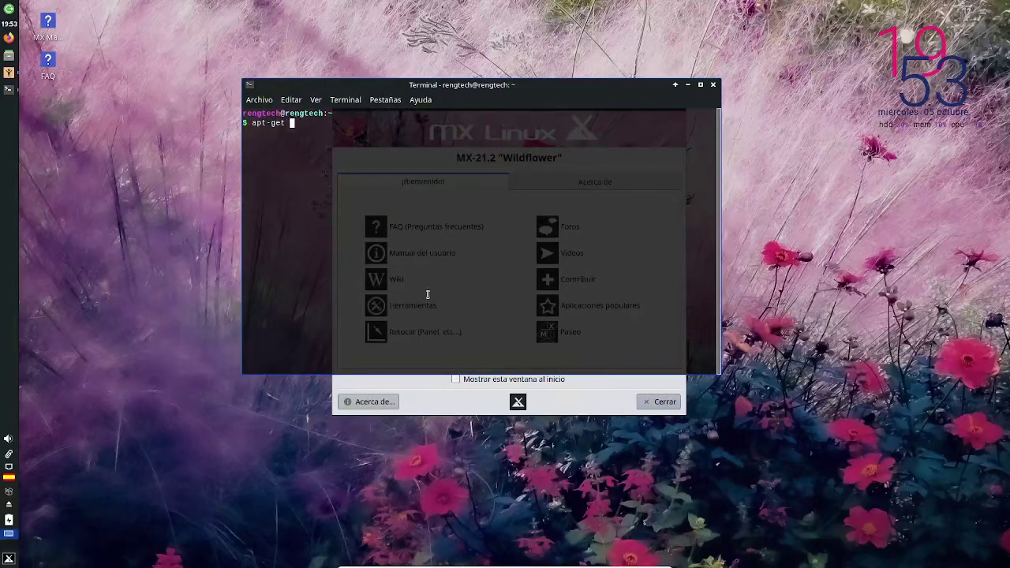
- Retry the failed apt-get update with sudo to refresh package lists, then bring Bienvenido a MX forward
key(Return)
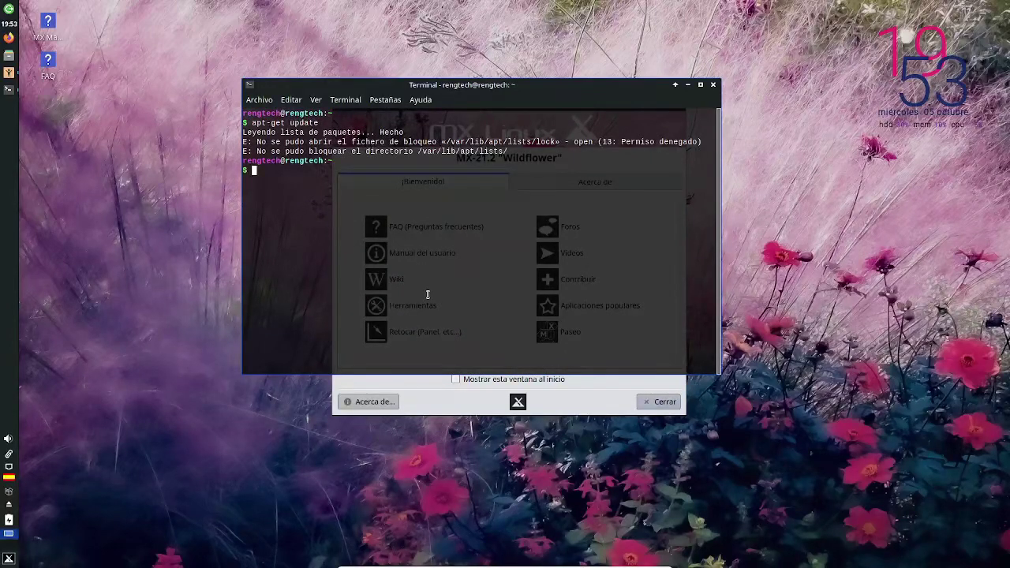
text(sudo apt-get update)
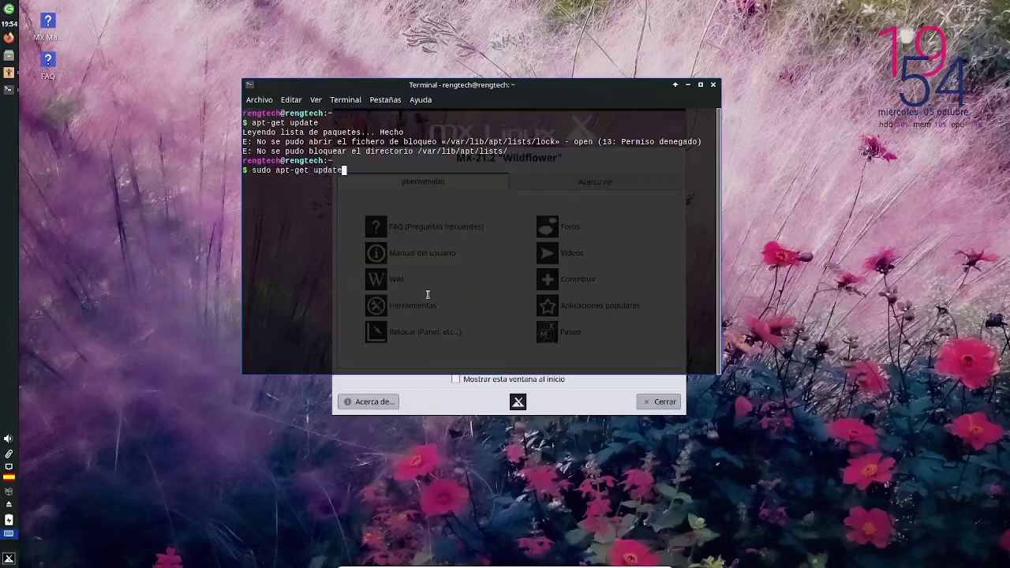
key(Return)
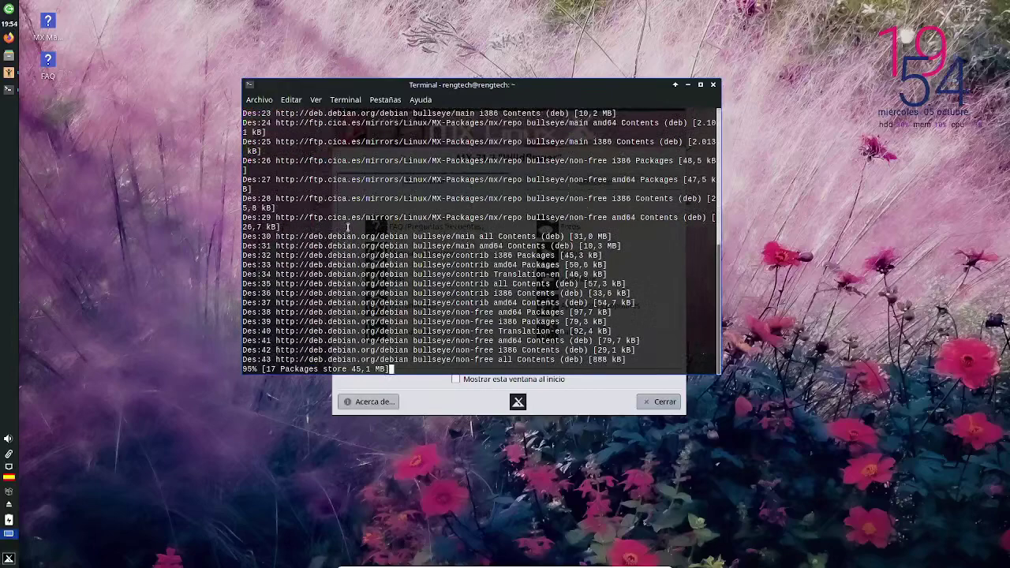
drag(308, 236, 403, 239)
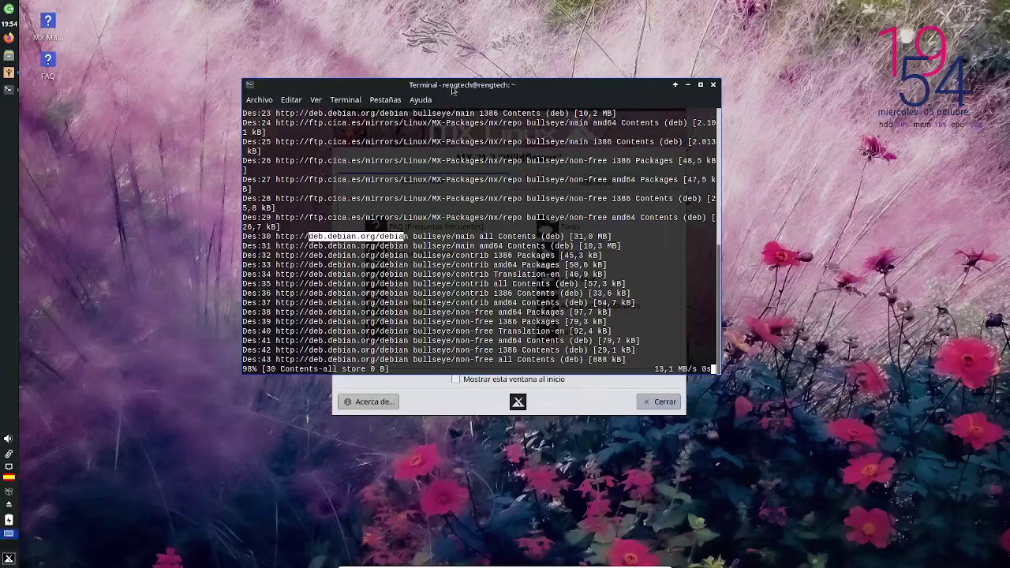
drag(451, 87, 367, 66)
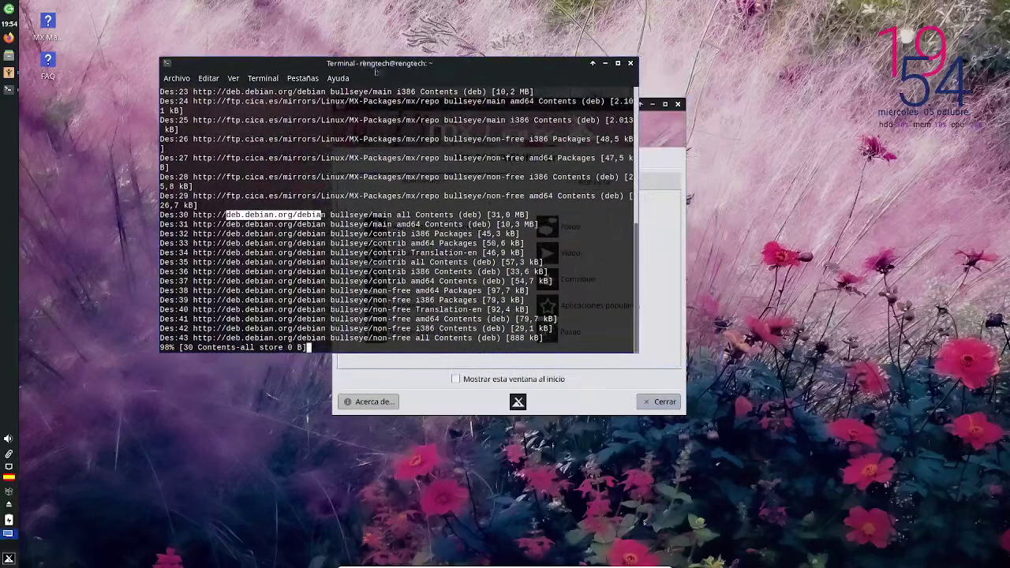
click(667, 169)
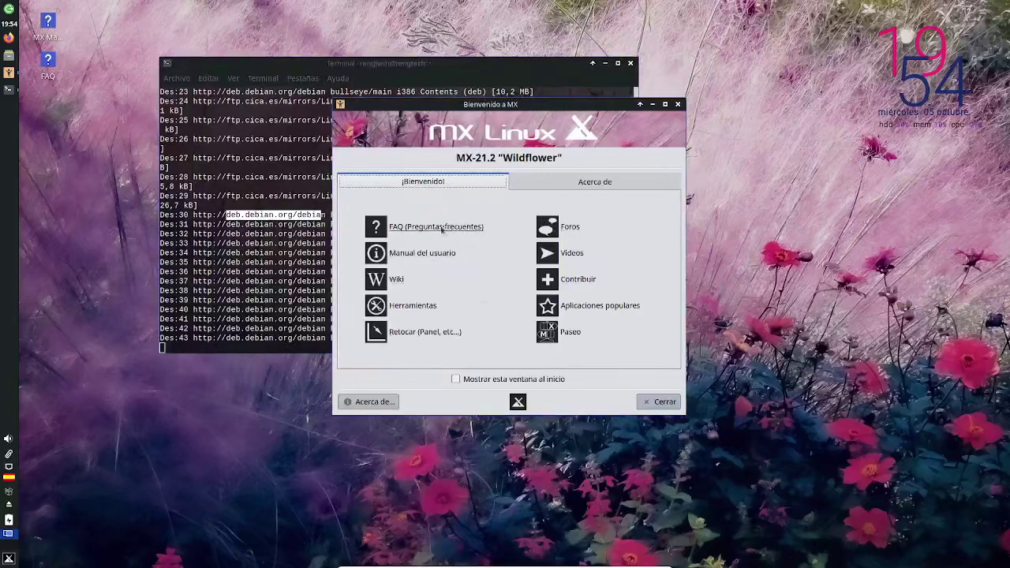
- From MX Tools, launch MX Construir Live-USB with the admin password, then close it
click(432, 306)
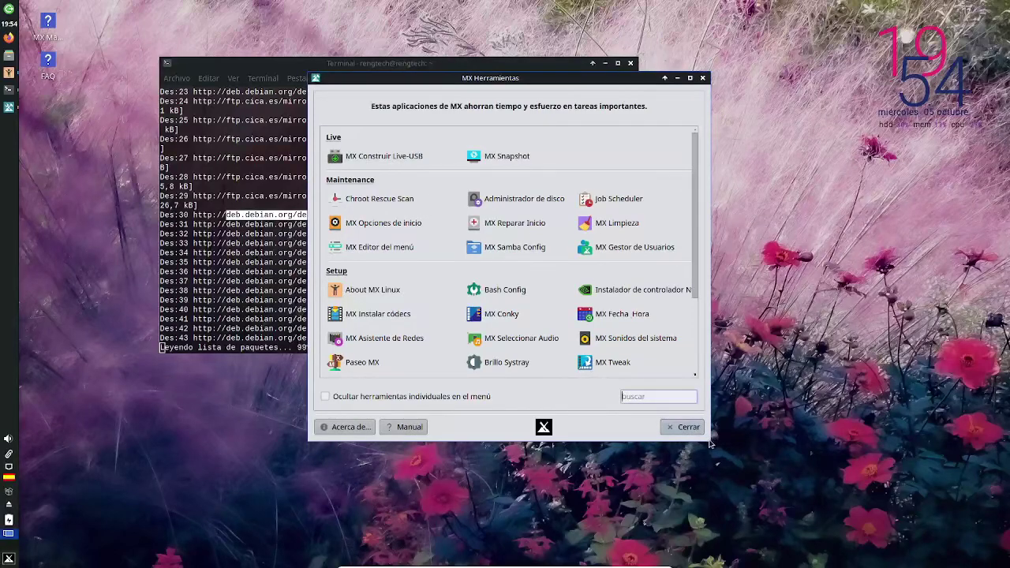
click(394, 157)
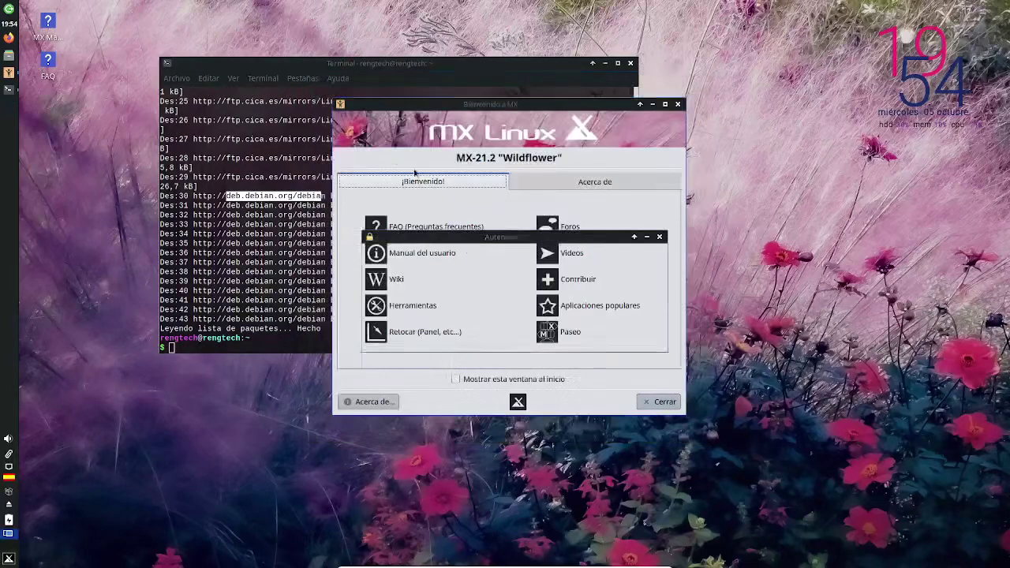
text(••••••••••)
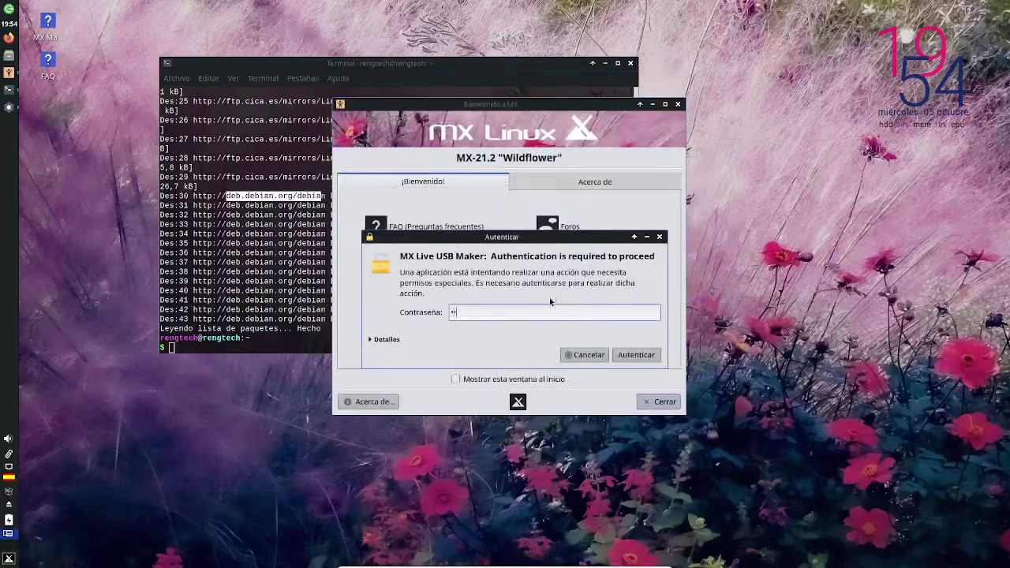
text(••)
key(Return)
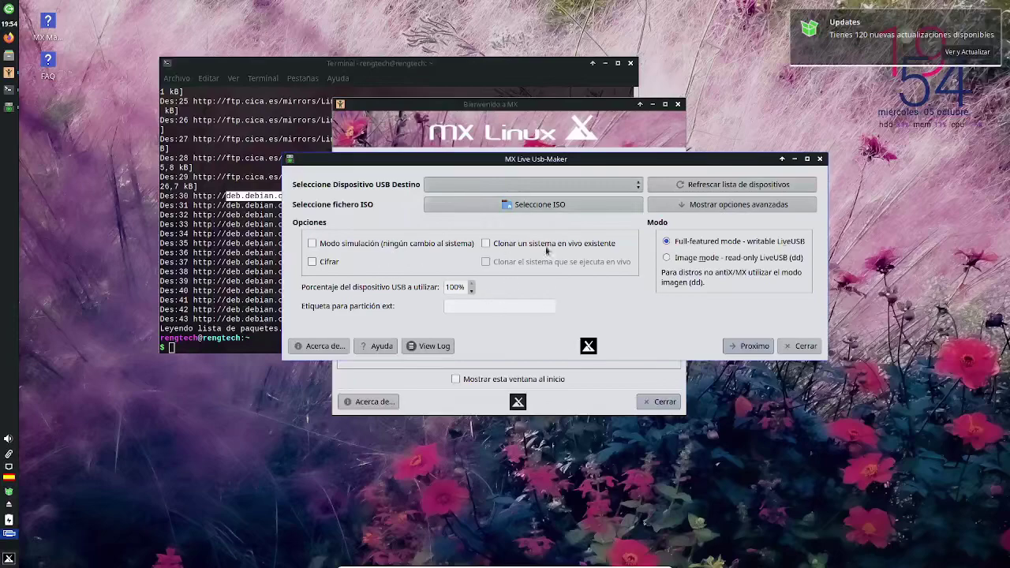
click(823, 161)
- Launch MX Snapshot with the admin password, close it, and close the terminal window
click(523, 188)
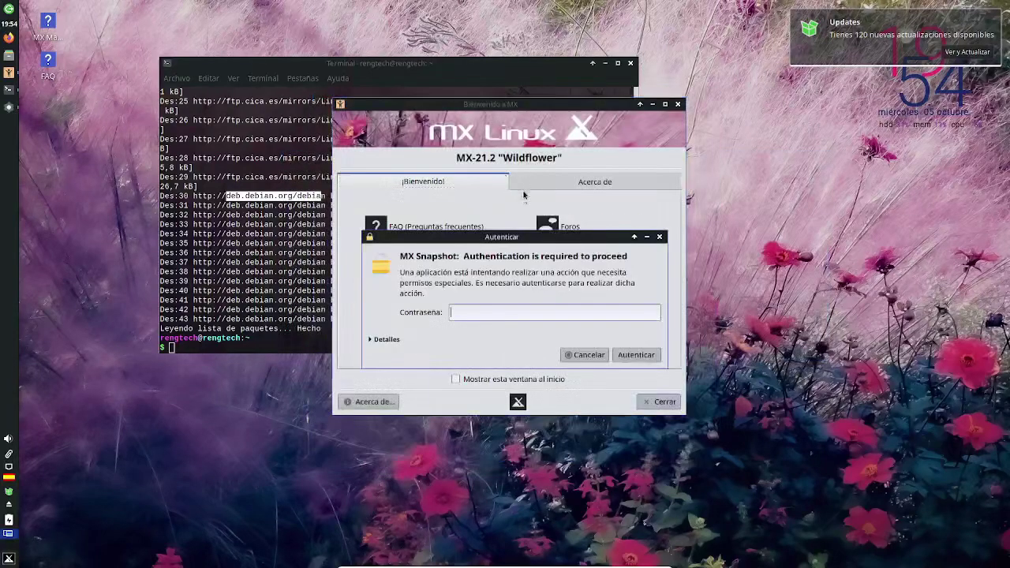
text(••••••••••)
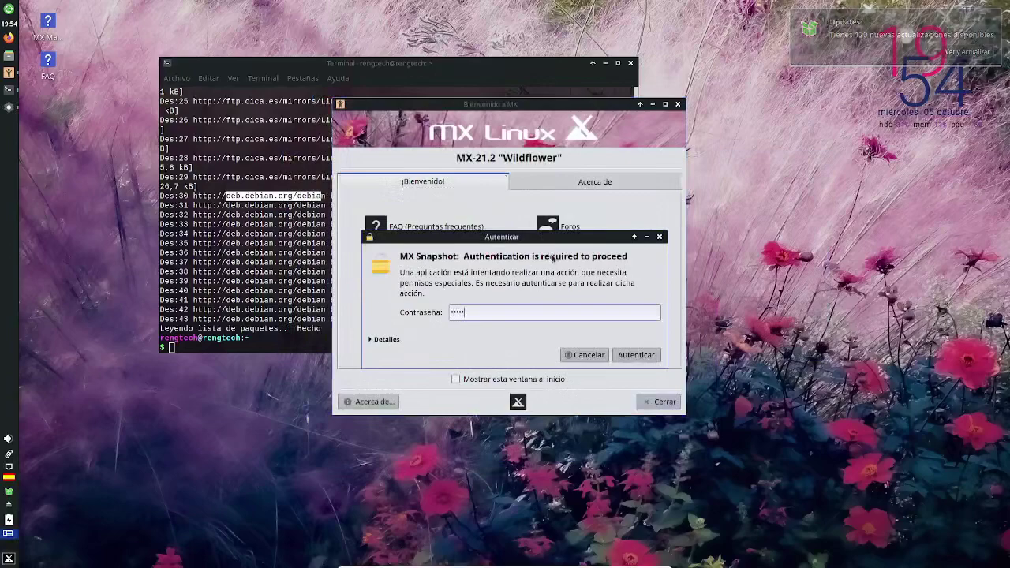
key(Return)
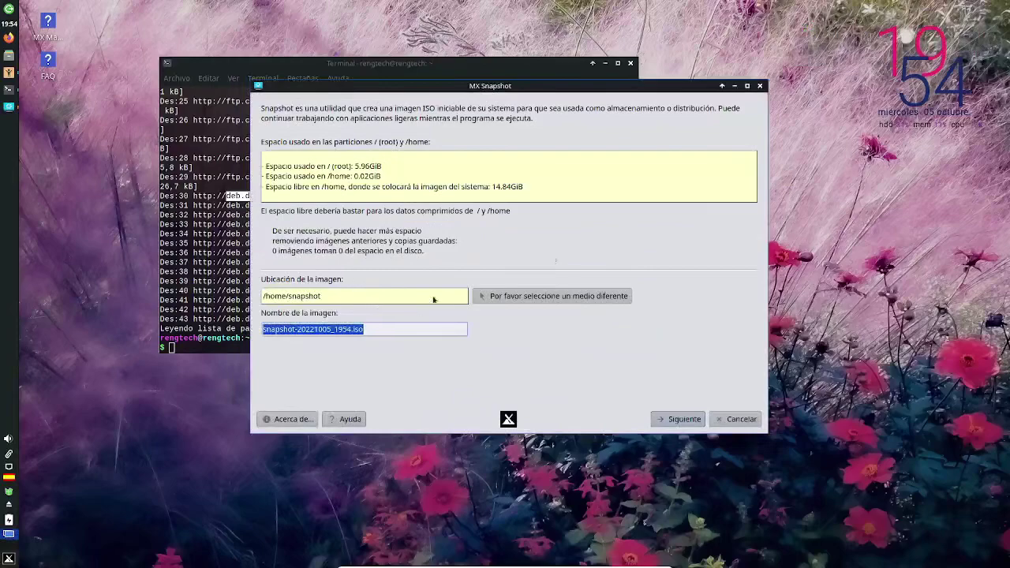
click(760, 86)
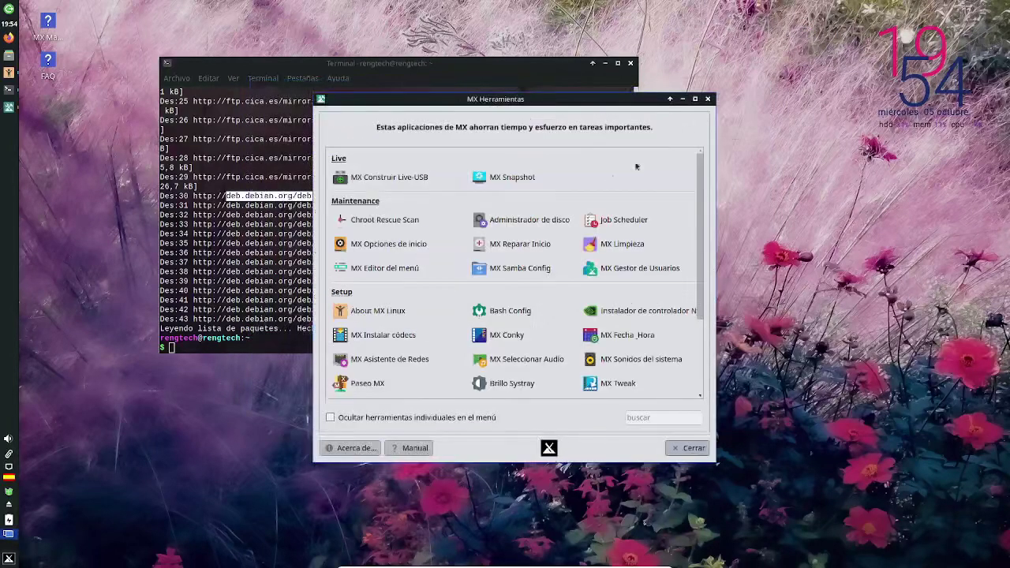
click(630, 64)
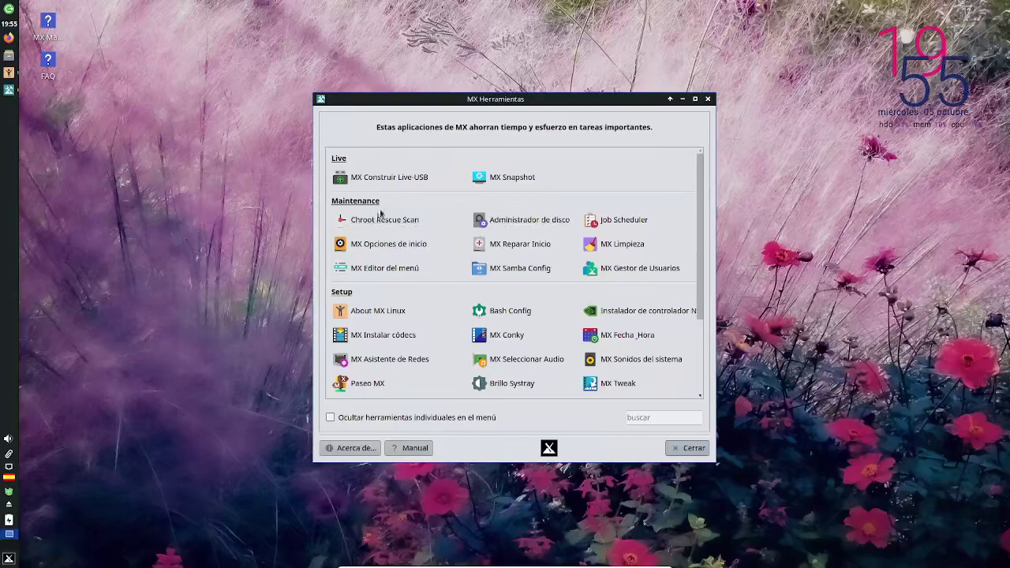
- Browse Job Scheduler's Variables and Lista de trabajos tabs, quit it, and launch MX Opciones de inicio
click(608, 224)
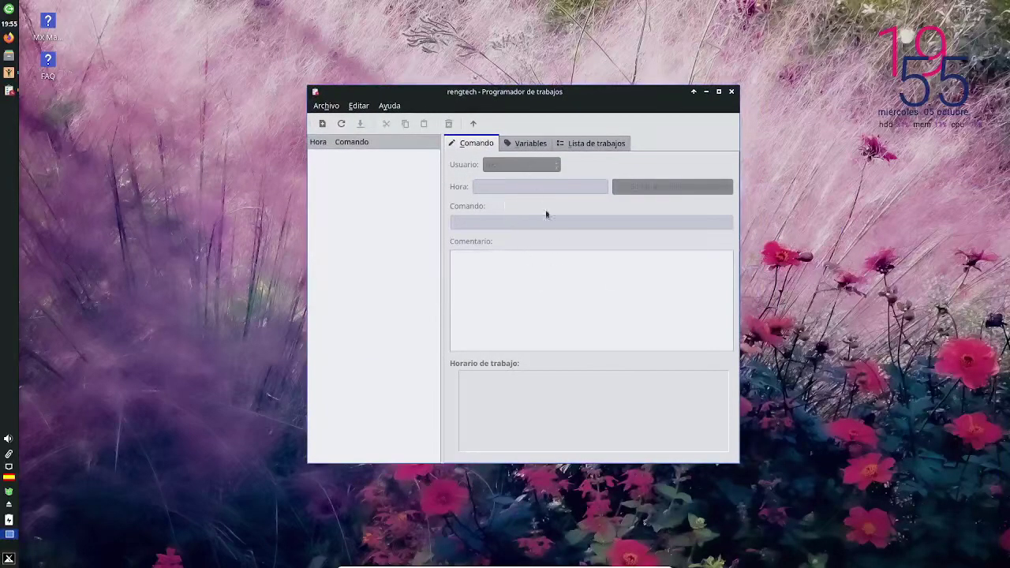
click(533, 143)
click(586, 147)
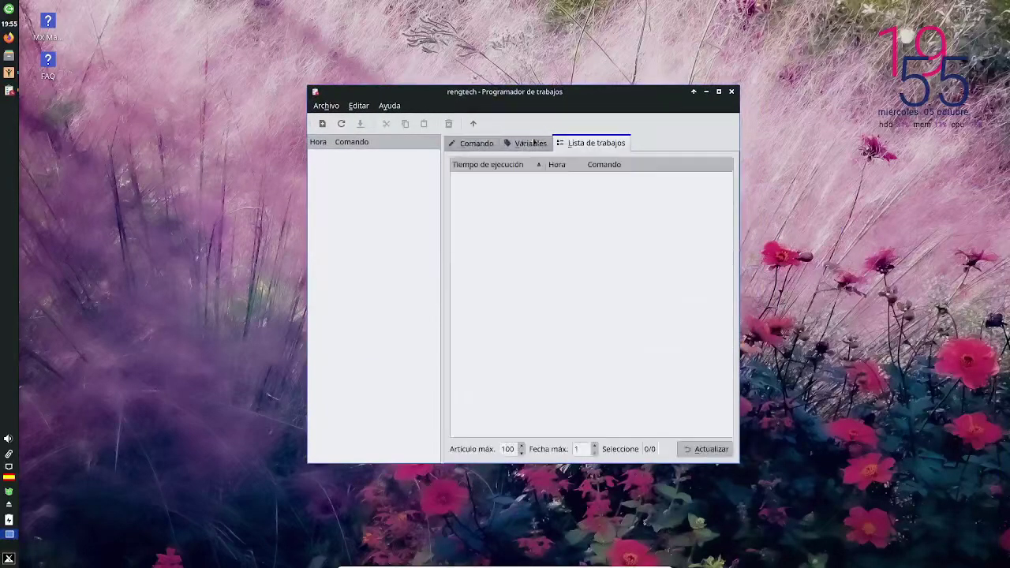
click(475, 143)
click(326, 106)
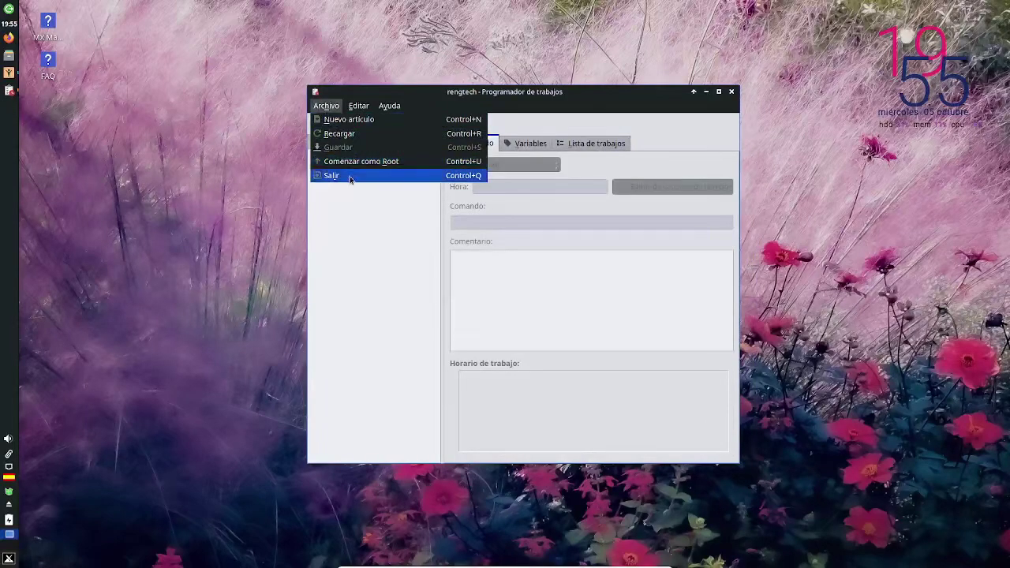
click(346, 176)
click(368, 247)
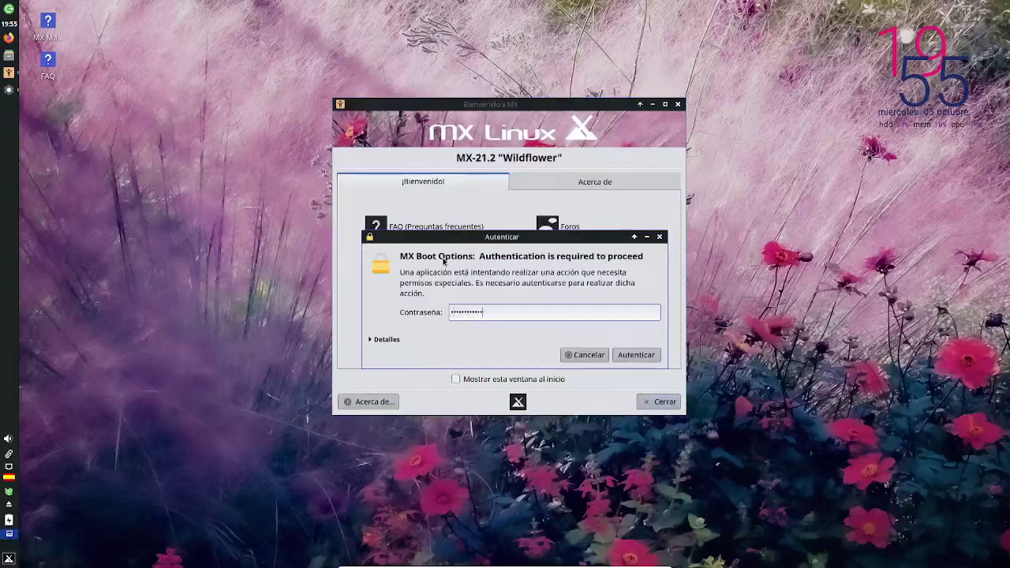
- Authenticate Boot Options, set a 3-second menu timeout and keep MX 21.2 Wildflower as default entry
key(Return)
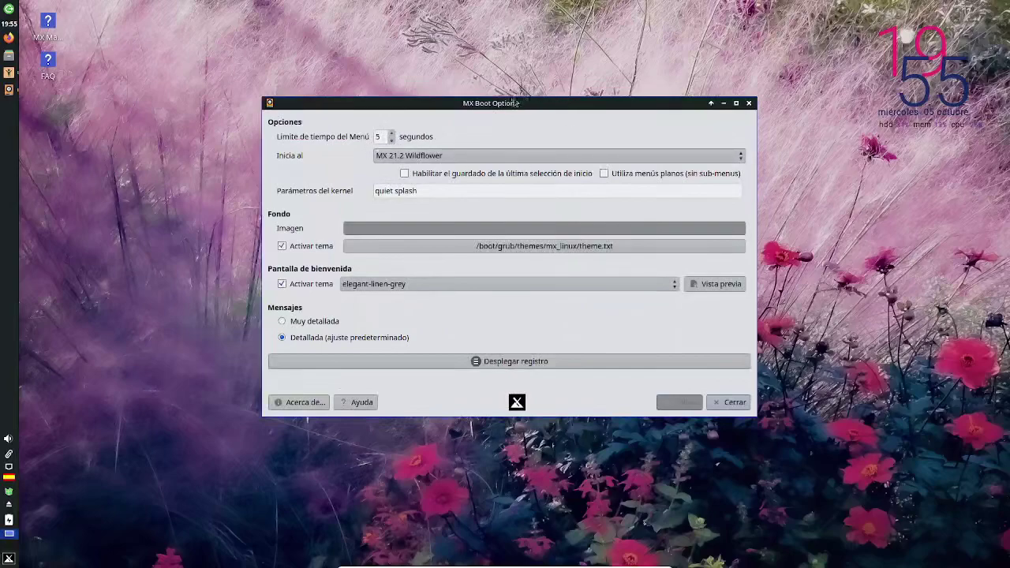
click(388, 138)
text(3)
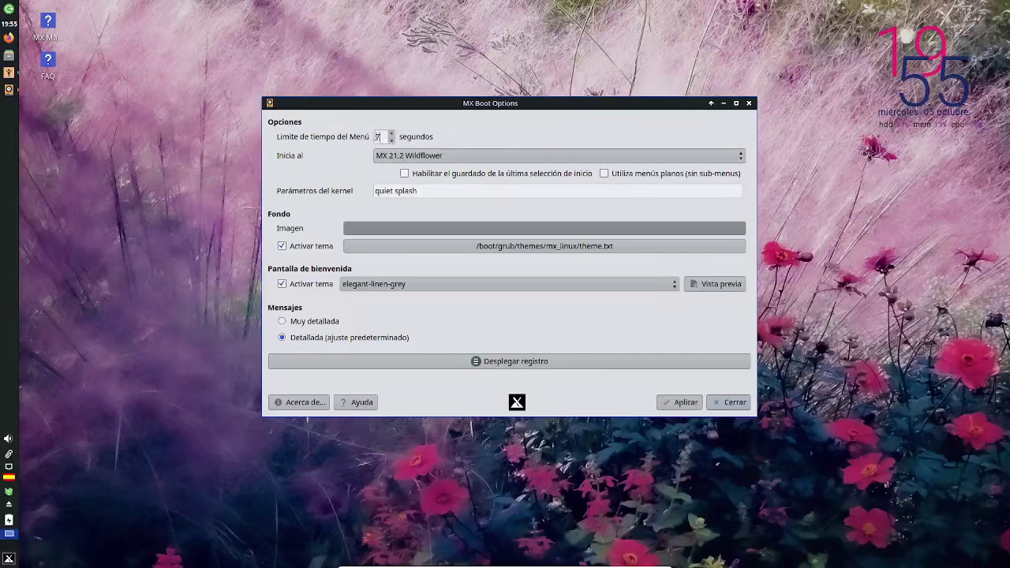
click(412, 153)
click(442, 157)
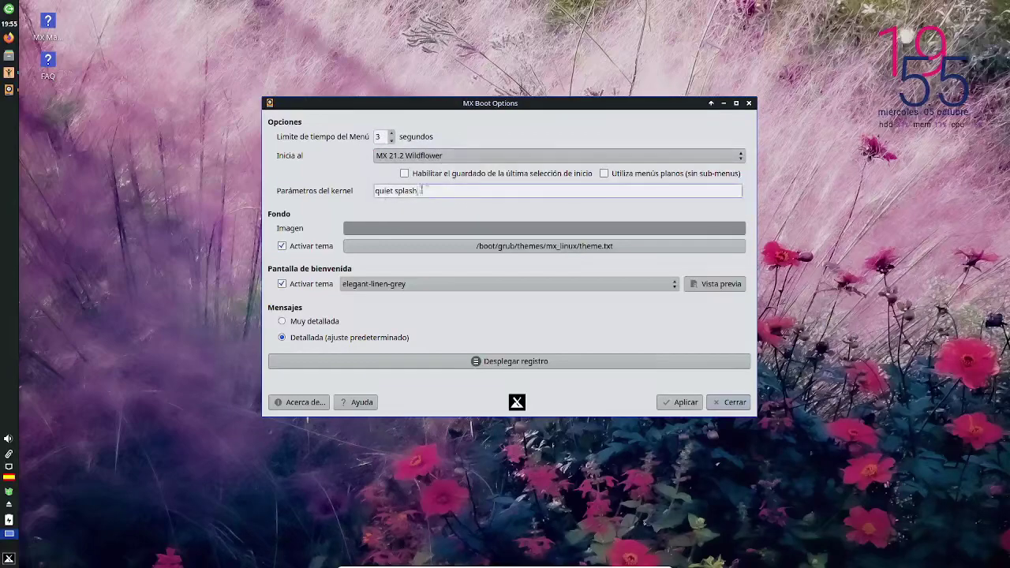
- Keep elegant-linen-grey splash, toggle Muy detallada then Detallada boot messages, and close Boot Options
triple_click(416, 193)
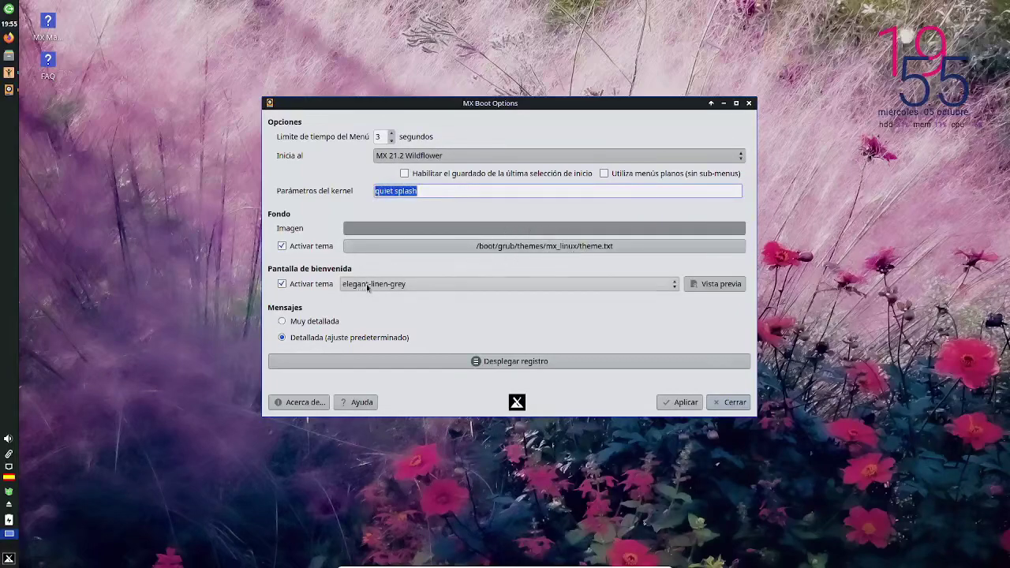
click(392, 288)
click(312, 299)
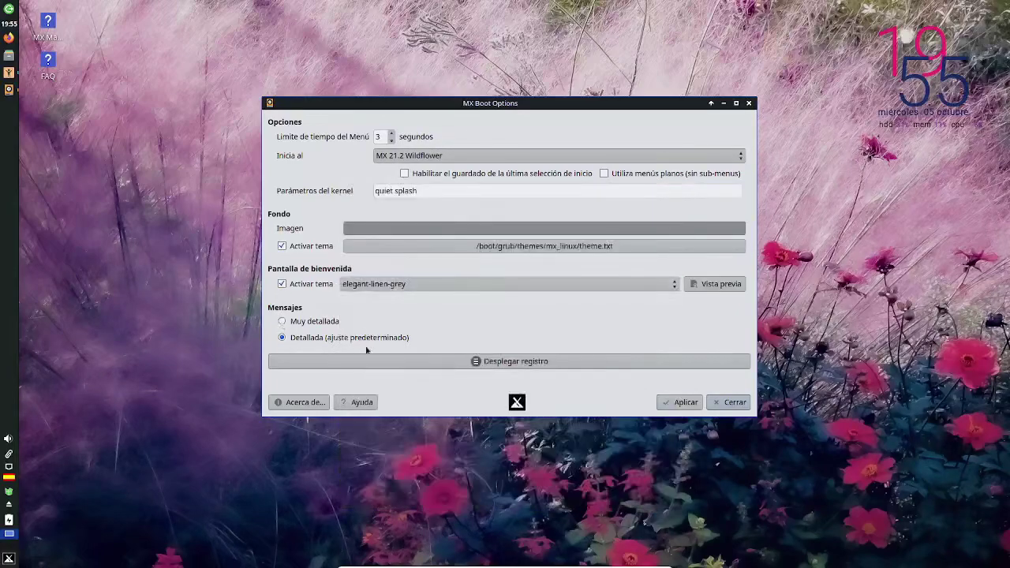
click(321, 325)
click(337, 339)
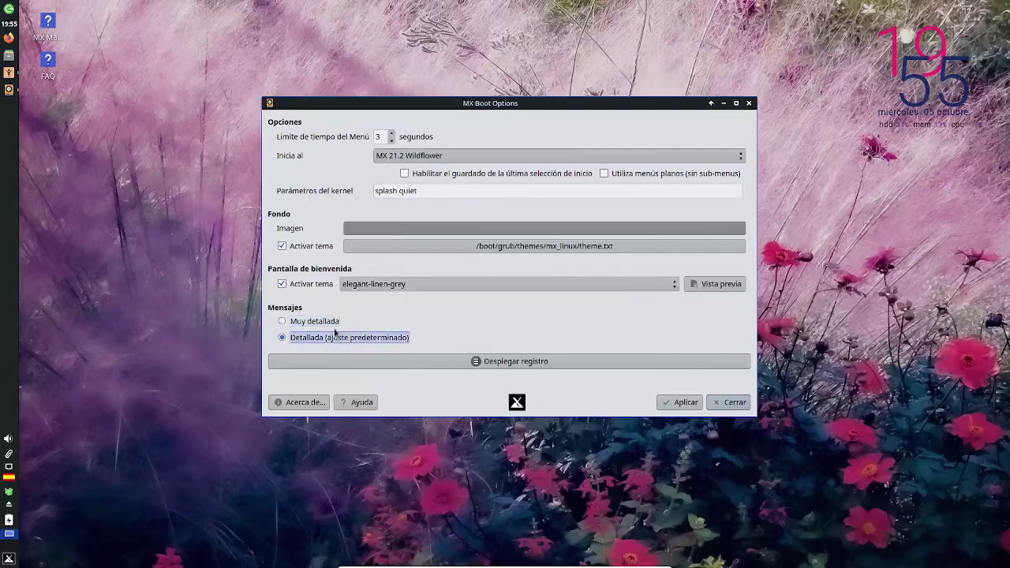
click(749, 103)
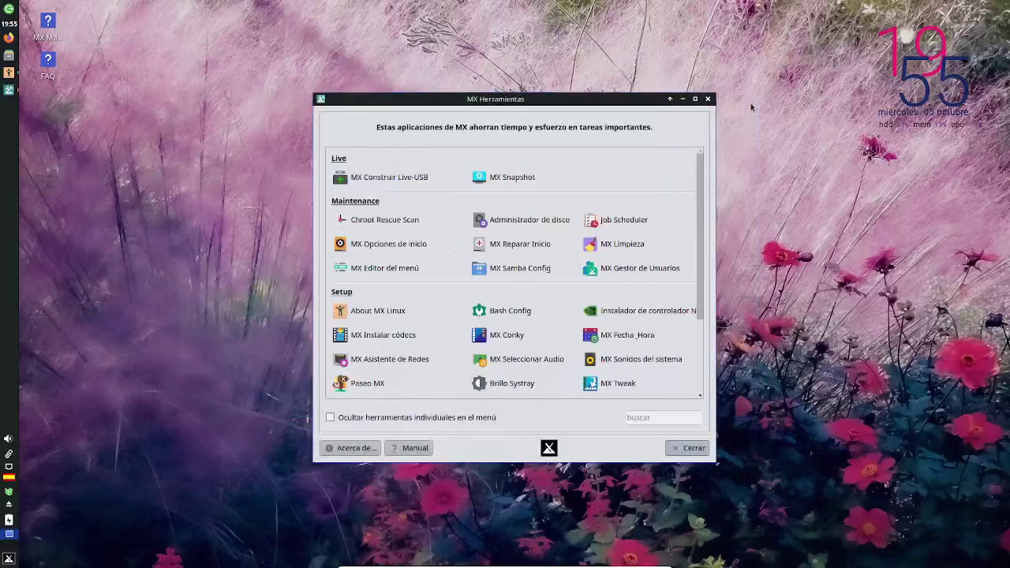
click(615, 245)
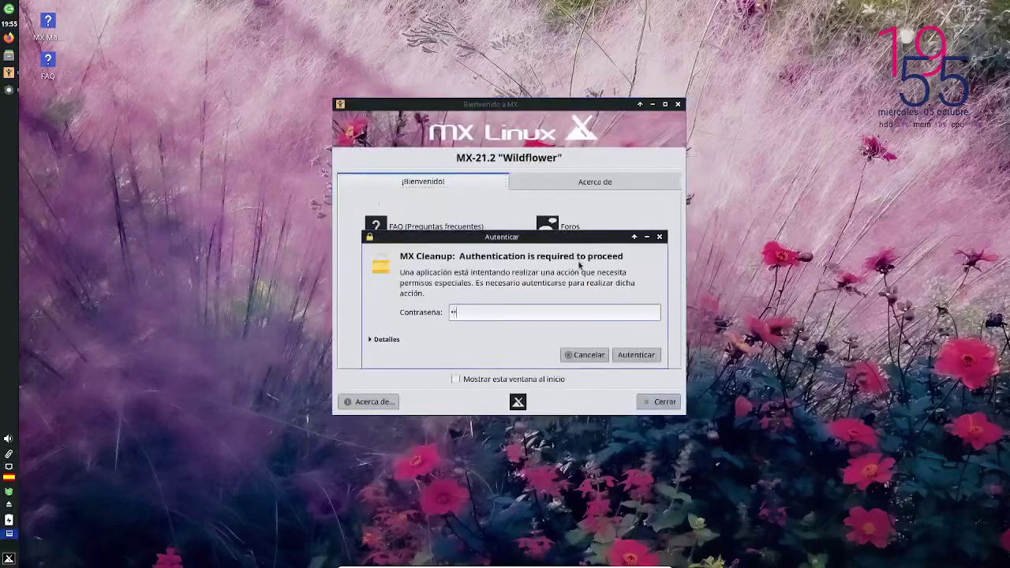
text(•••••••••••)
key(Return)
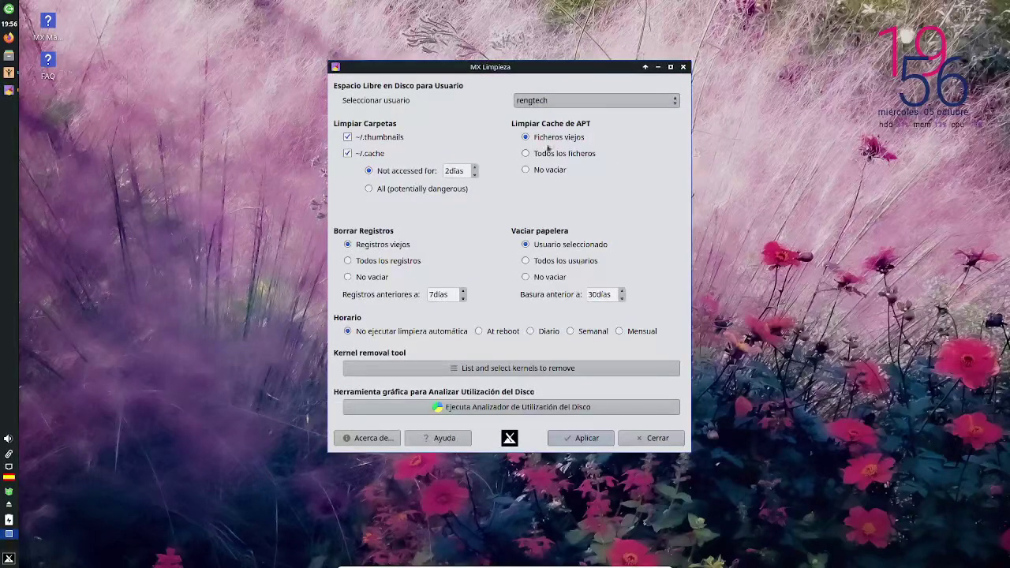
click(659, 439)
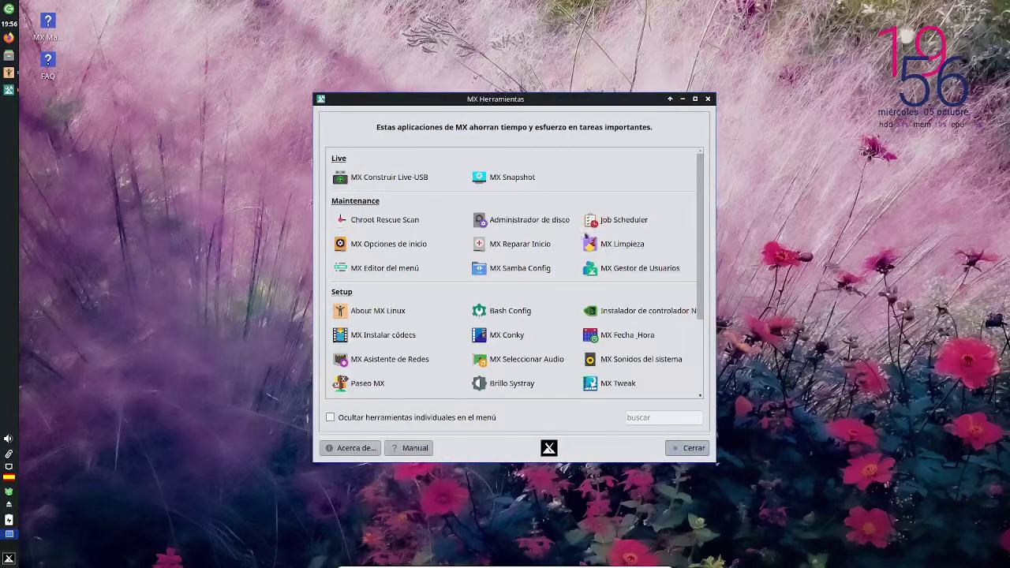
click(597, 246)
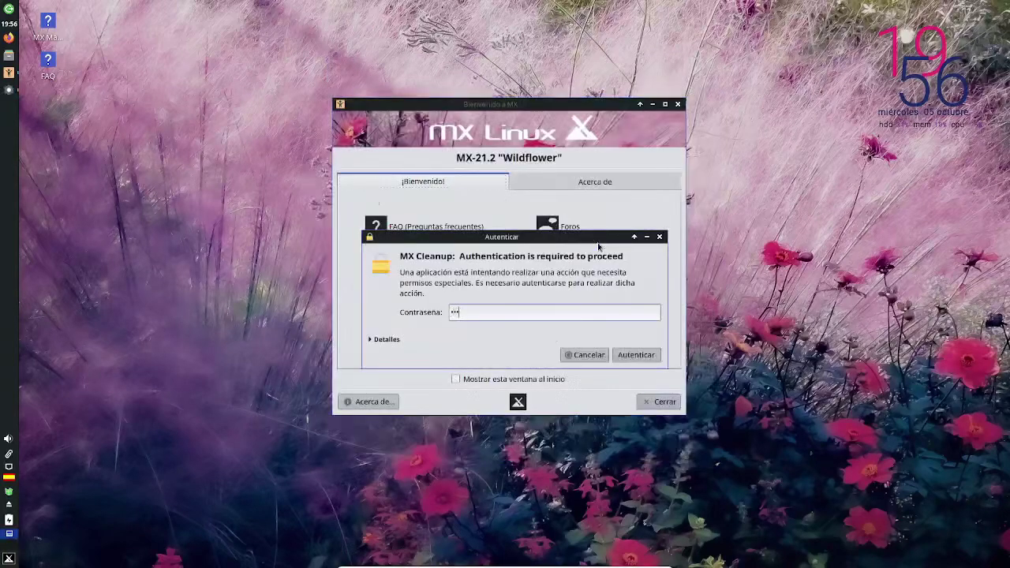
key(Return)
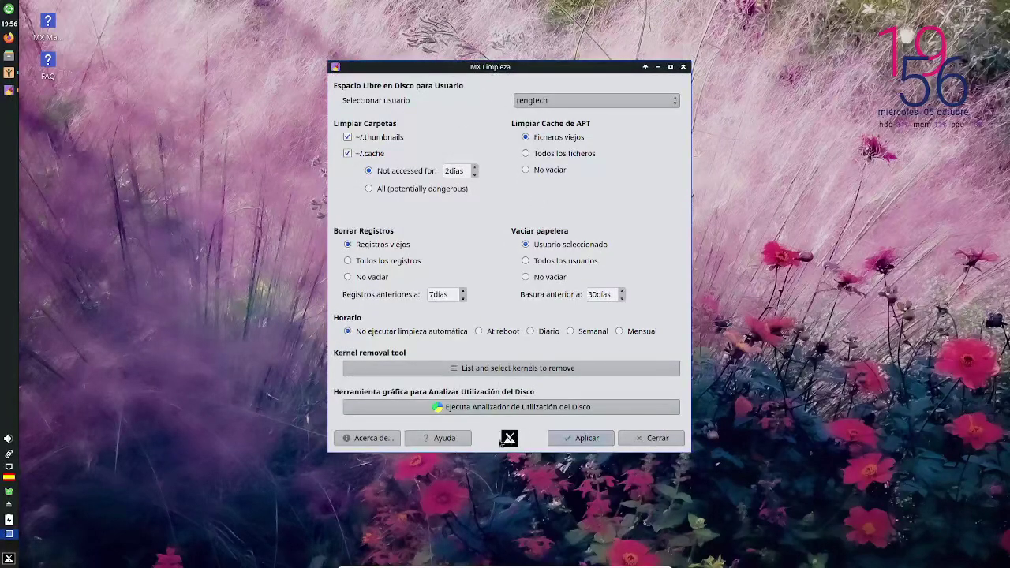
click(368, 437)
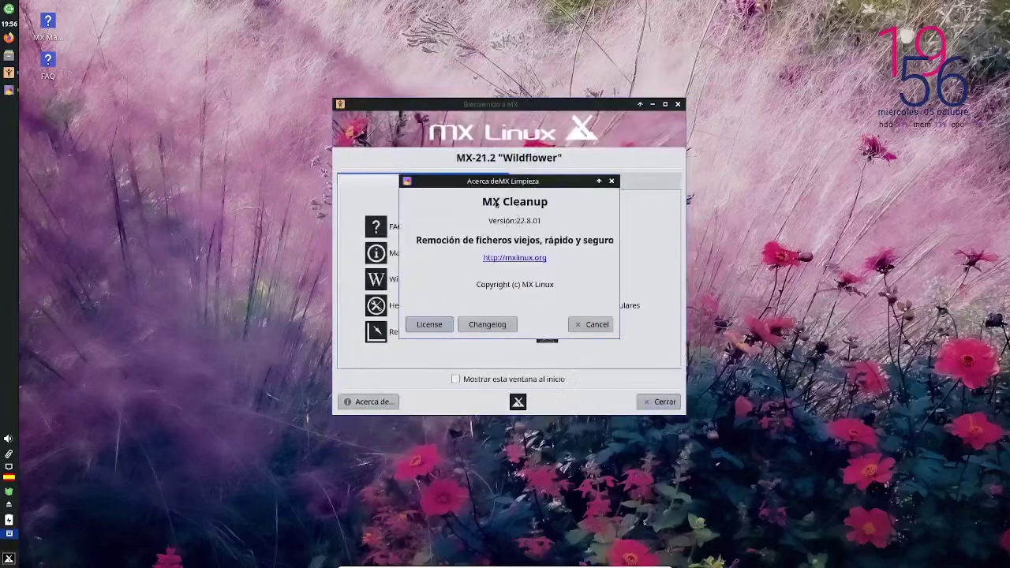
click(593, 324)
click(688, 88)
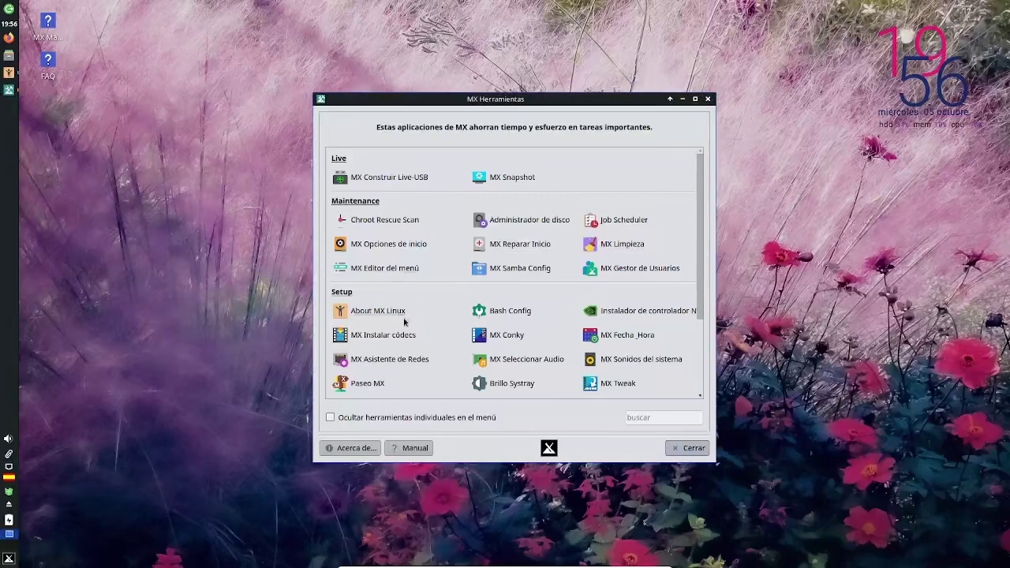
- Run the Nvidia driver installer with the admin password, close it after no card is found
drag(719, 325, 838, 325)
click(645, 314)
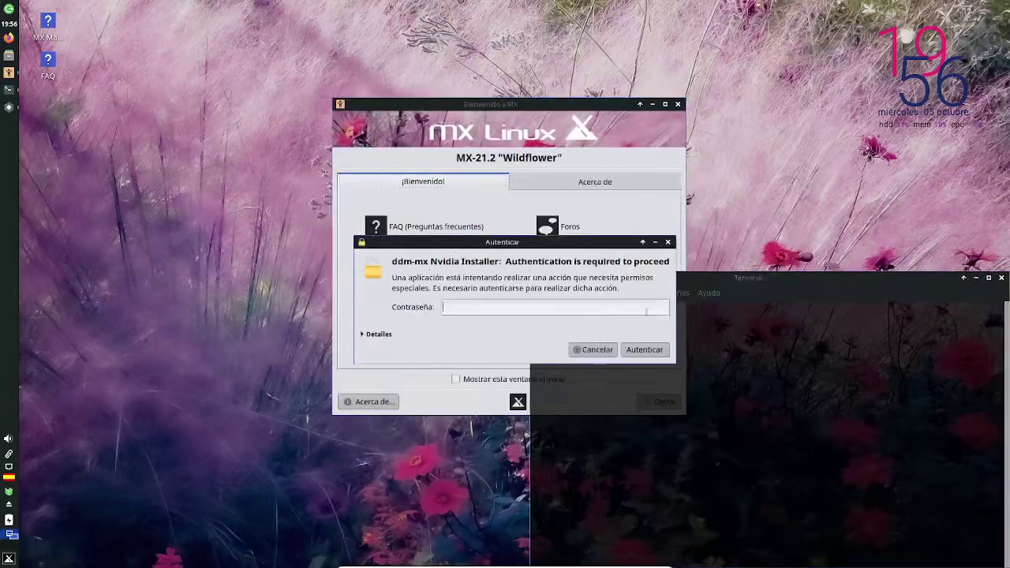
text(•••••••)
key(Return)
drag(623, 284, 333, 118)
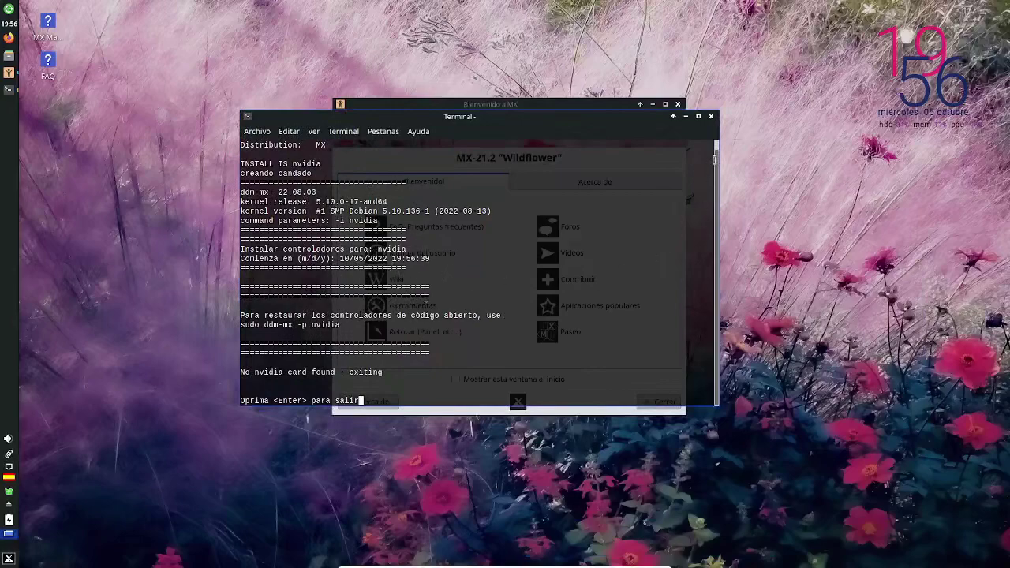
click(710, 116)
click(406, 305)
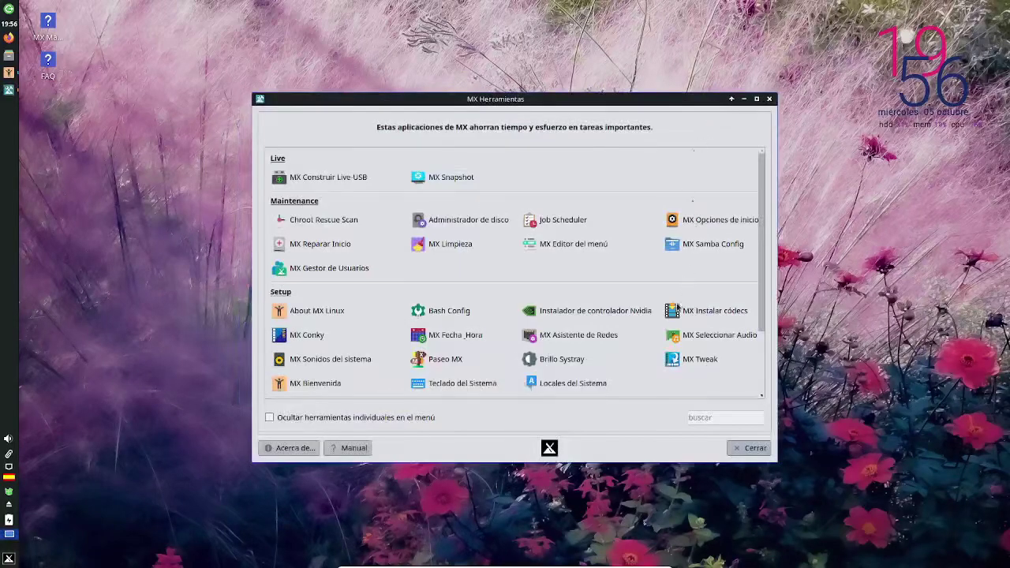
- Install the restricted codecs including libdvdcss2 1.4.3 with the admin password and acknowledge success
click(721, 316)
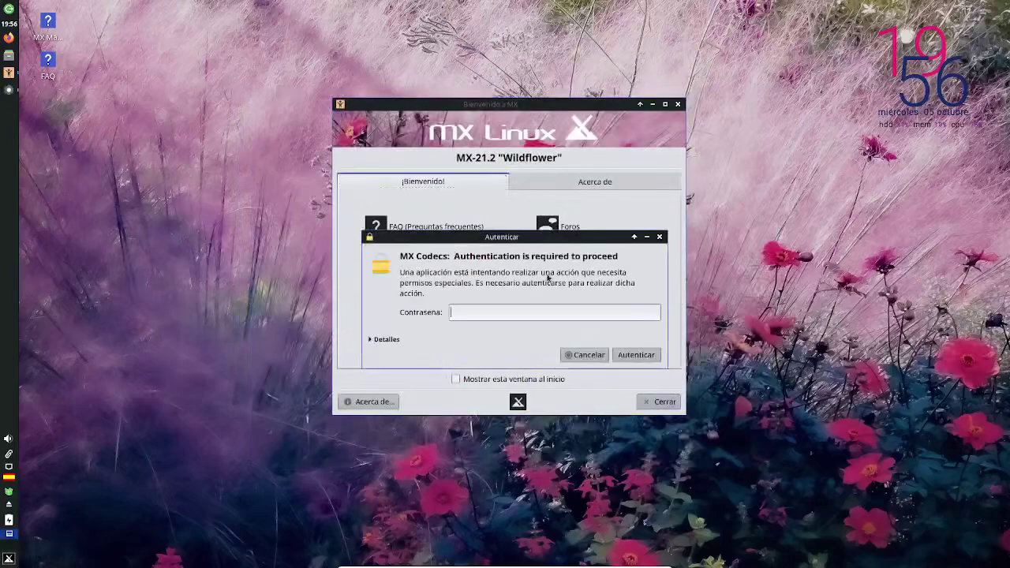
text(••••••••••••)
key(Return)
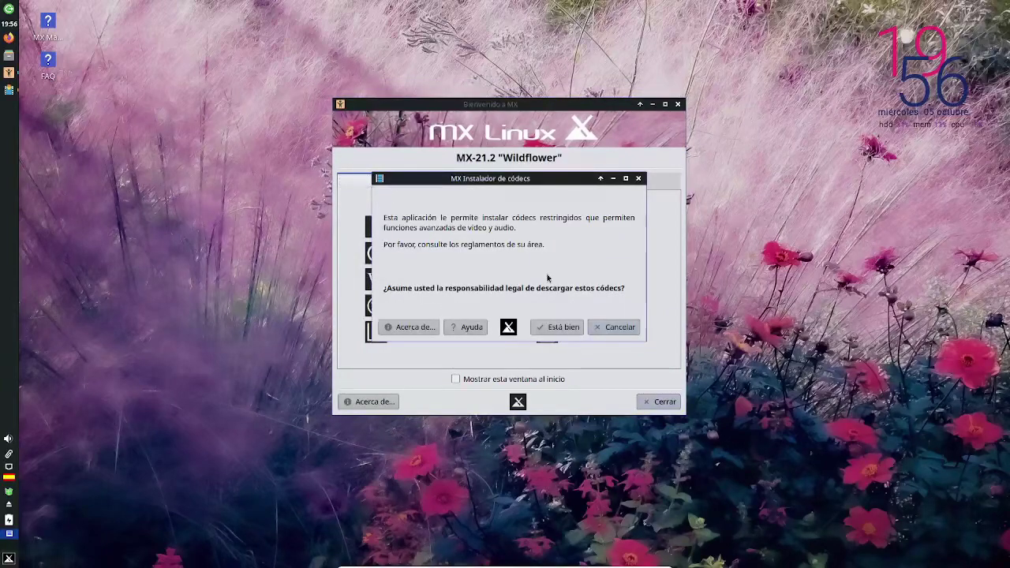
click(560, 327)
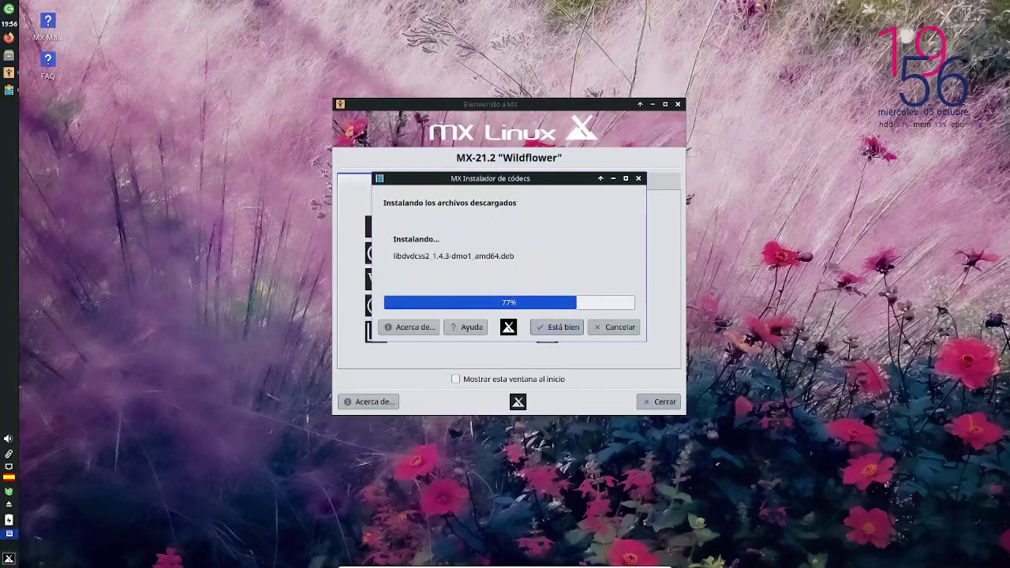
mouse_move(8, 76)
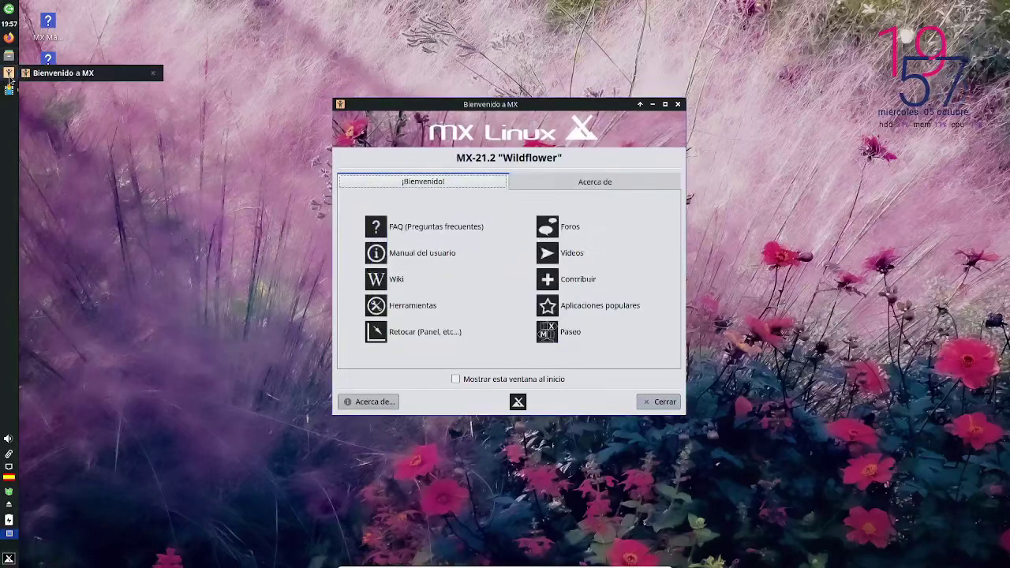
click(11, 59)
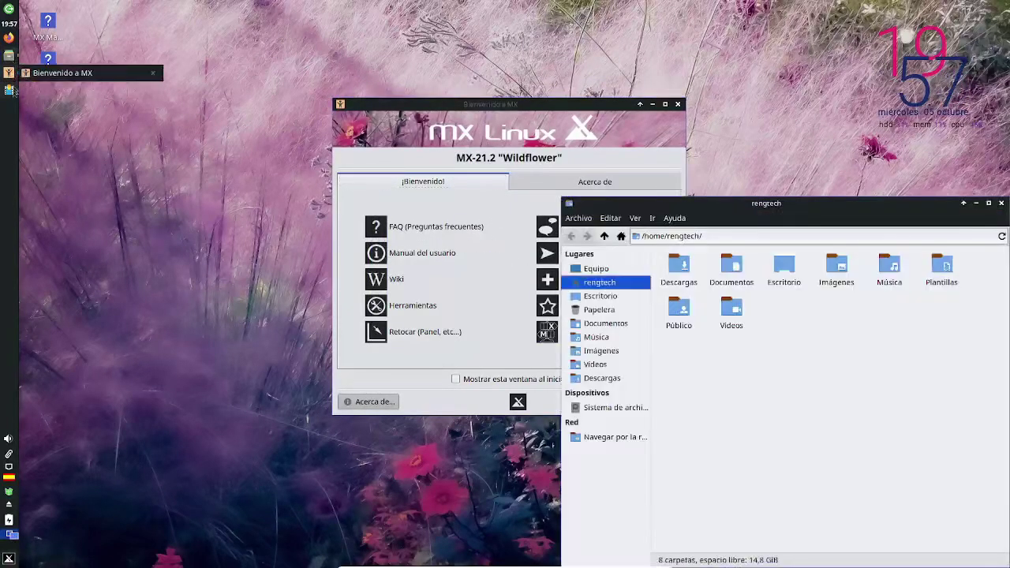
click(1001, 202)
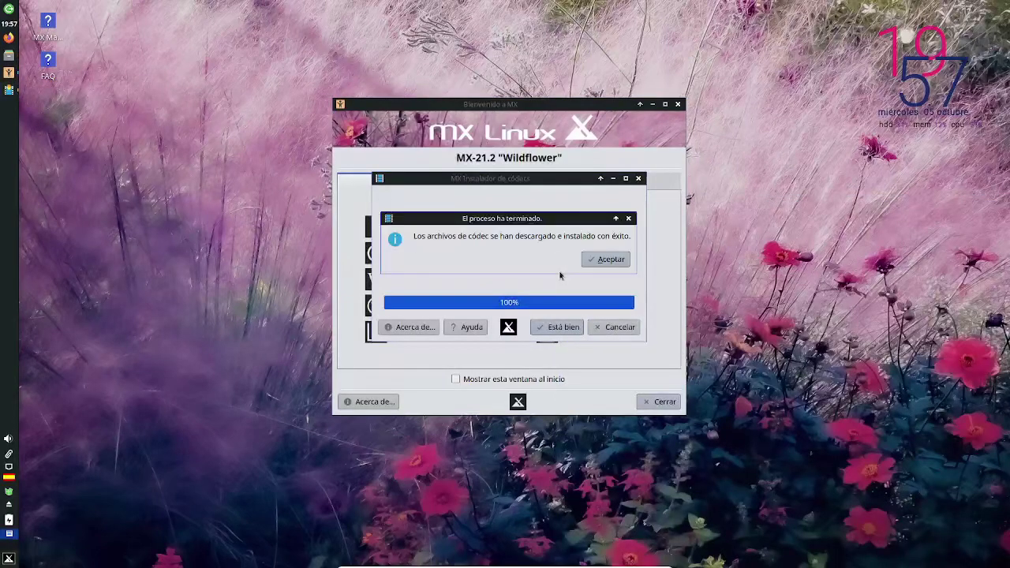
click(608, 260)
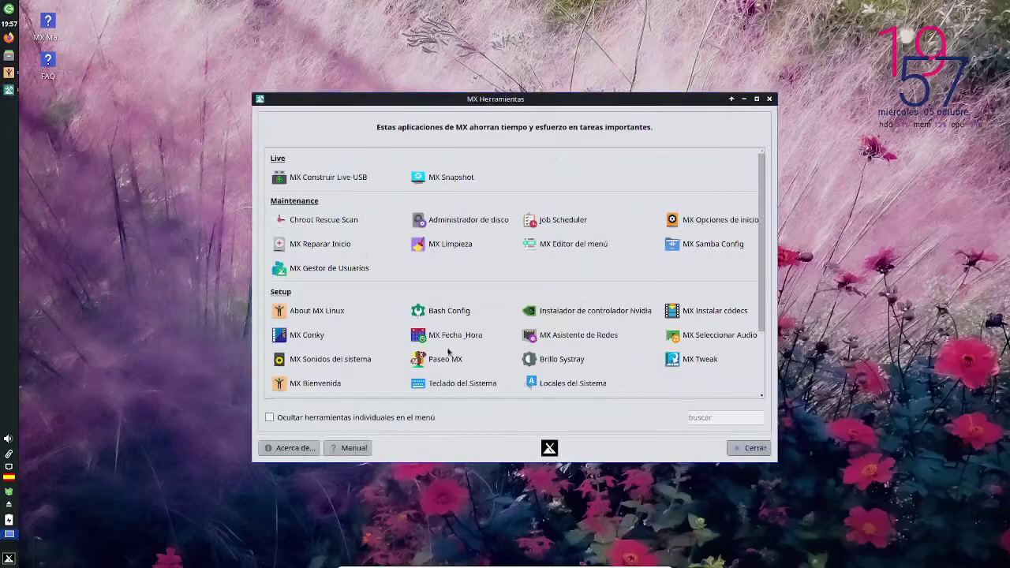
click(312, 336)
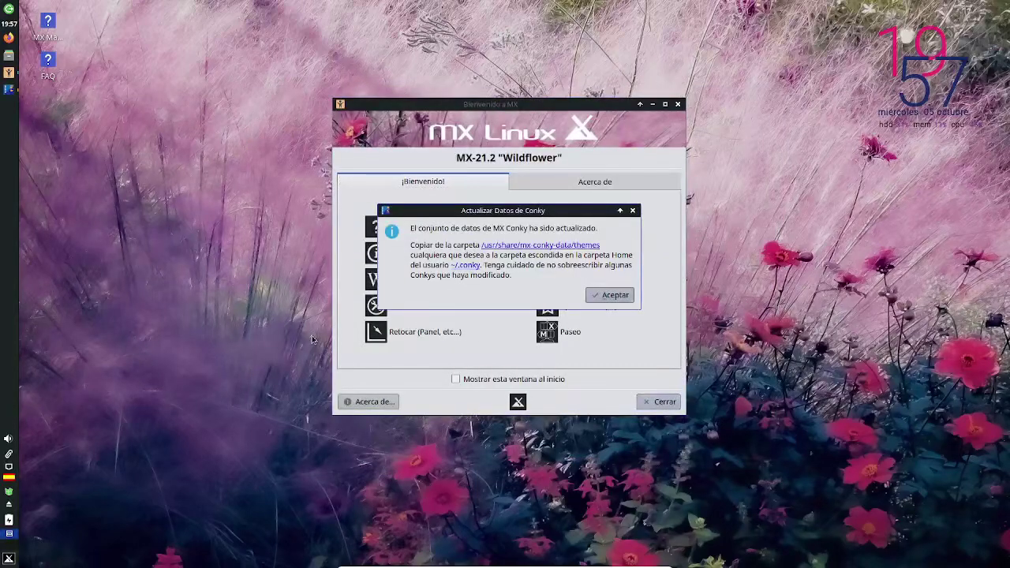
click(611, 294)
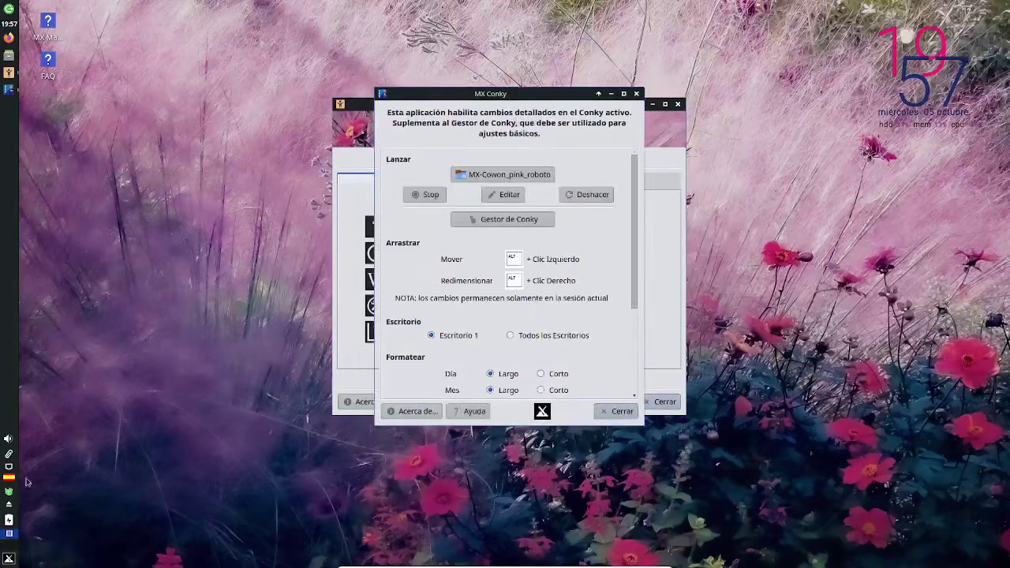
right_click(14, 295)
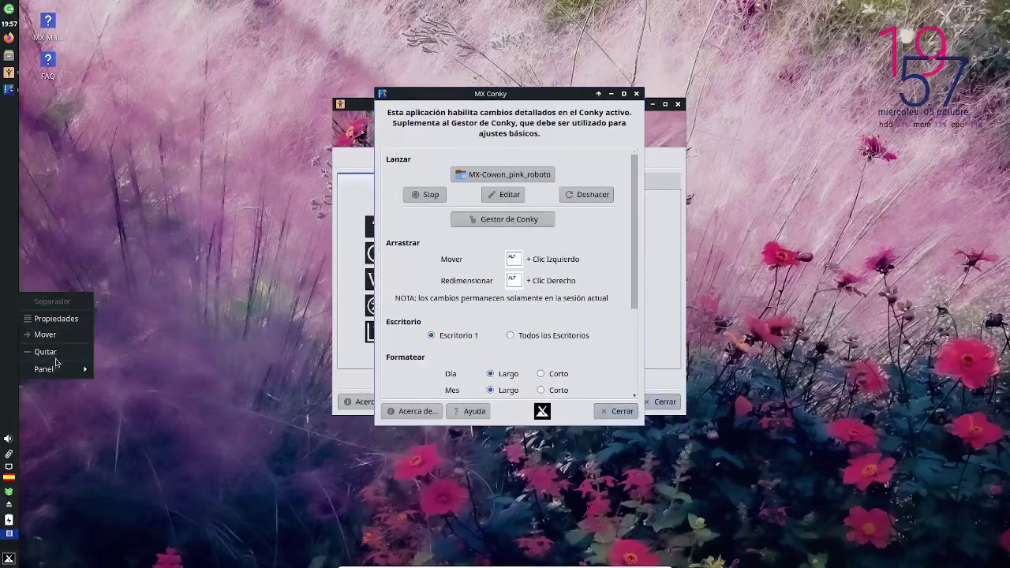
mouse_move(51, 368)
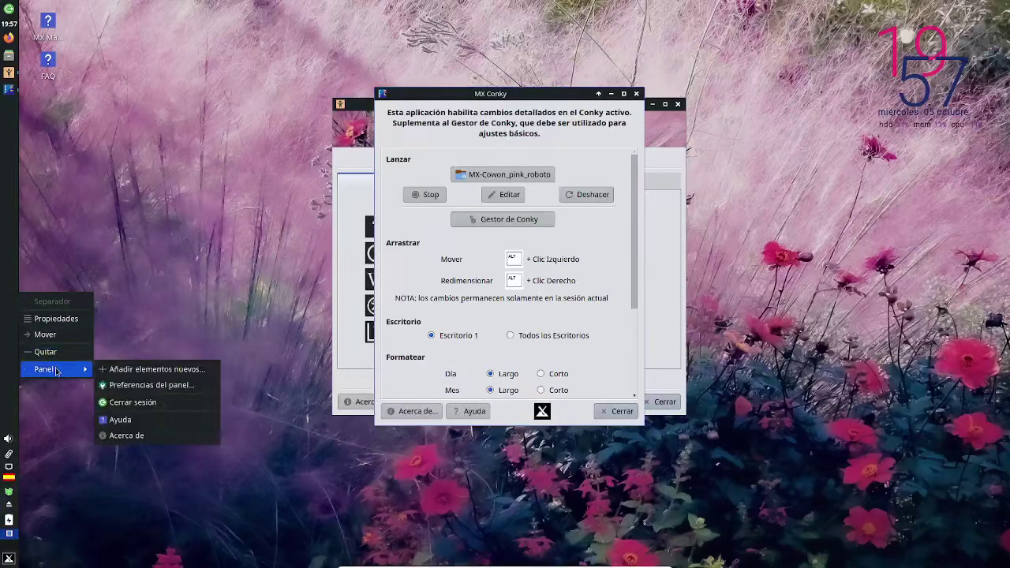
click(150, 435)
click(606, 203)
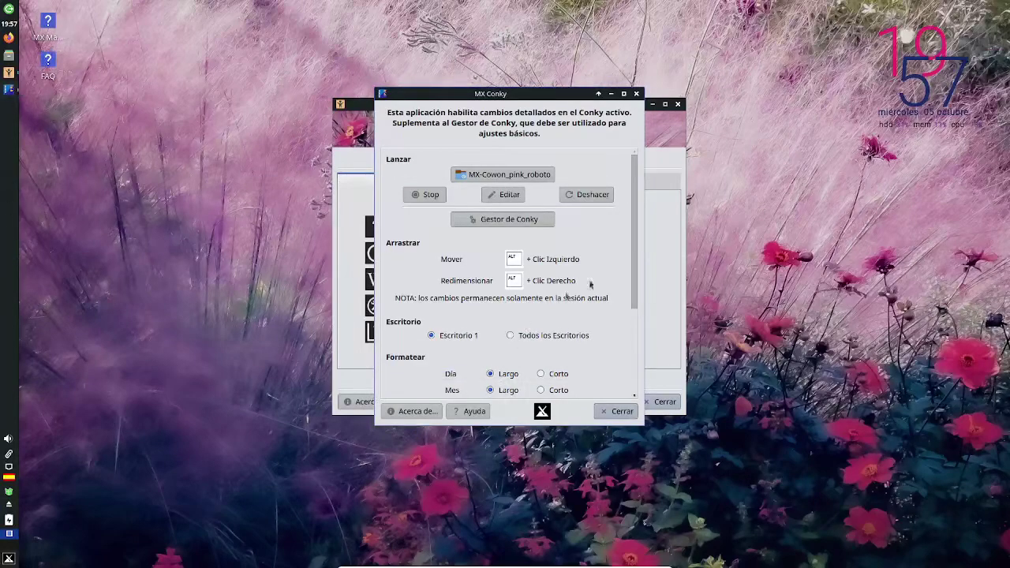
click(635, 93)
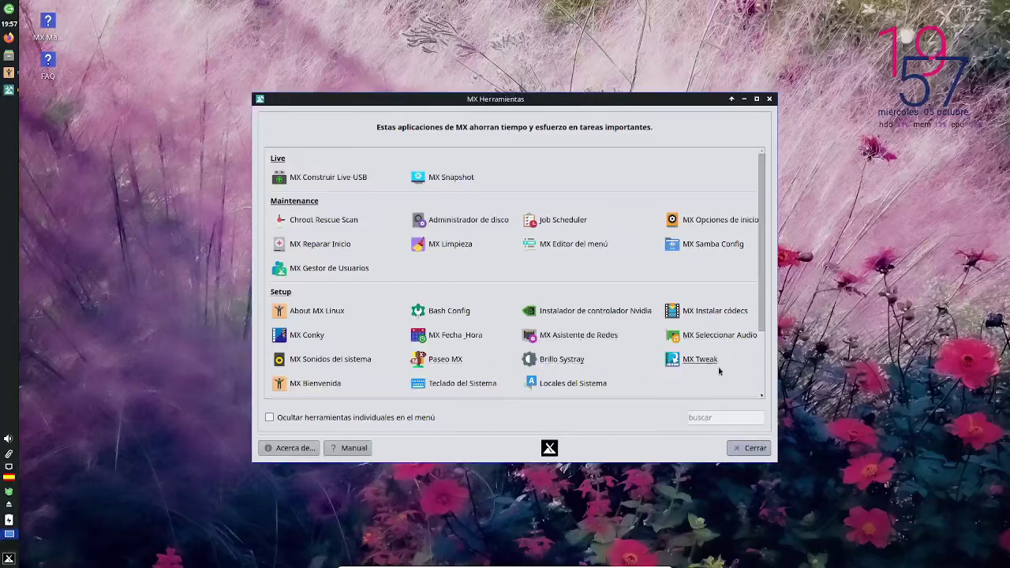
- In MX Tweak's Panel tab, try the top position, then apply a horizontal panel at the bottom
key(Escape)
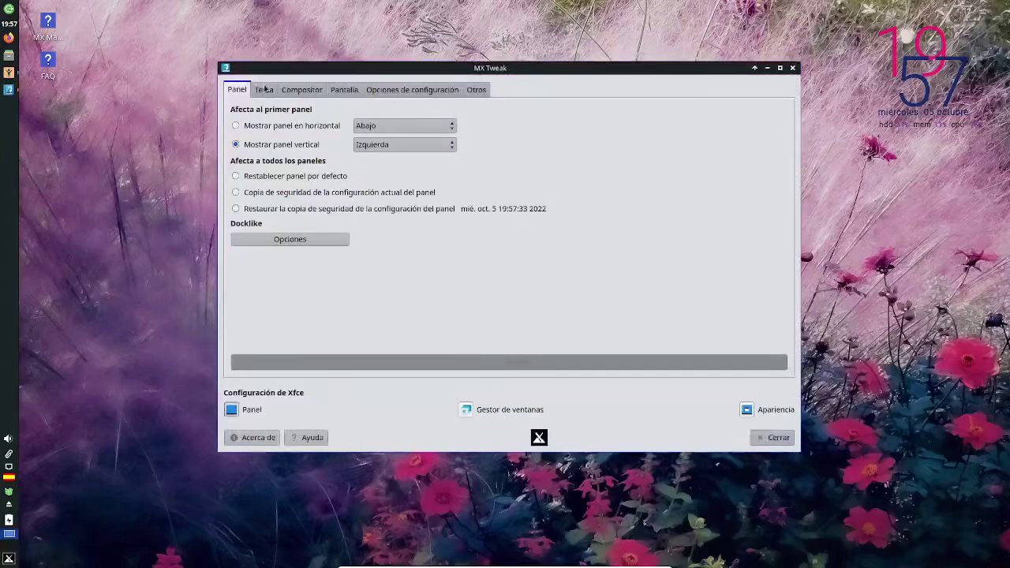
click(385, 130)
click(390, 142)
click(390, 125)
click(397, 126)
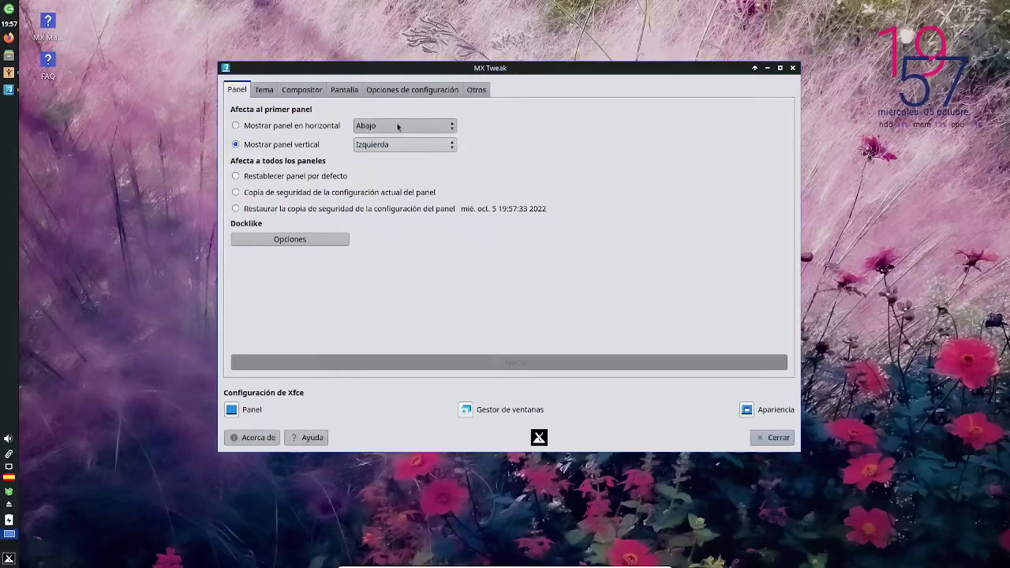
click(327, 127)
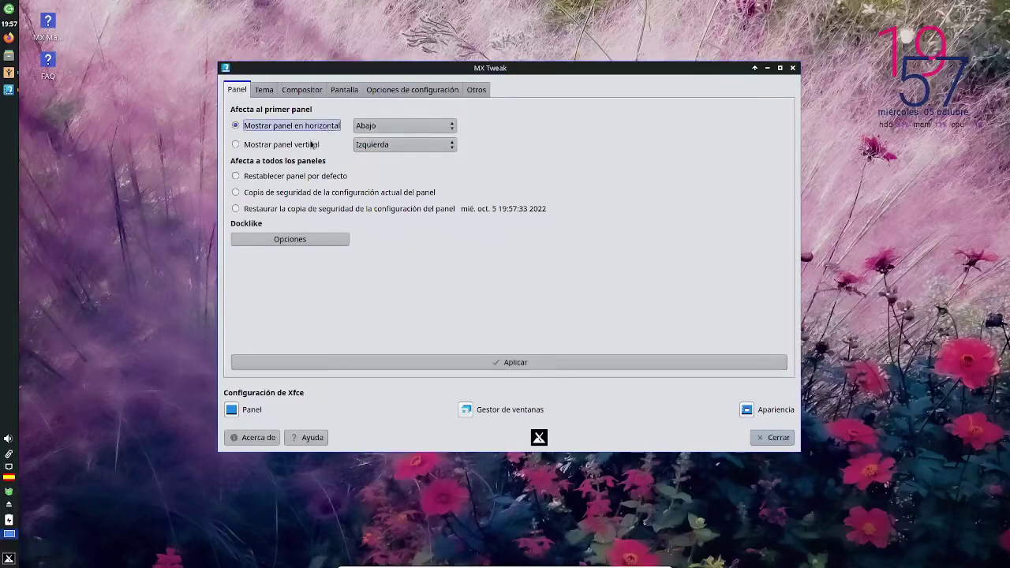
click(312, 145)
click(315, 145)
click(448, 362)
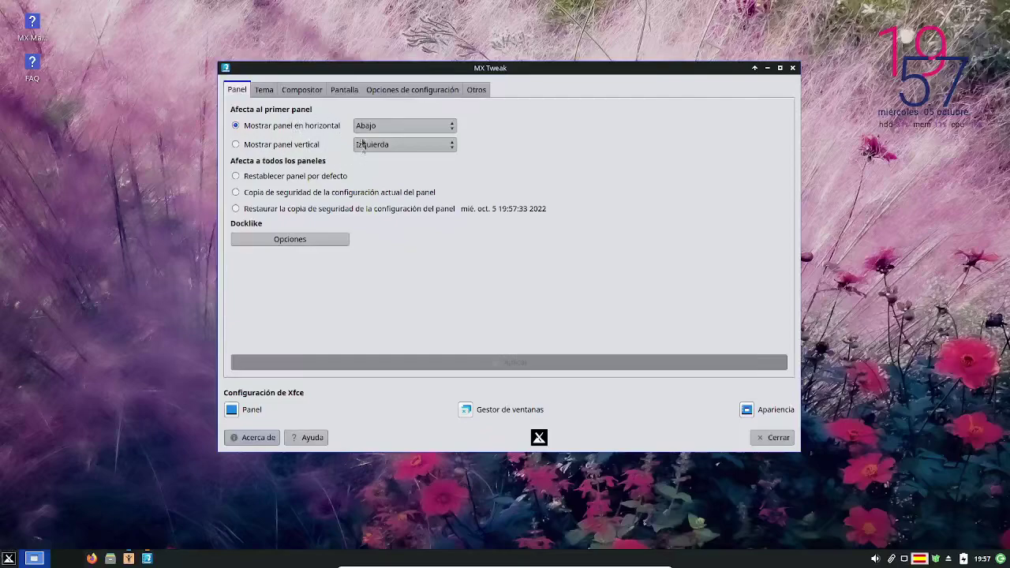
- Try the panel vertically on the left, then apply the horizontal bottom layout again
click(10, 558)
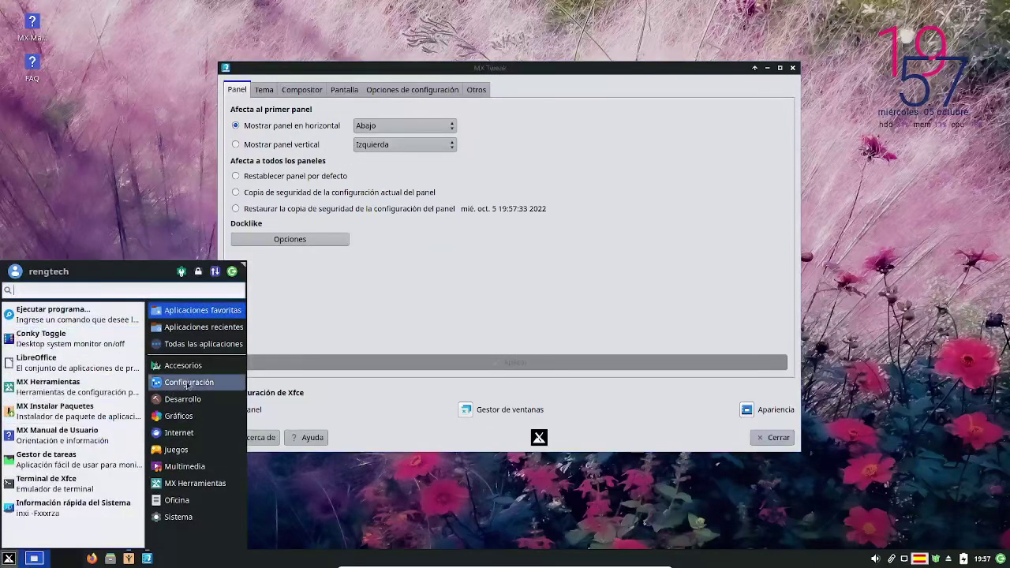
click(320, 153)
click(316, 146)
click(356, 365)
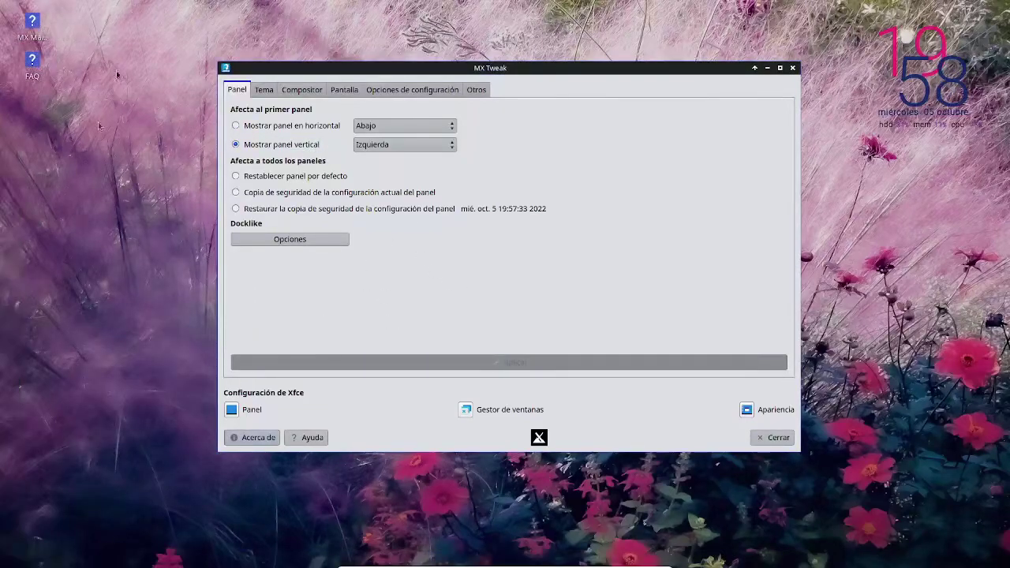
click(306, 129)
click(453, 362)
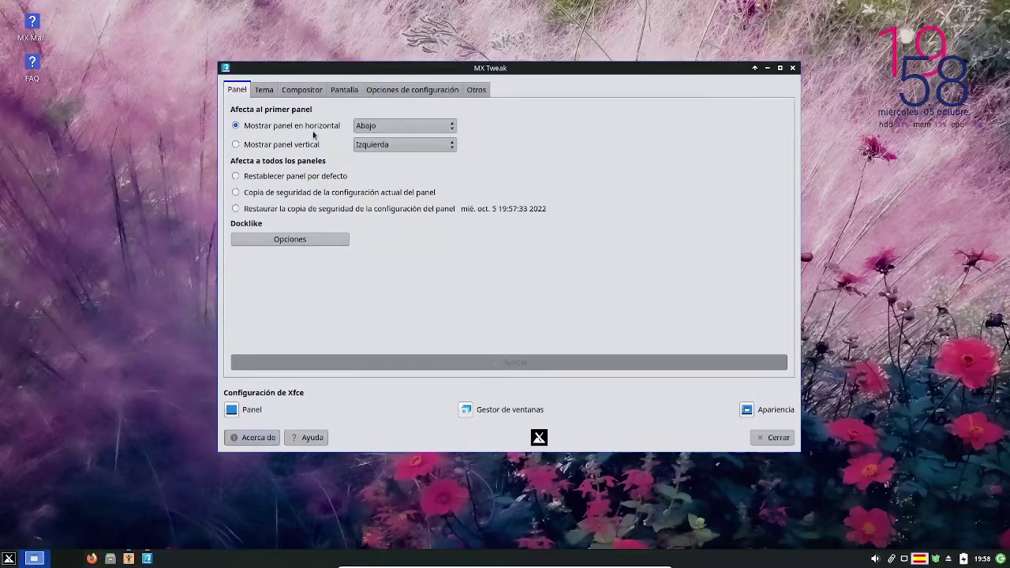
- Preview the Matcha-light-azul and Matcha-azul application themes in MX Tweak
click(263, 91)
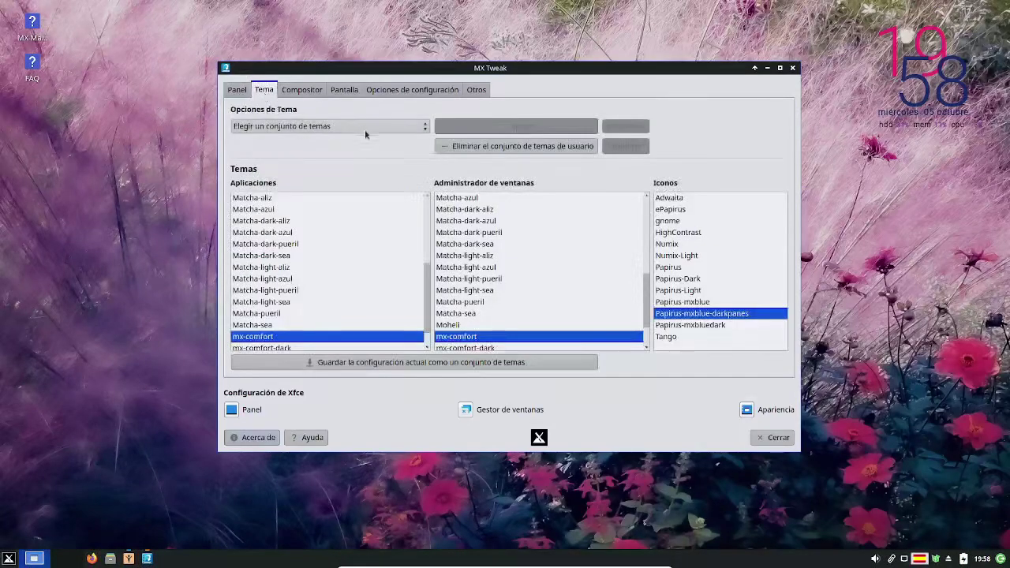
click(314, 279)
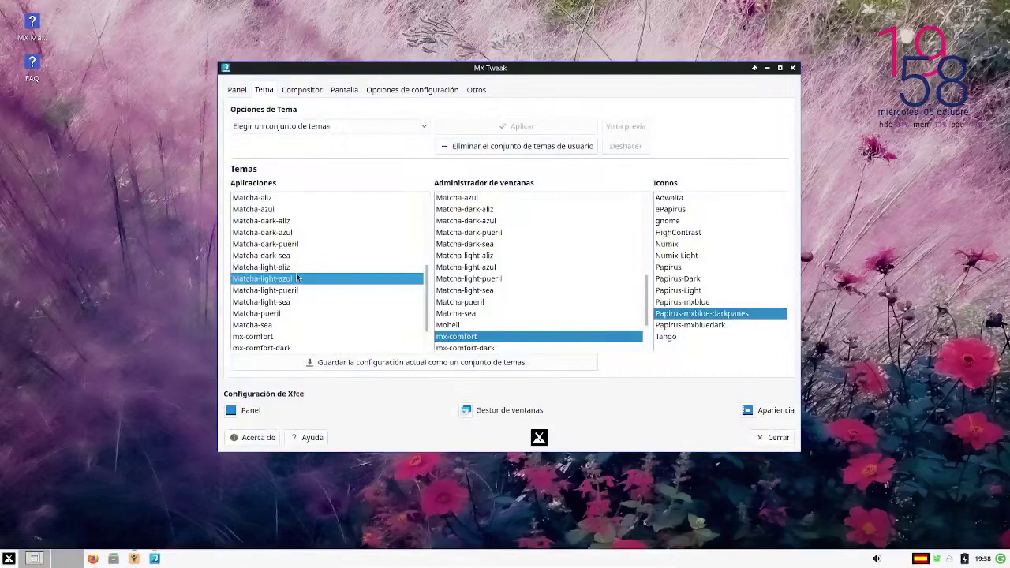
key(Up)
key(Up)
key(Up)
key(Up)
key(Up)
key(Up)
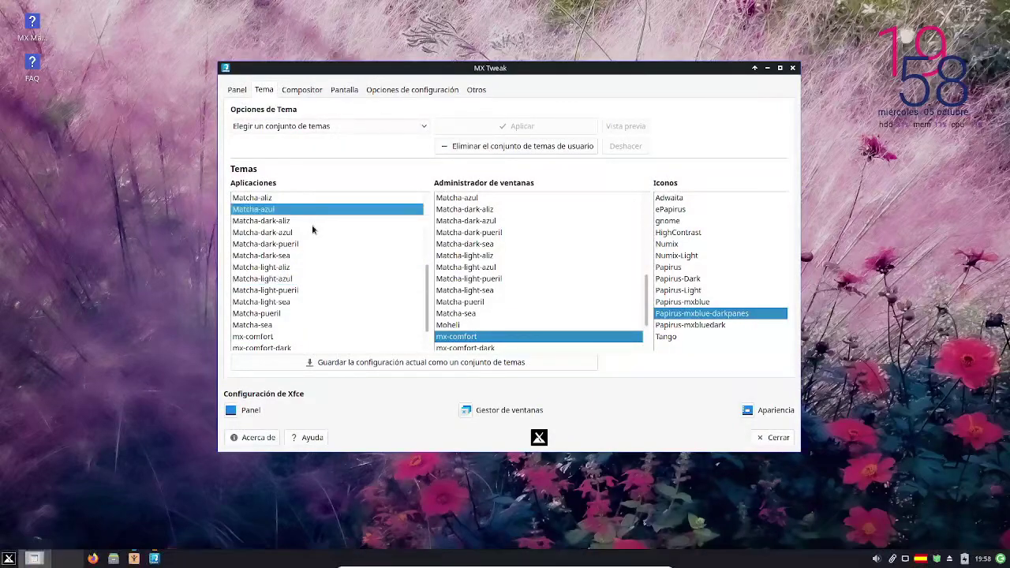
- Review the compositor, display (keeping 1920x1080), configuration and Otros tabs, then close MX Tweak
click(299, 90)
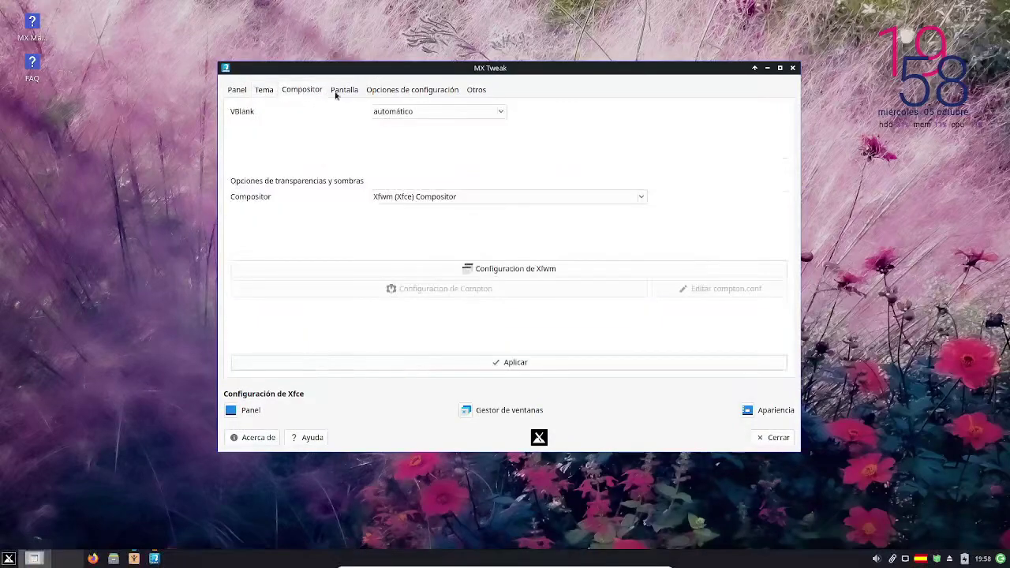
click(337, 92)
click(393, 91)
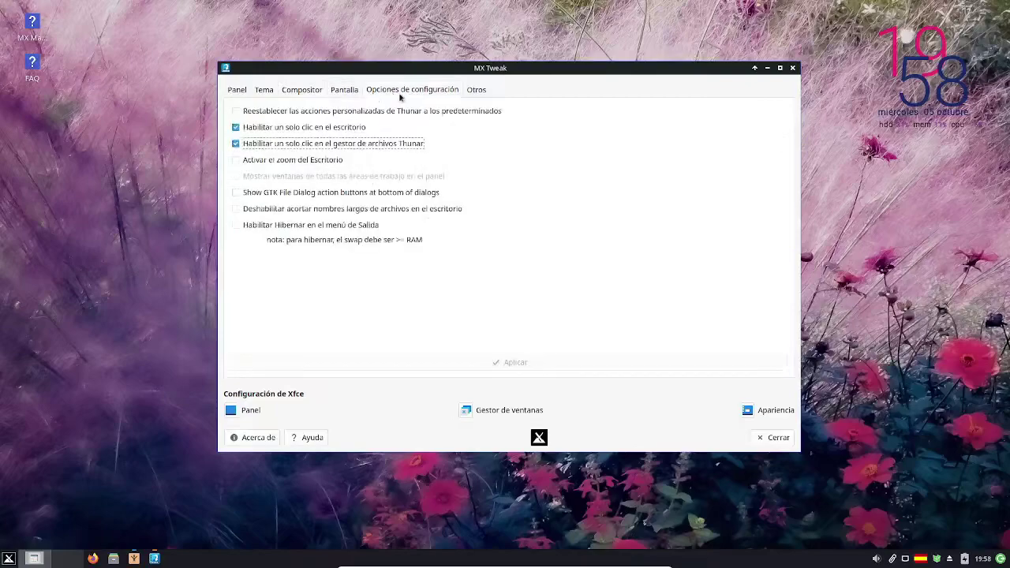
click(341, 90)
click(356, 181)
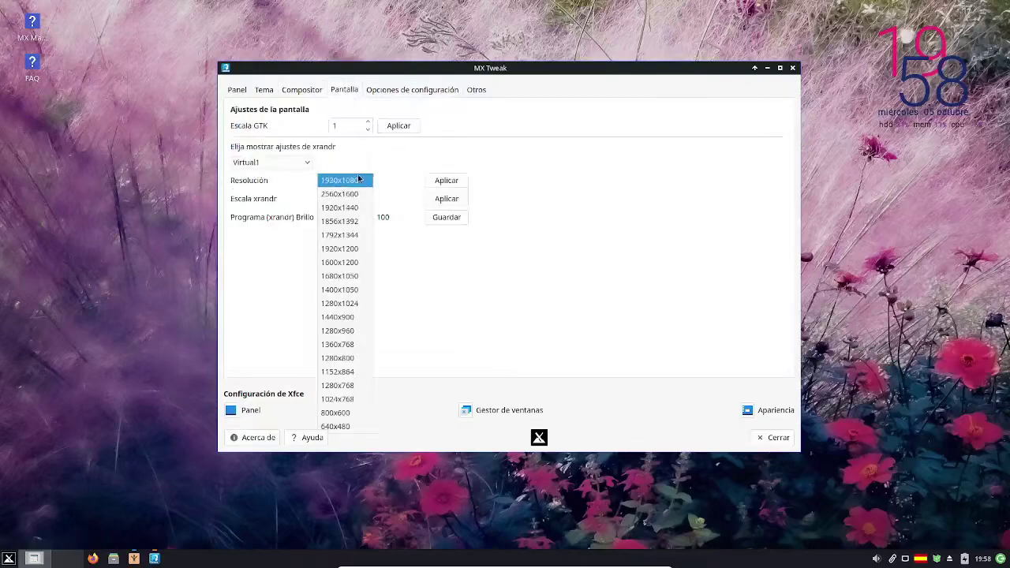
click(405, 148)
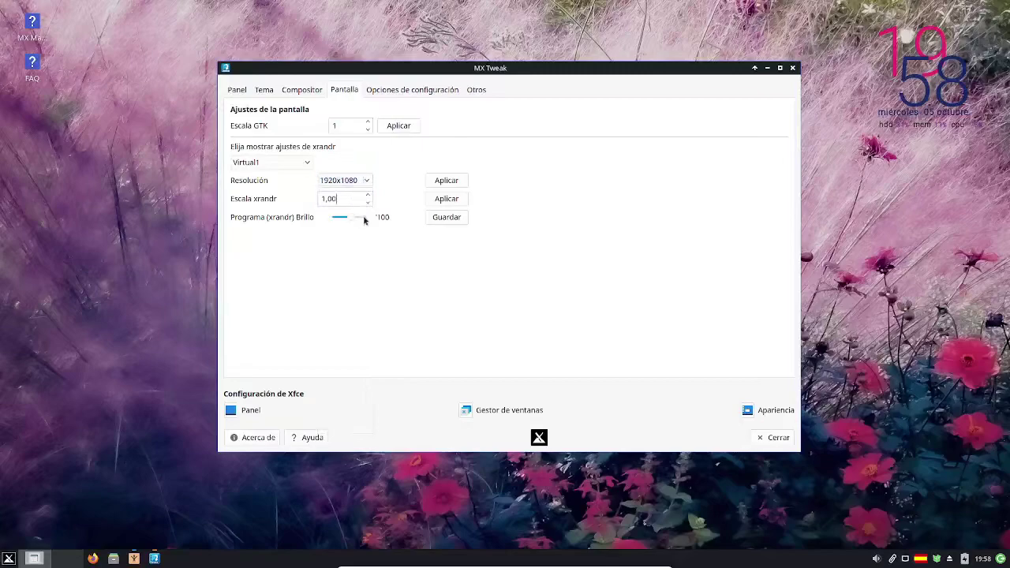
click(398, 90)
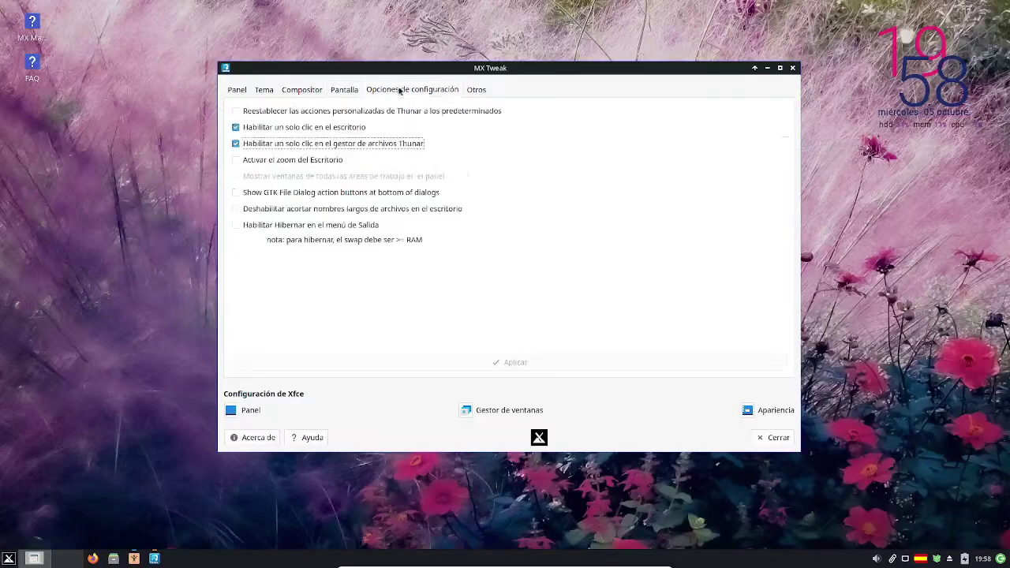
click(478, 91)
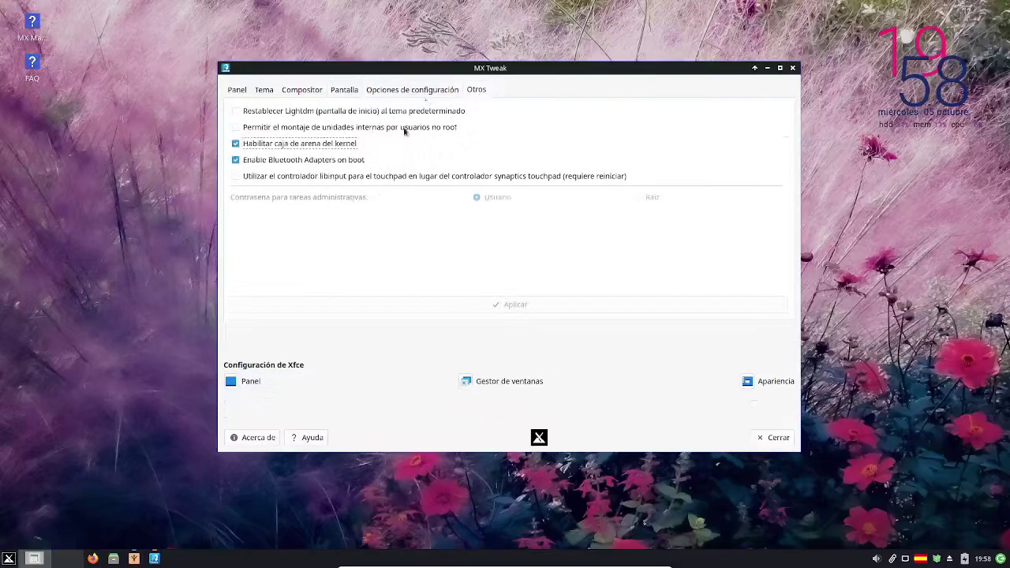
click(777, 437)
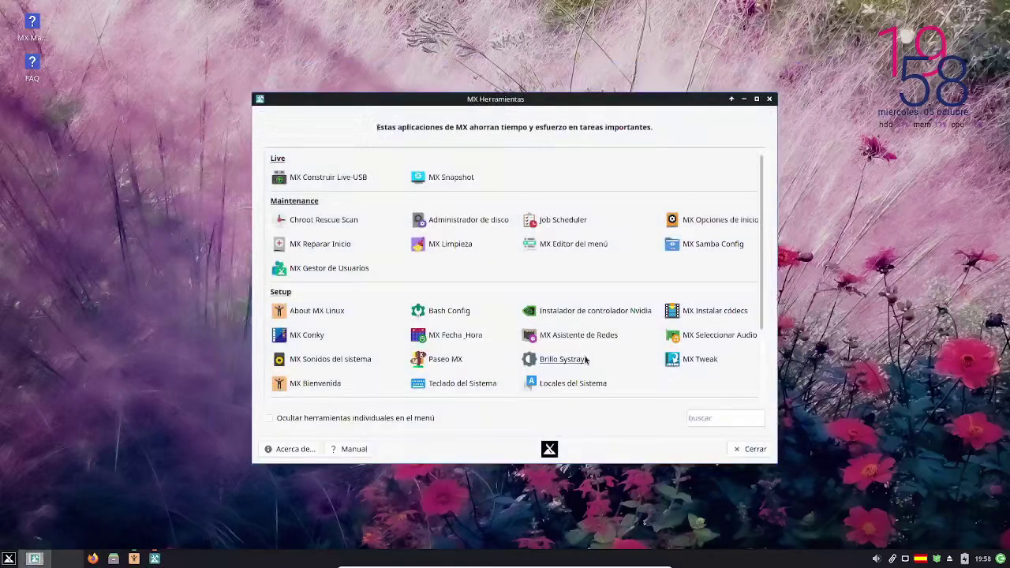
- Launch MX Instalar Paquetes from MX Tools, authenticating with the administrator password
scroll(585, 359, down, 3)
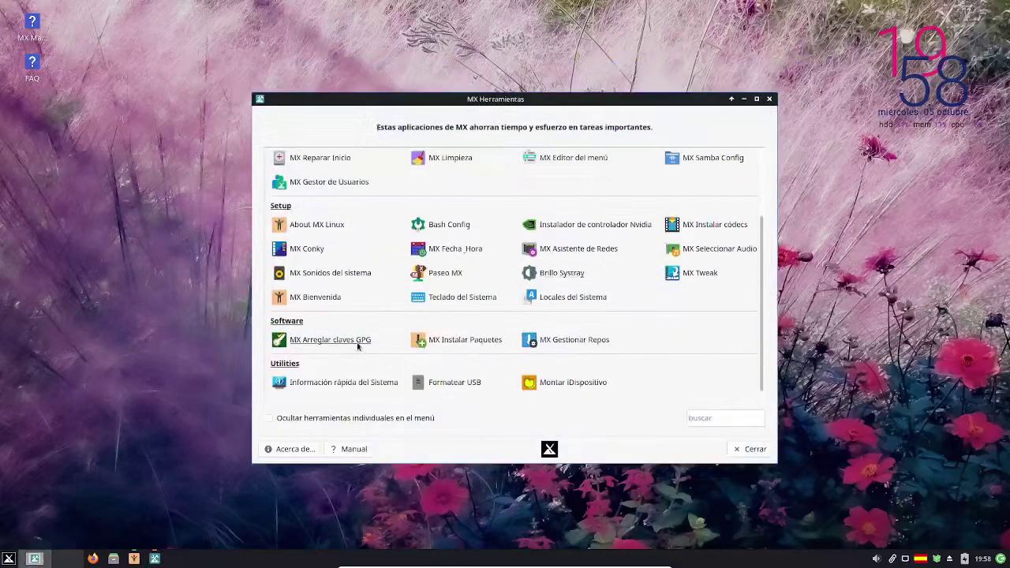
click(473, 341)
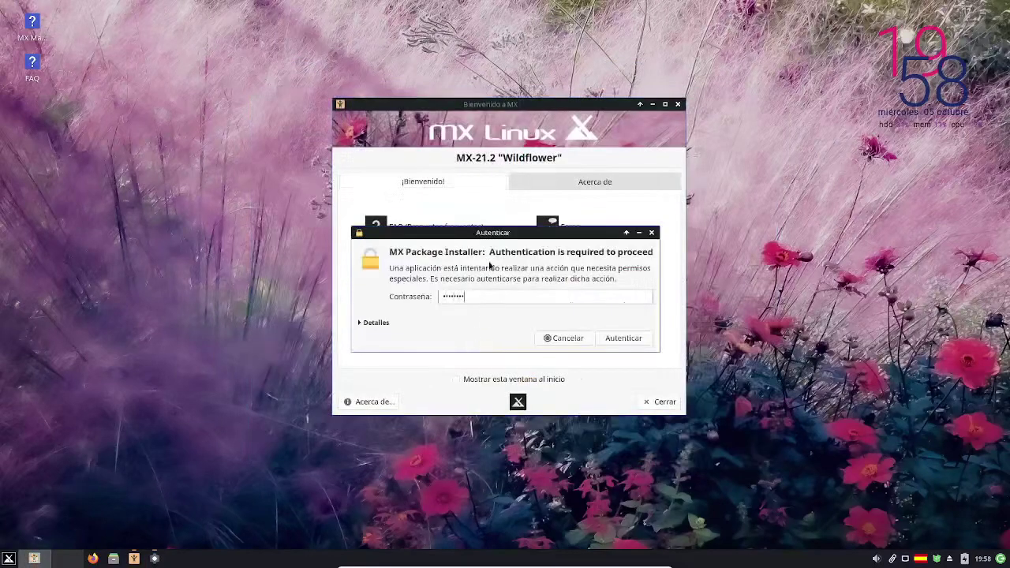
key(Return)
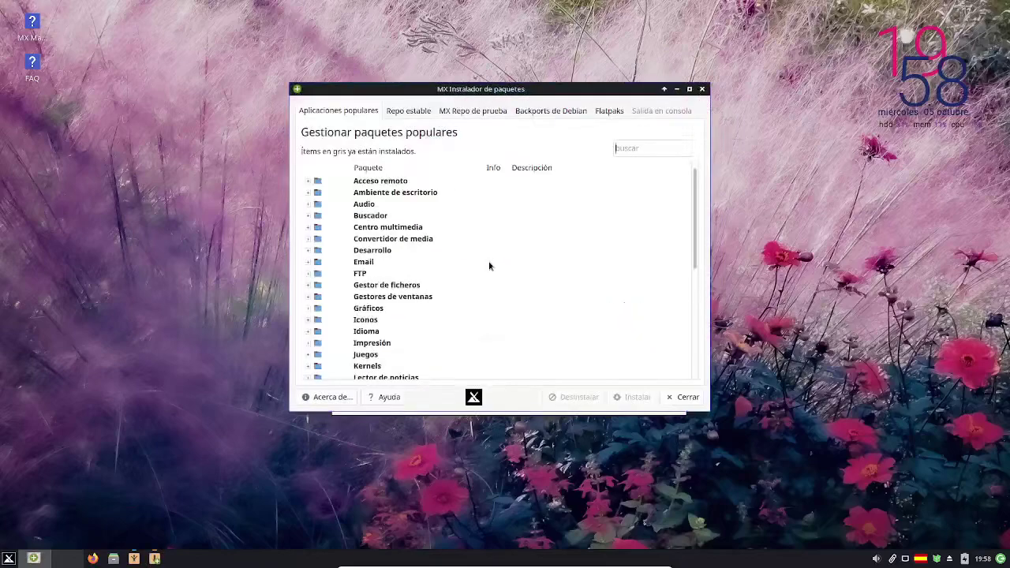
scroll(345, 266, down, 3)
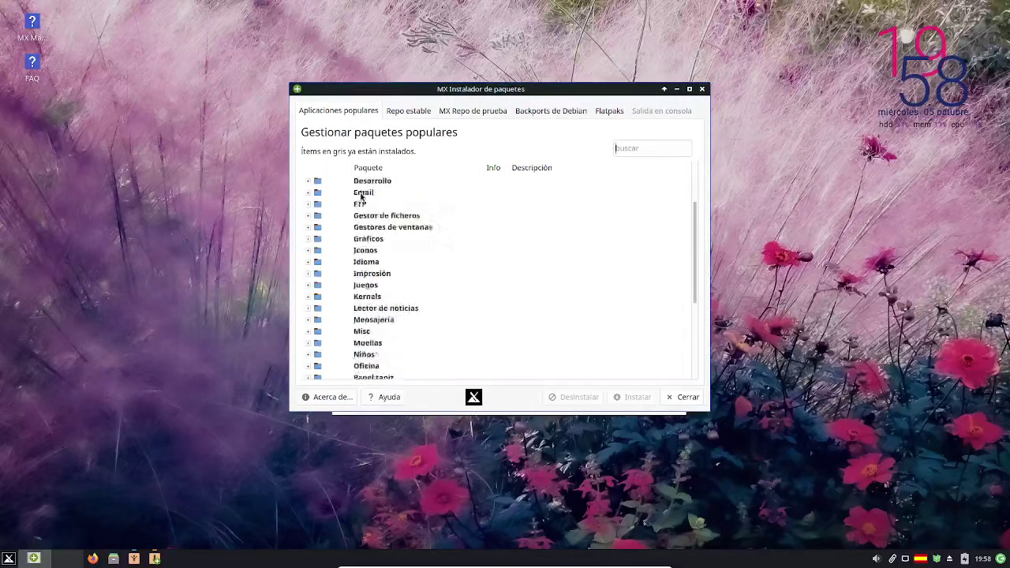
scroll(346, 267, up, 3)
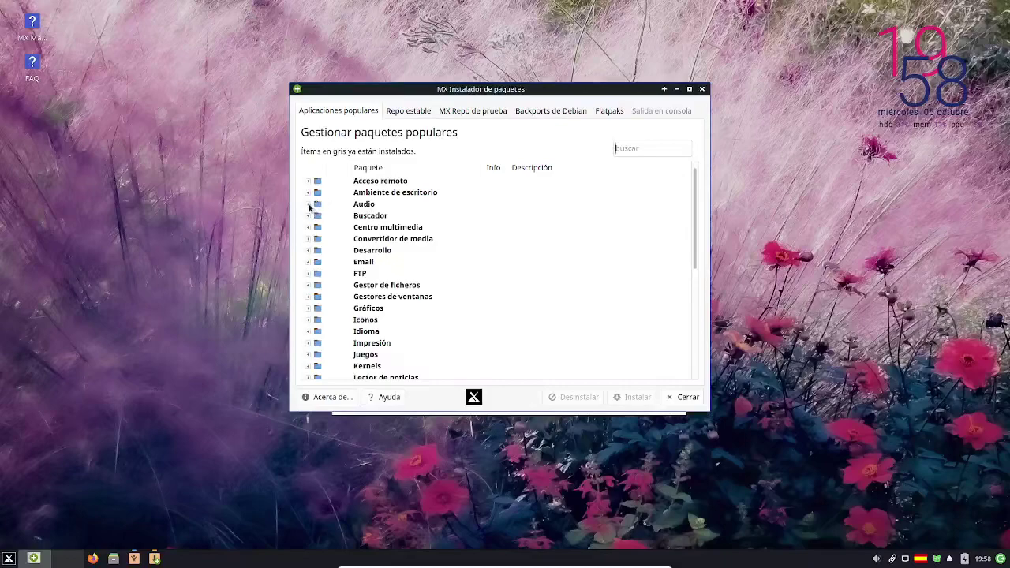
- Mark Audacity under Audio and Evolution under Email for installation
click(308, 204)
click(333, 239)
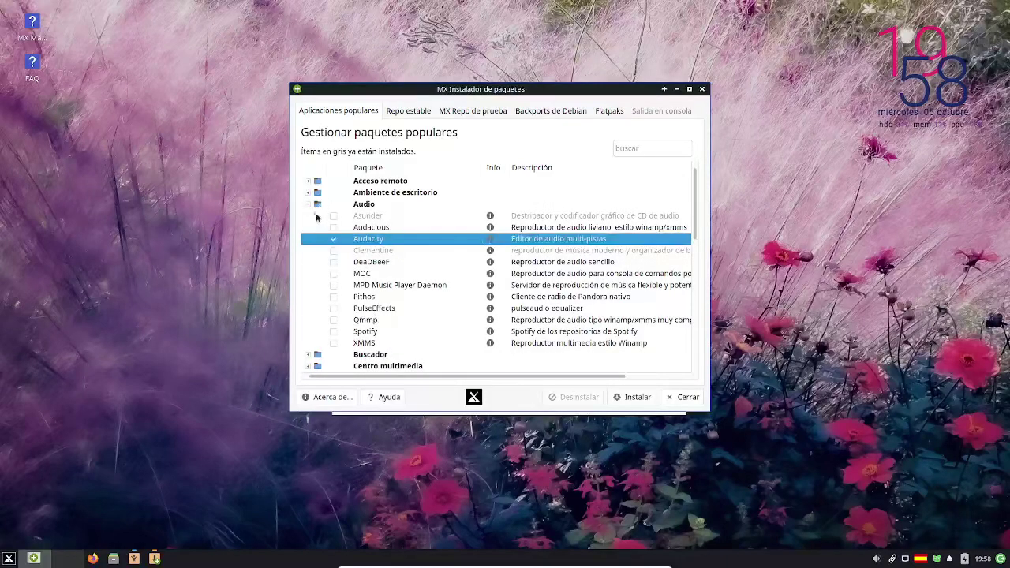
click(307, 204)
click(310, 263)
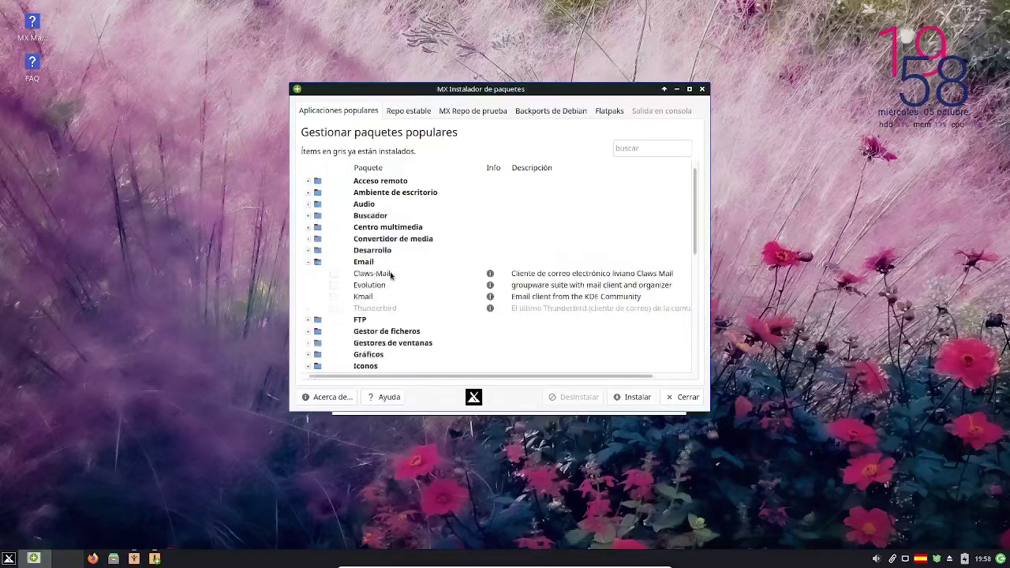
click(335, 286)
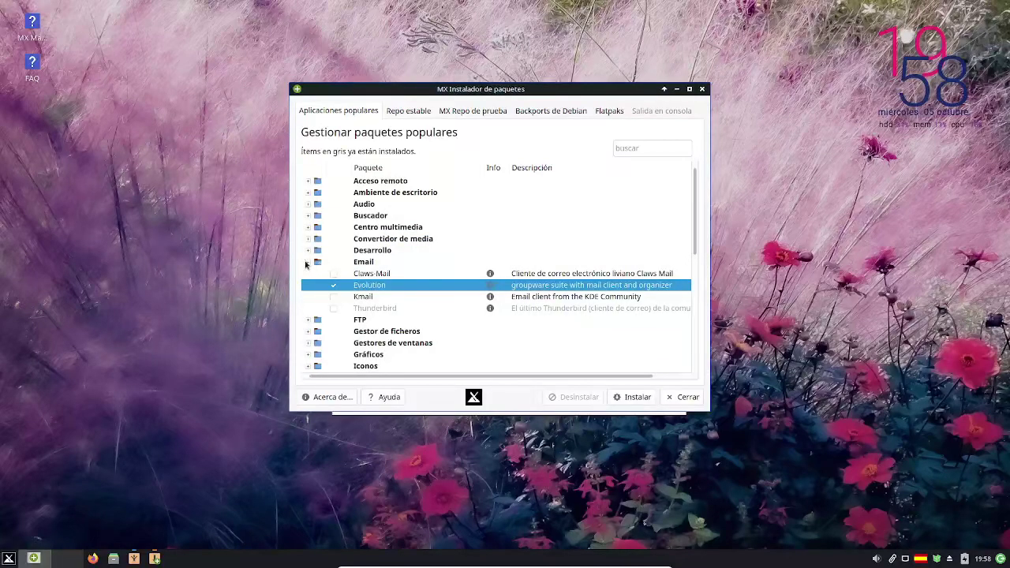
click(308, 262)
- Browse Idioma, mark Filezilla under FTP, and start installing the marked packages
scroll(311, 292, down, 1)
click(308, 297)
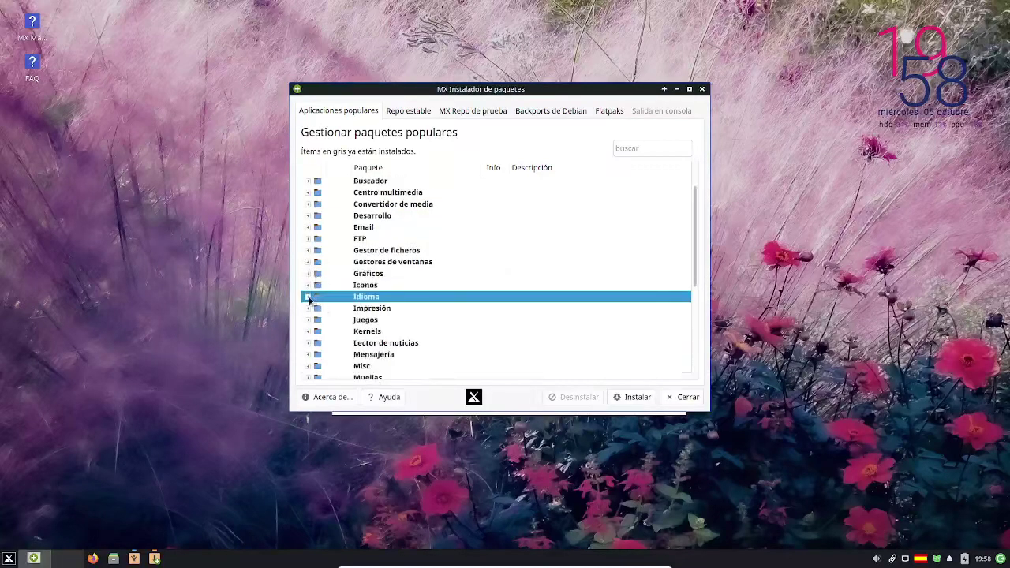
click(308, 298)
scroll(339, 319, down, 4)
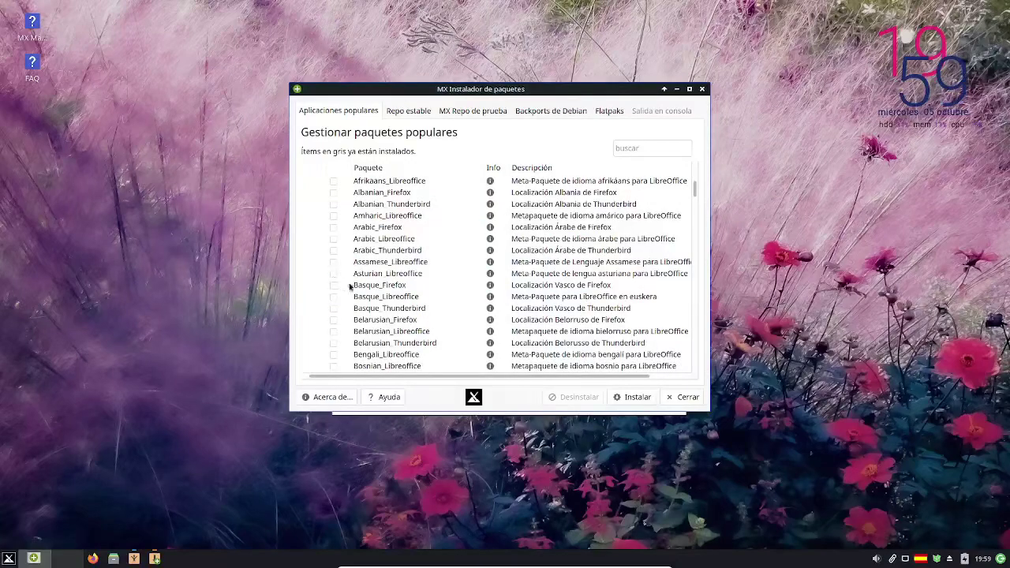
scroll(337, 278, up, 3)
click(307, 262)
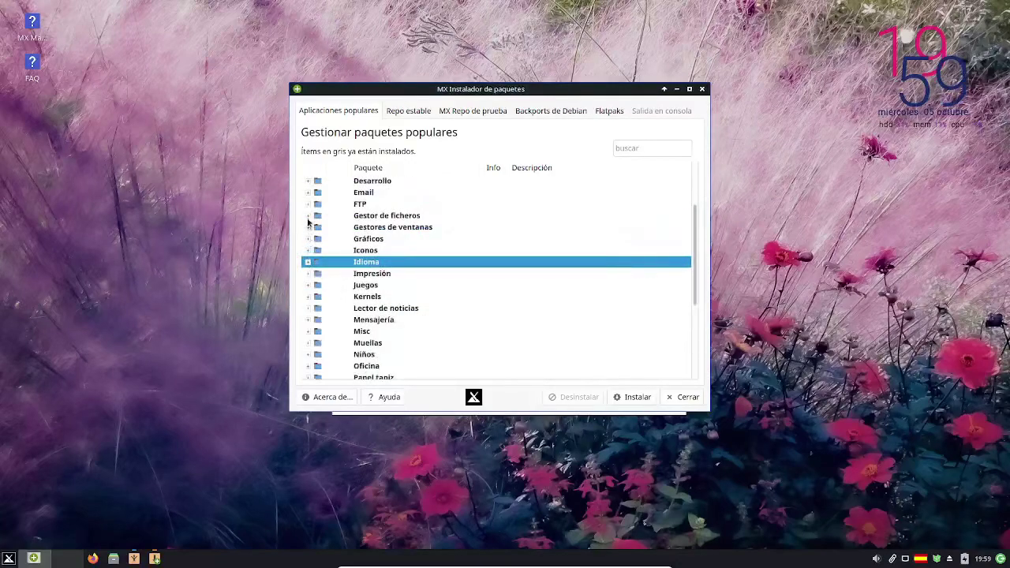
click(308, 204)
click(332, 216)
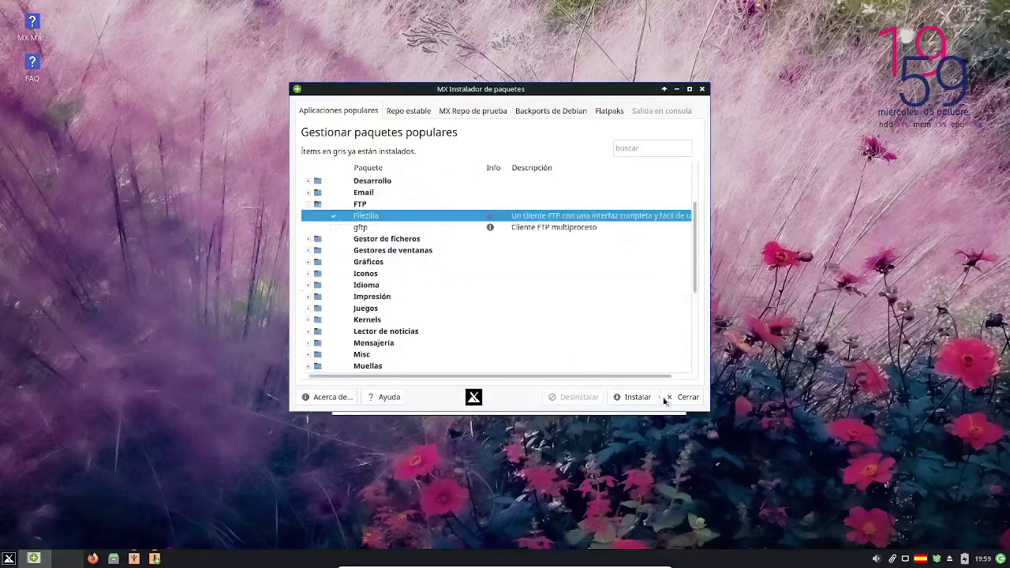
click(638, 396)
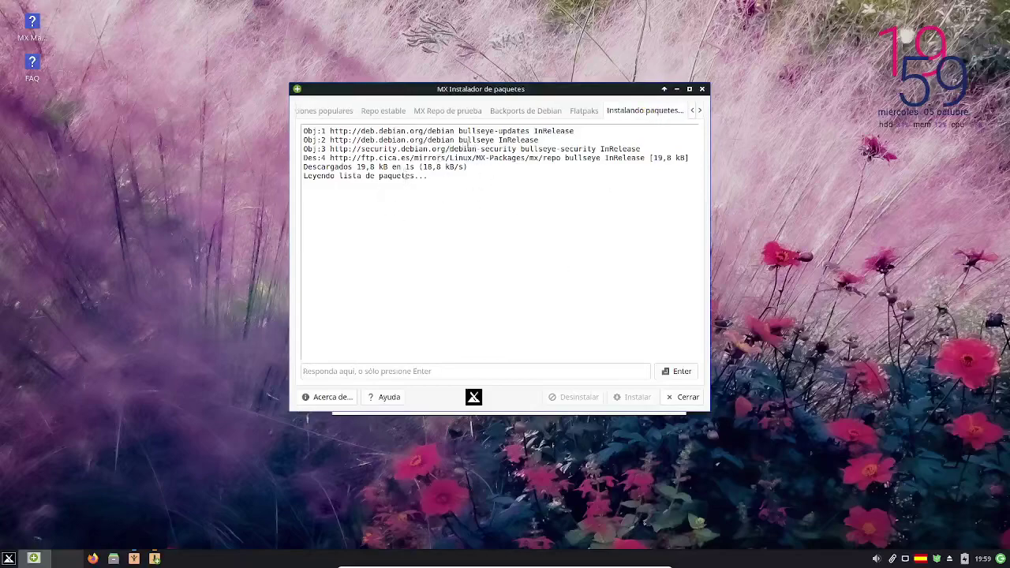
- Approve the 34.5 MB download of audacity, evolution, evolution-plugins and filezilla
drag(474, 171, 563, 253)
click(561, 259)
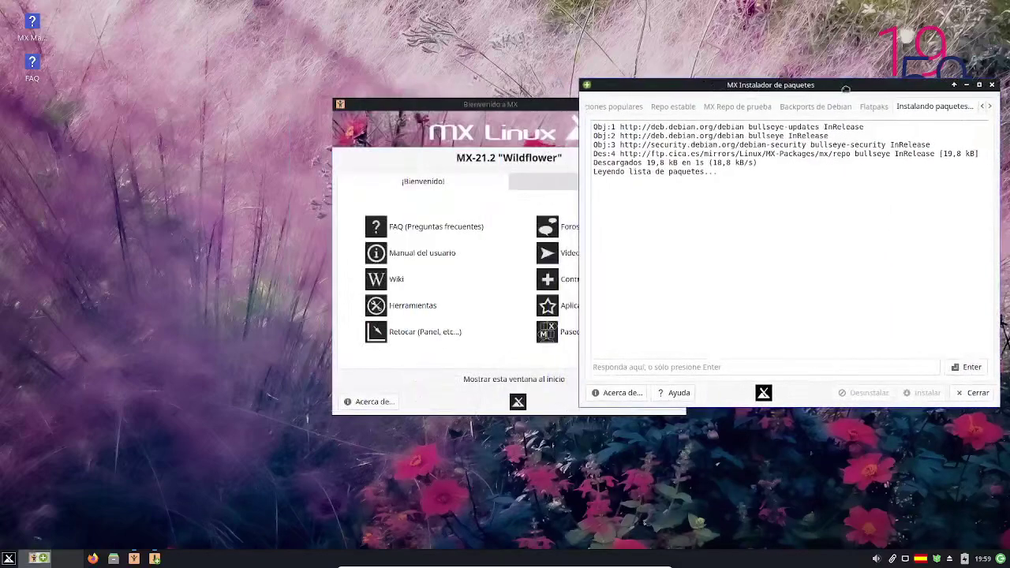
drag(517, 103, 385, 76)
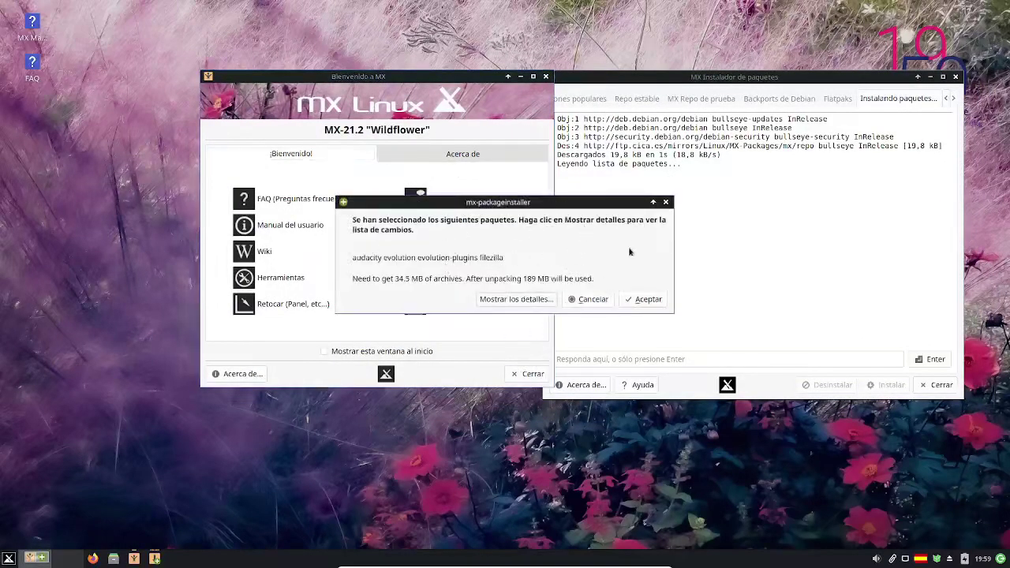
click(643, 299)
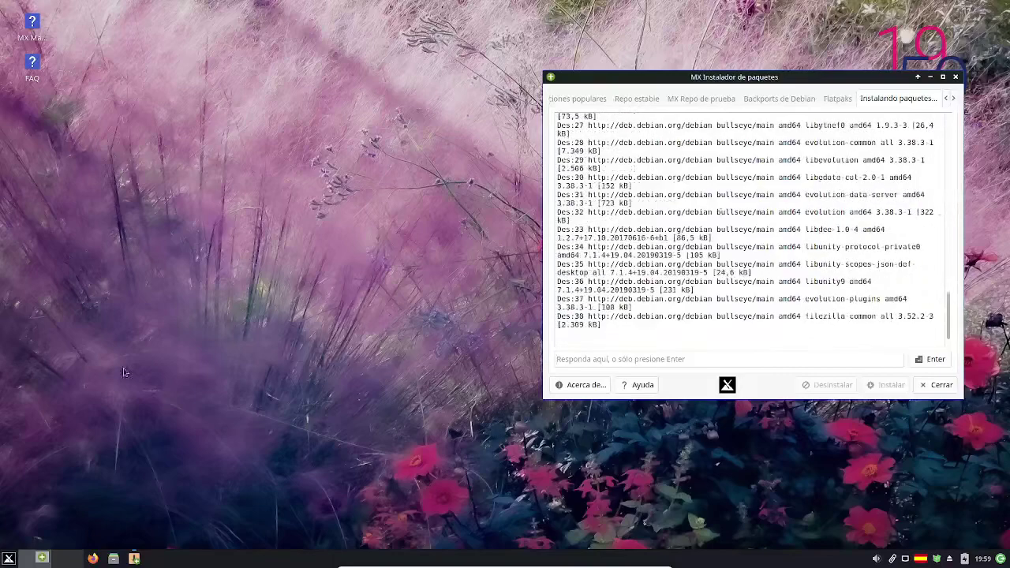
- Minimize, restore and maximize the package installer window while packages unpack
click(10, 560)
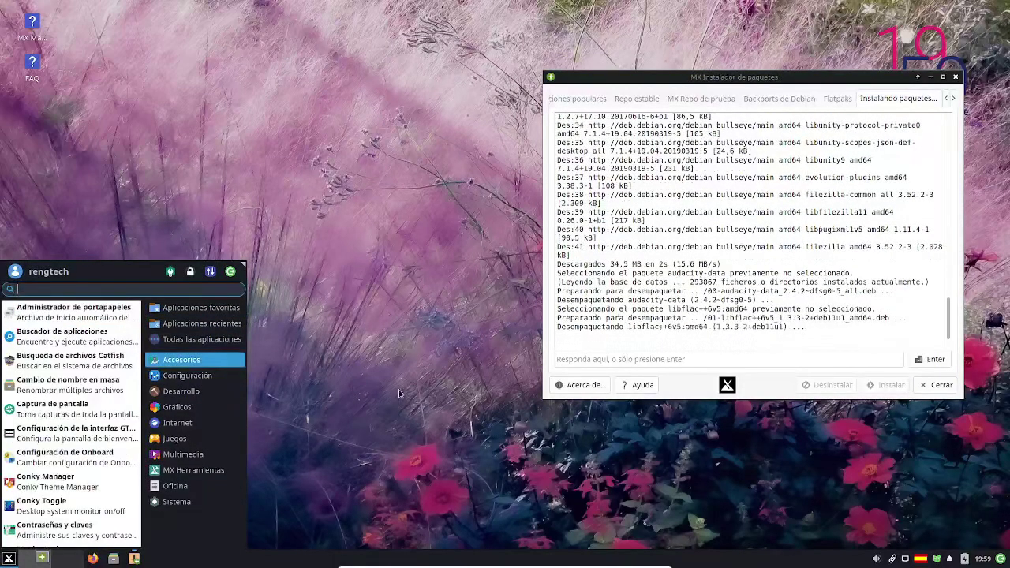
click(39, 560)
click(39, 560)
click(40, 560)
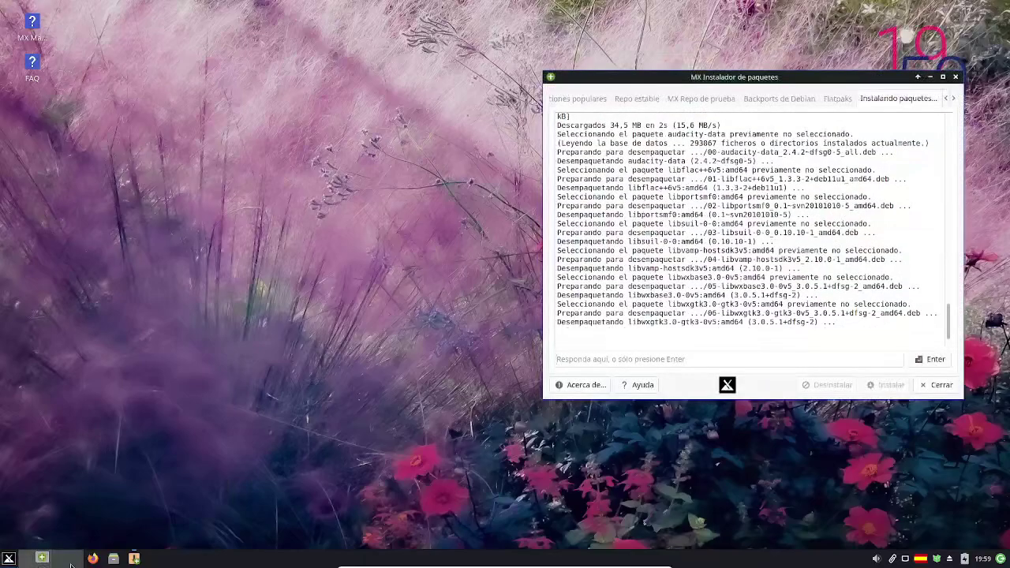
click(39, 560)
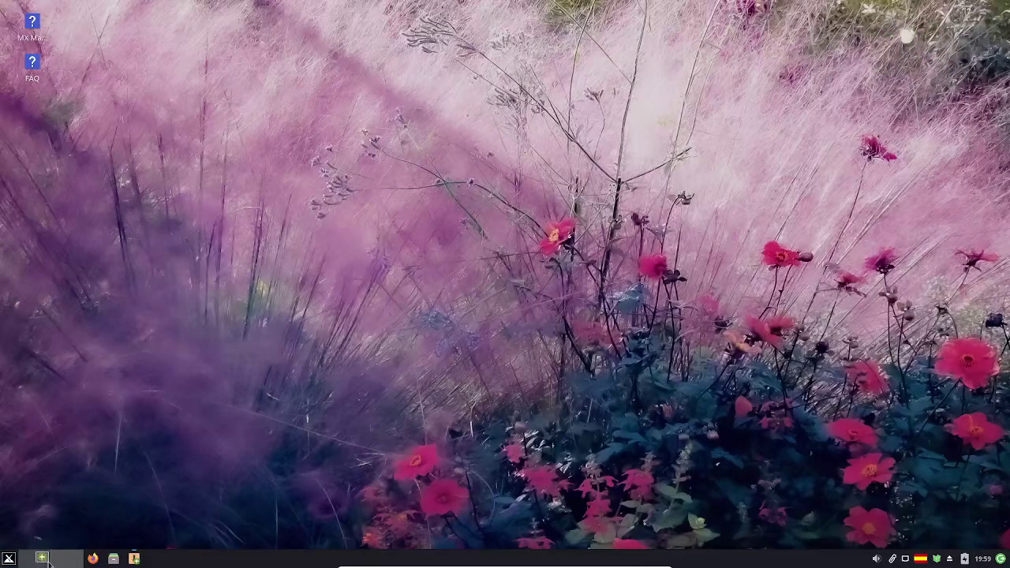
click(71, 563)
key(alt+F10)
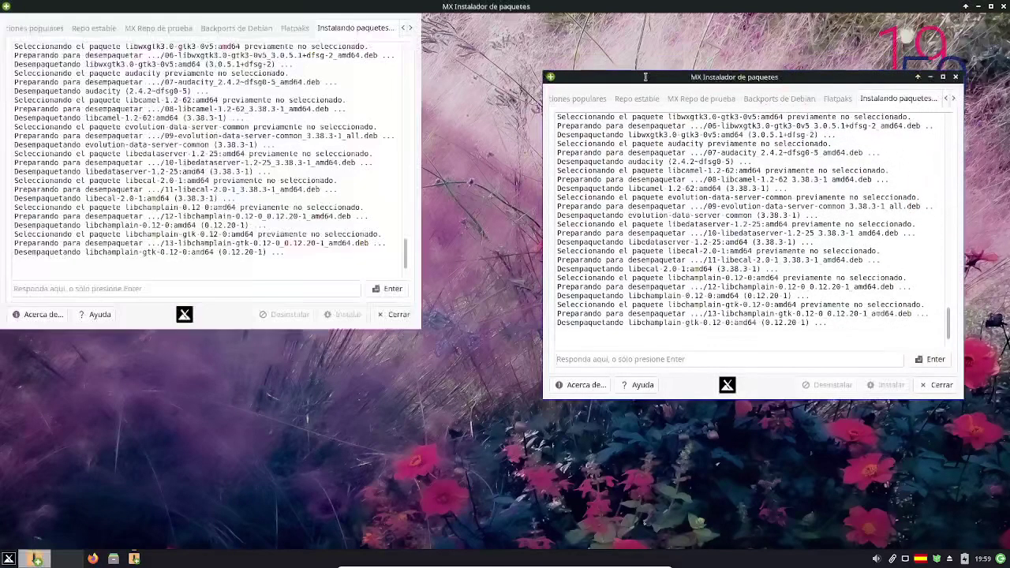
- Close Firefox's privacy notice tab, view the About Firefox version window, then quit Firefox
click(75, 563)
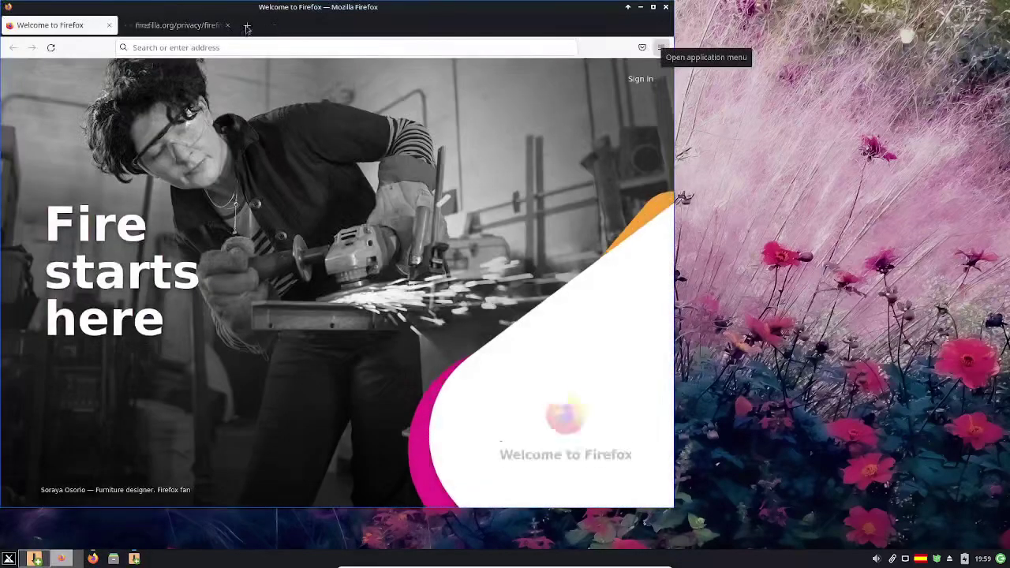
click(230, 26)
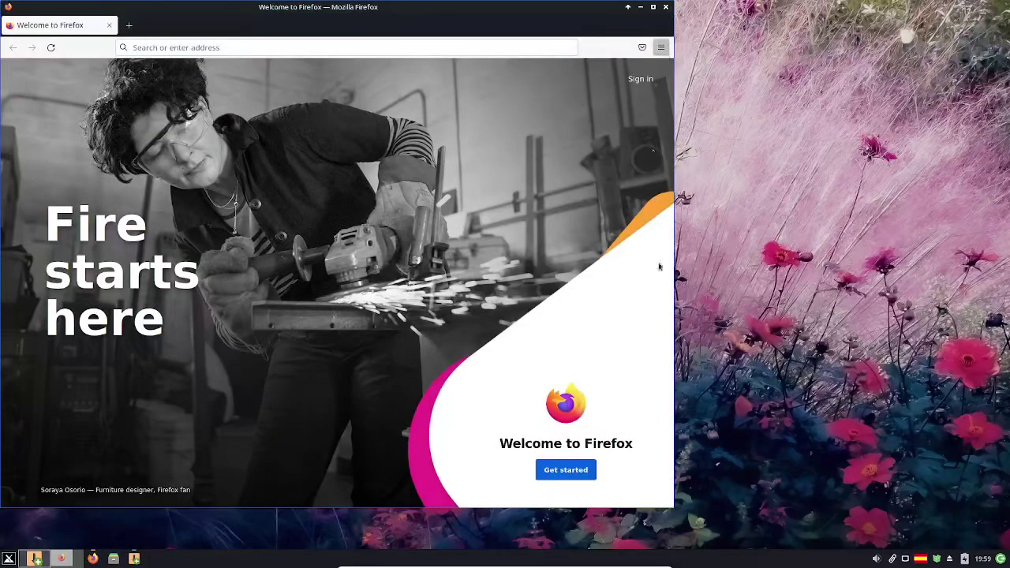
click(661, 47)
click(570, 368)
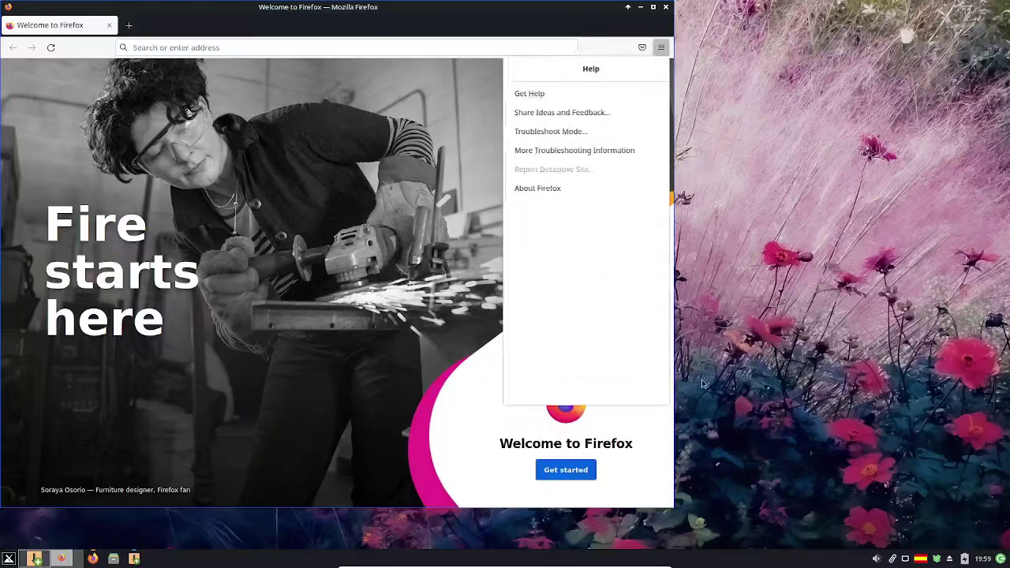
click(561, 190)
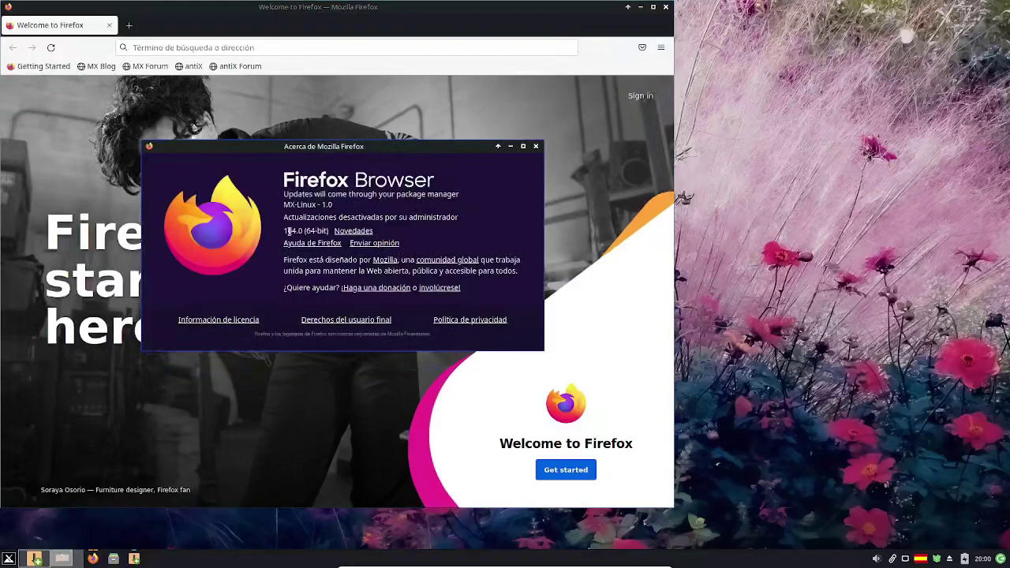
click(536, 145)
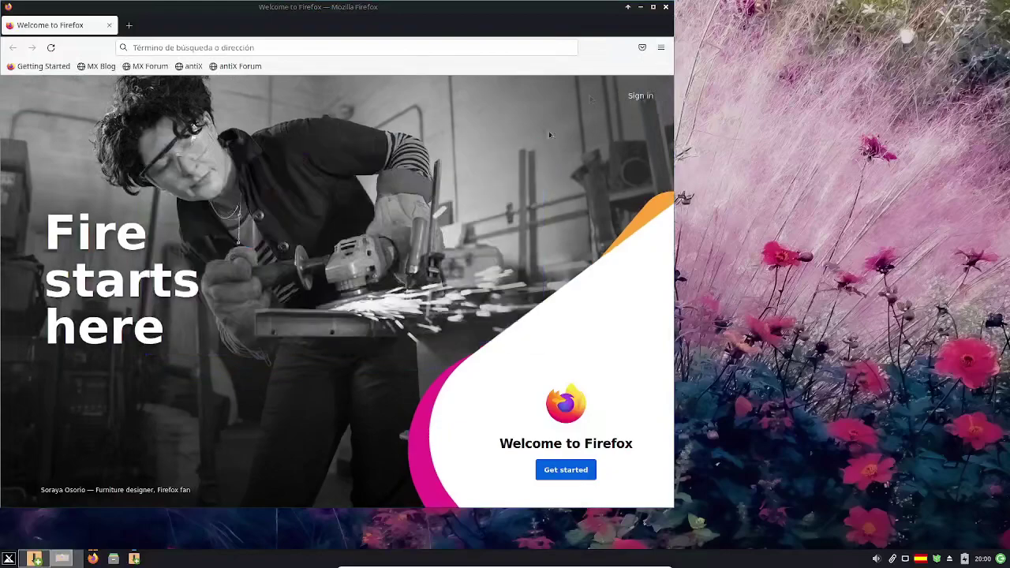
click(665, 6)
- Show Thunar's About dialog with version 4.16.8, then close it
click(113, 558)
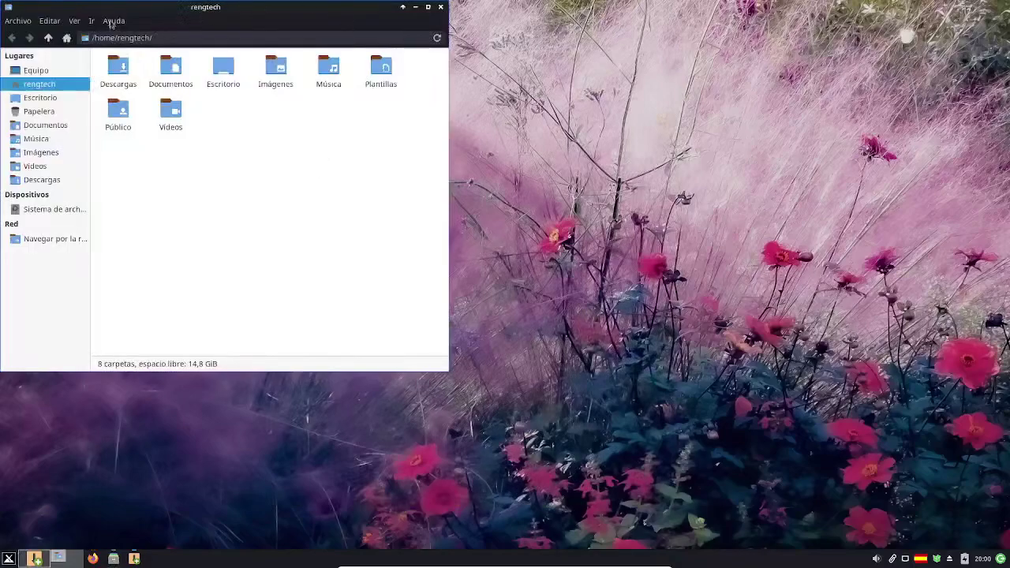
click(112, 20)
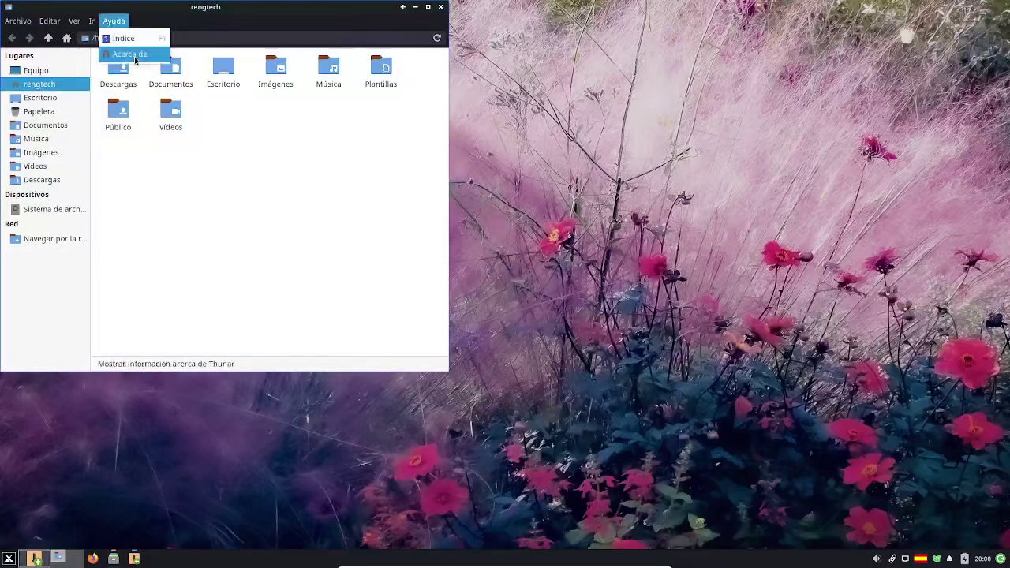
click(131, 55)
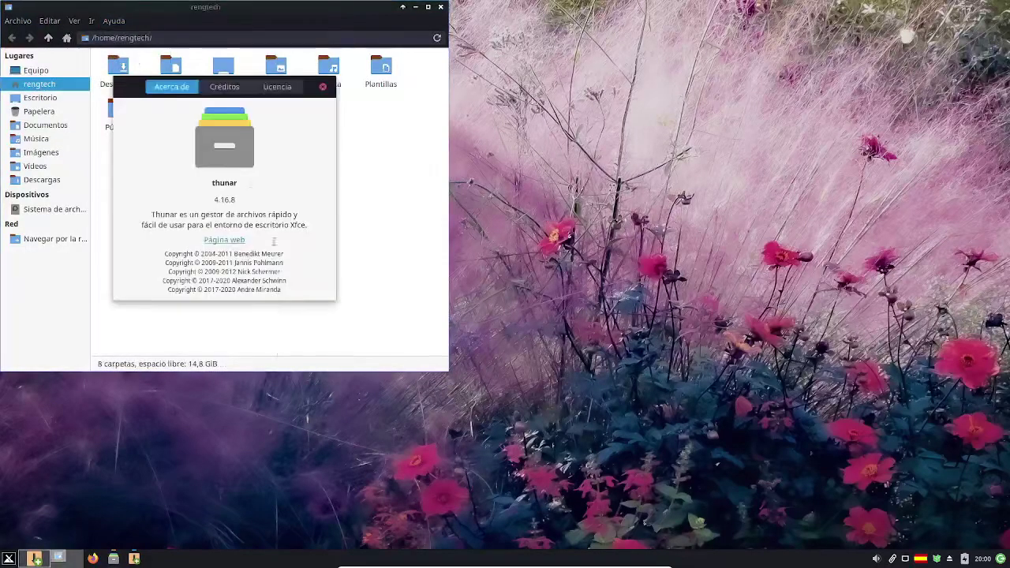
click(323, 86)
- Look inside the empty Documentos and Imágenes folders, then close Thunar
double_click(177, 67)
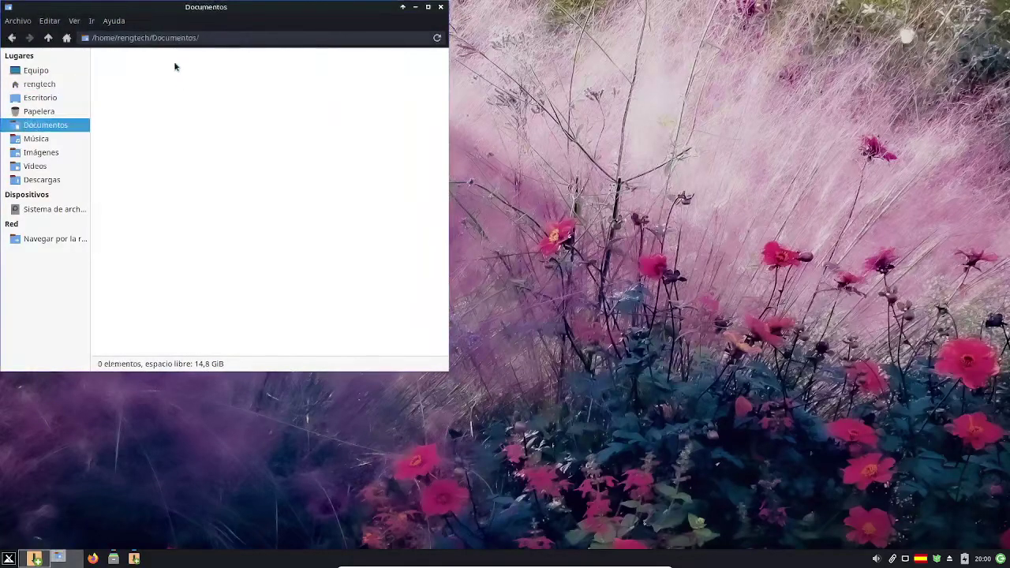
click(77, 83)
click(63, 156)
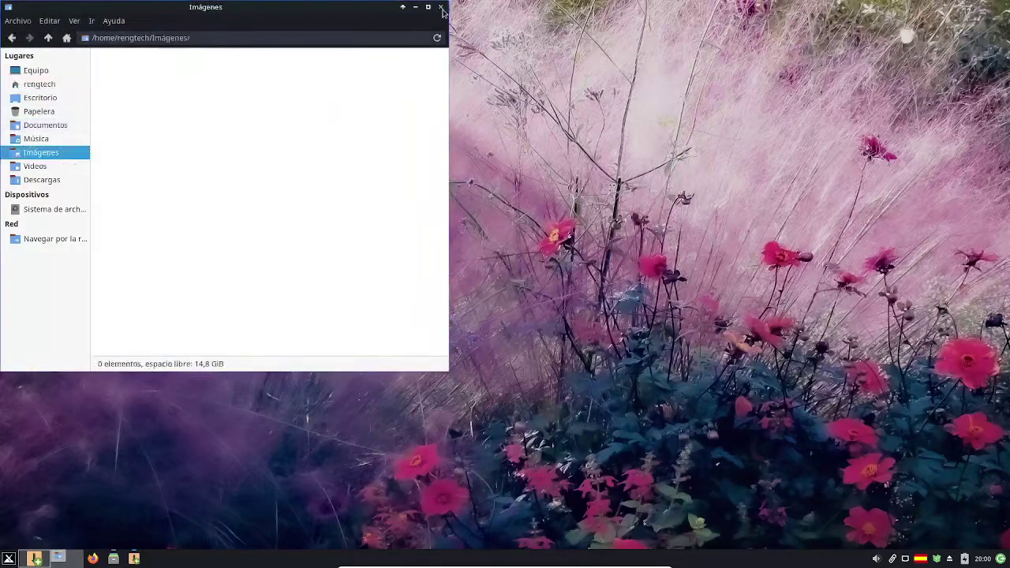
click(440, 7)
mouse_move(137, 558)
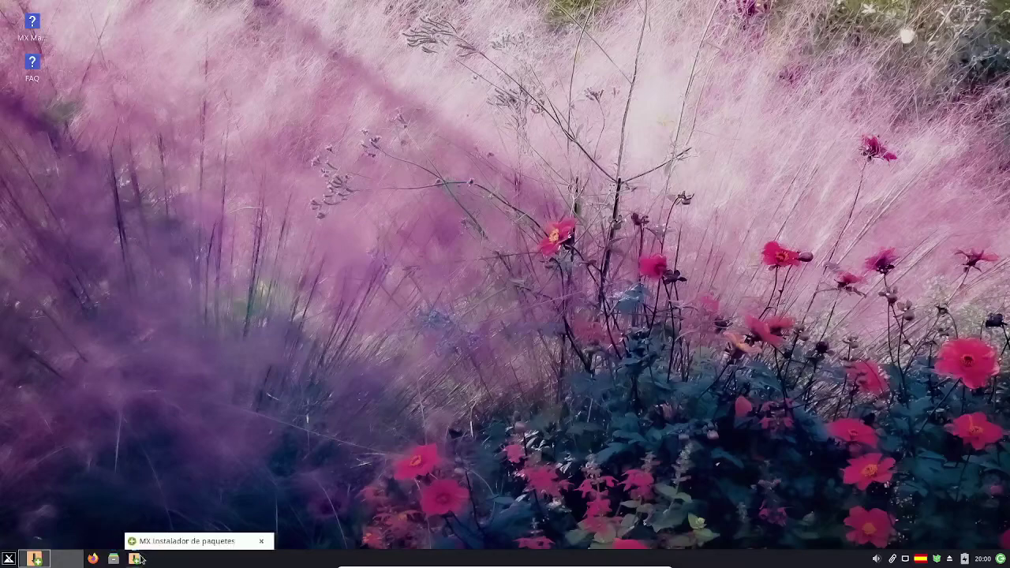
click(52, 558)
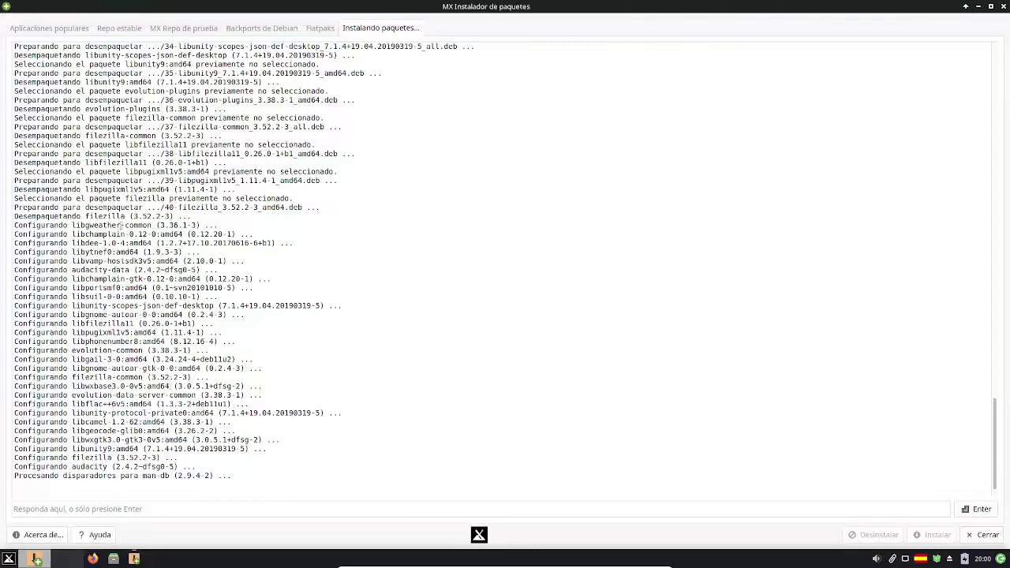
drag(116, 208, 215, 369)
click(235, 490)
click(73, 556)
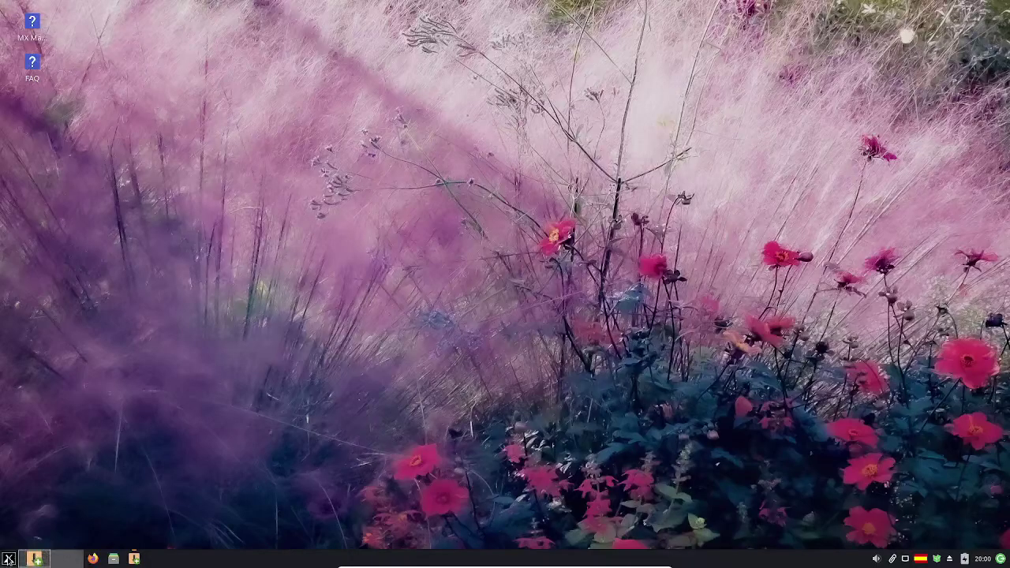
key(super)
- Lower the output volume to about 30% with the tray volume slider
click(888, 524)
click(875, 558)
click(903, 499)
drag(903, 501, 912, 501)
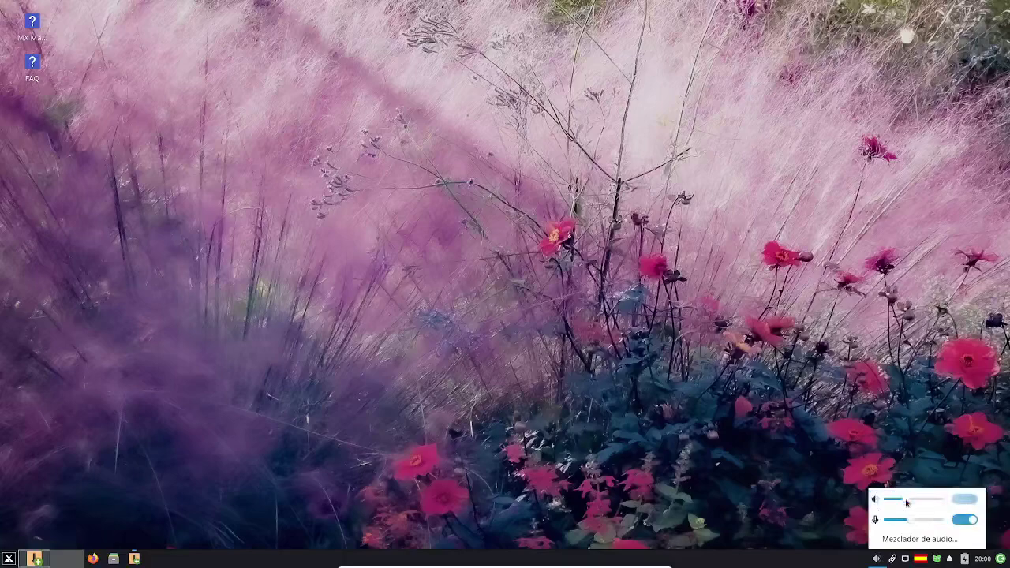
click(893, 562)
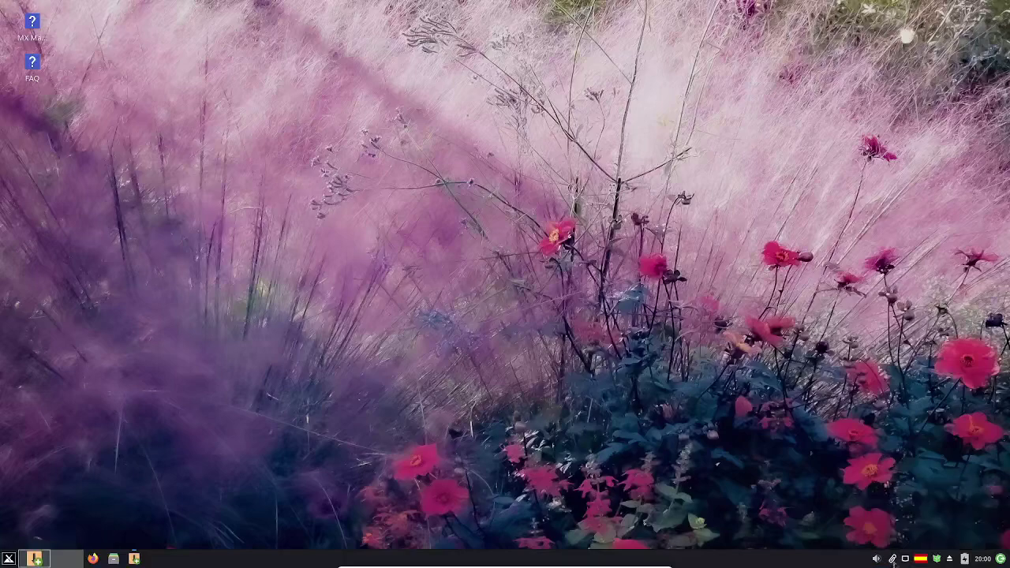
- Inspect the Clipman clipboard history, the wired network connection and the updater tray icon
click(893, 560)
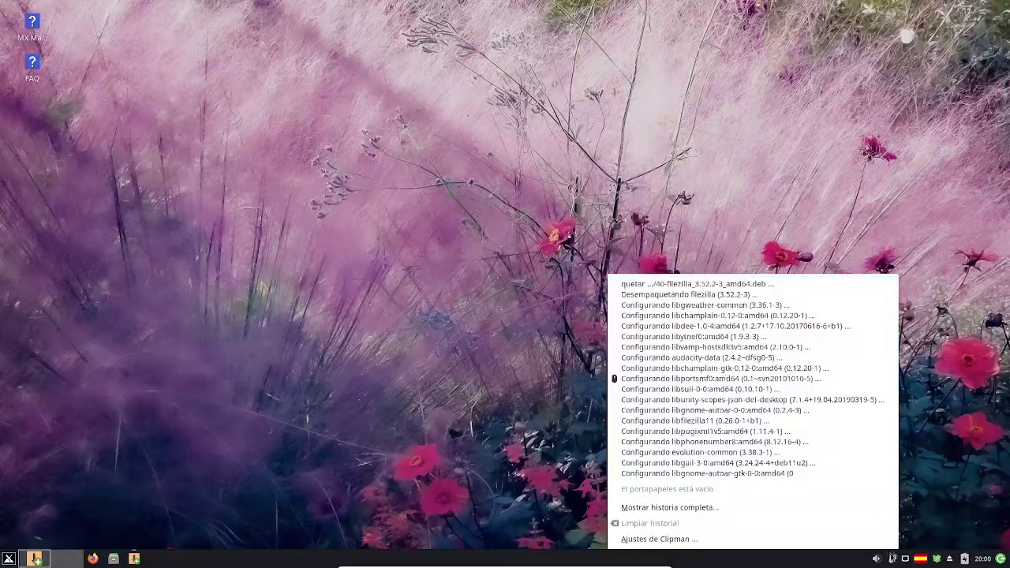
click(908, 561)
click(909, 561)
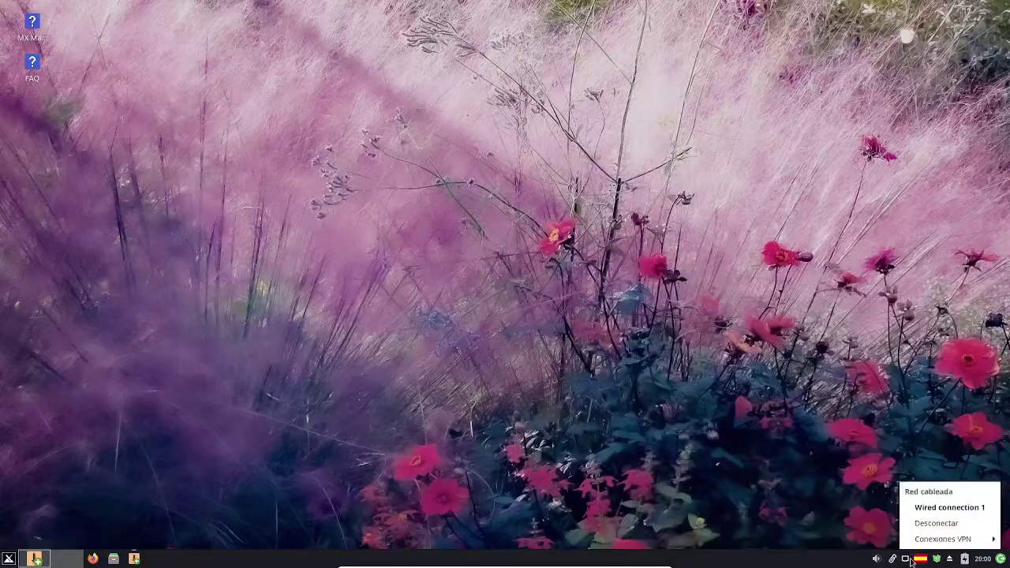
click(922, 563)
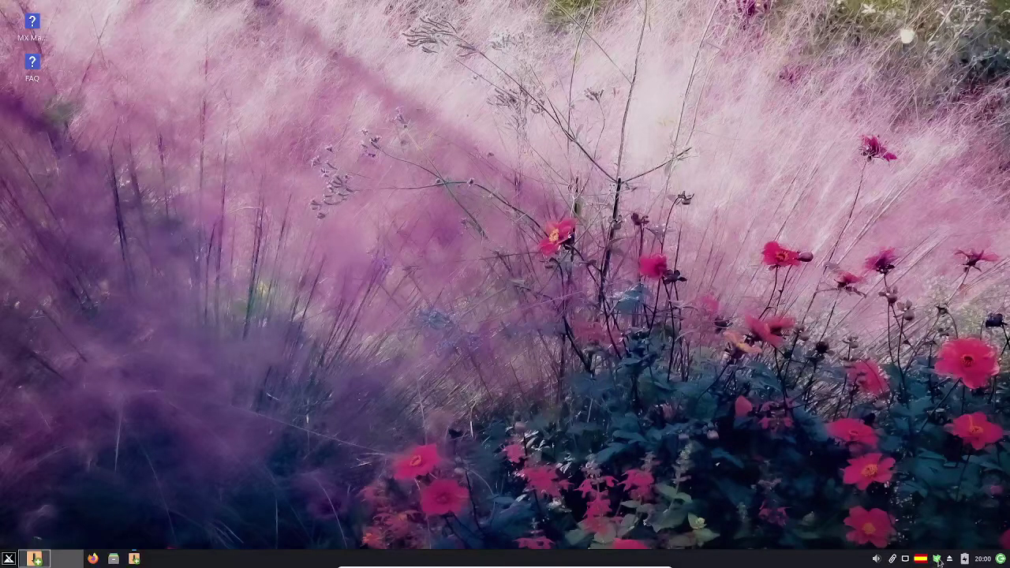
mouse_move(938, 562)
- Restore the installer, dismiss the MX Actualizador full-upgrade preview, then minimize the installer
click(56, 558)
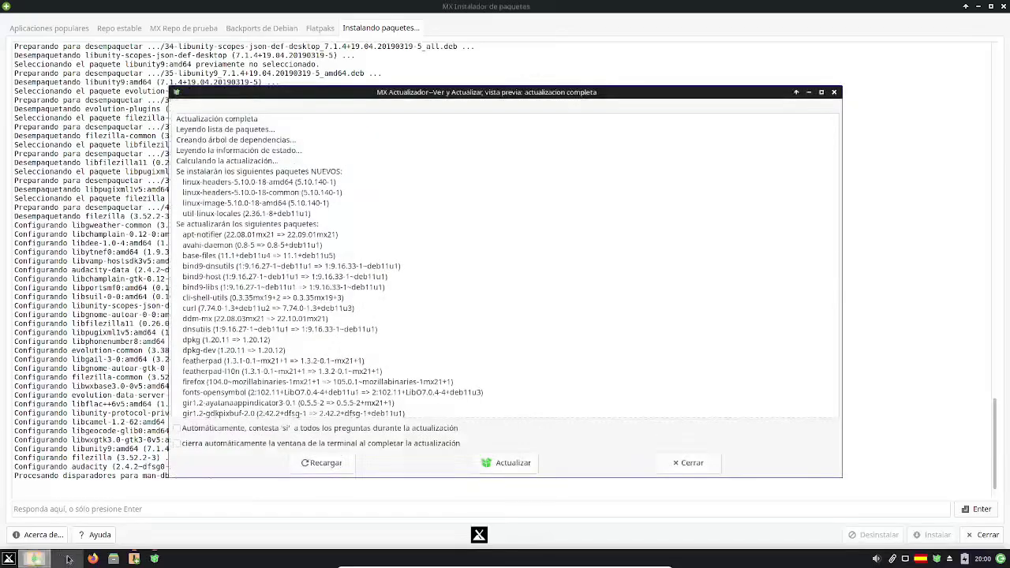
click(115, 323)
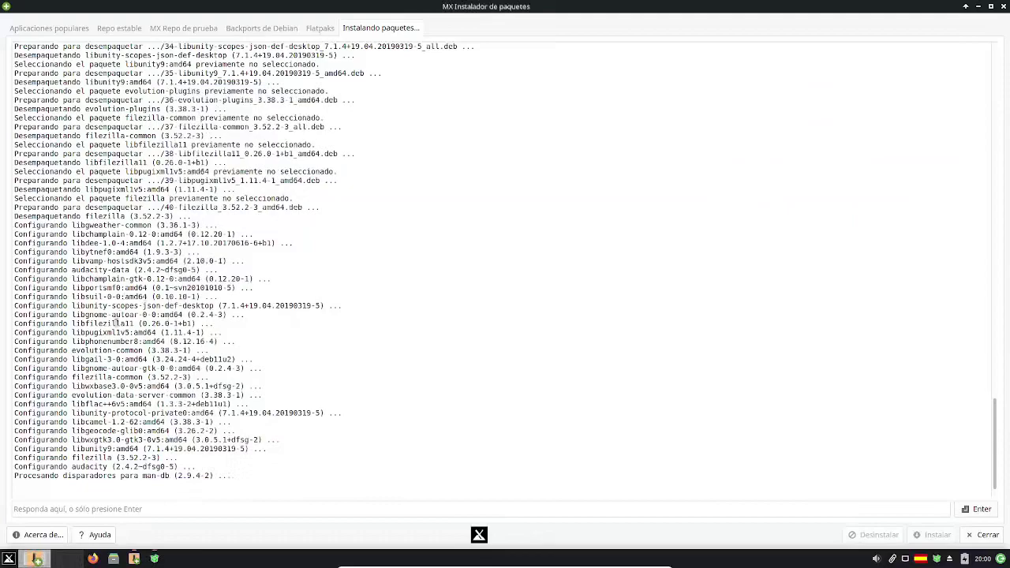
click(38, 561)
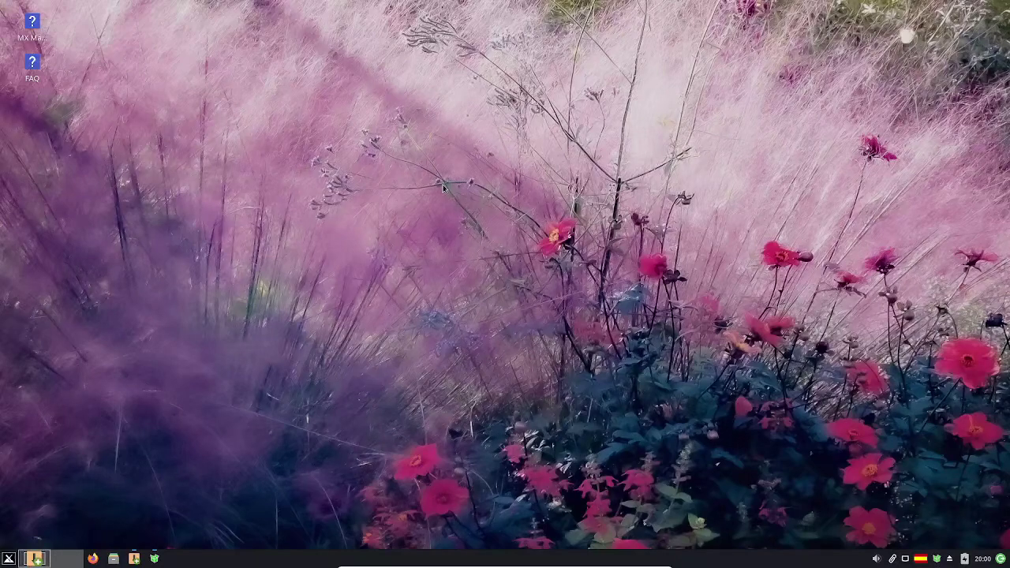
click(965, 564)
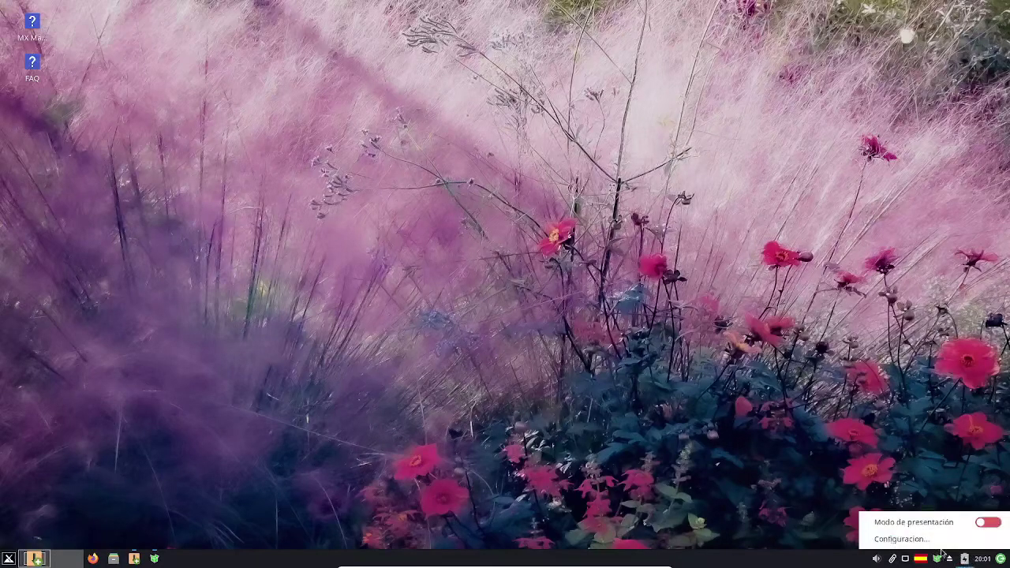
click(901, 539)
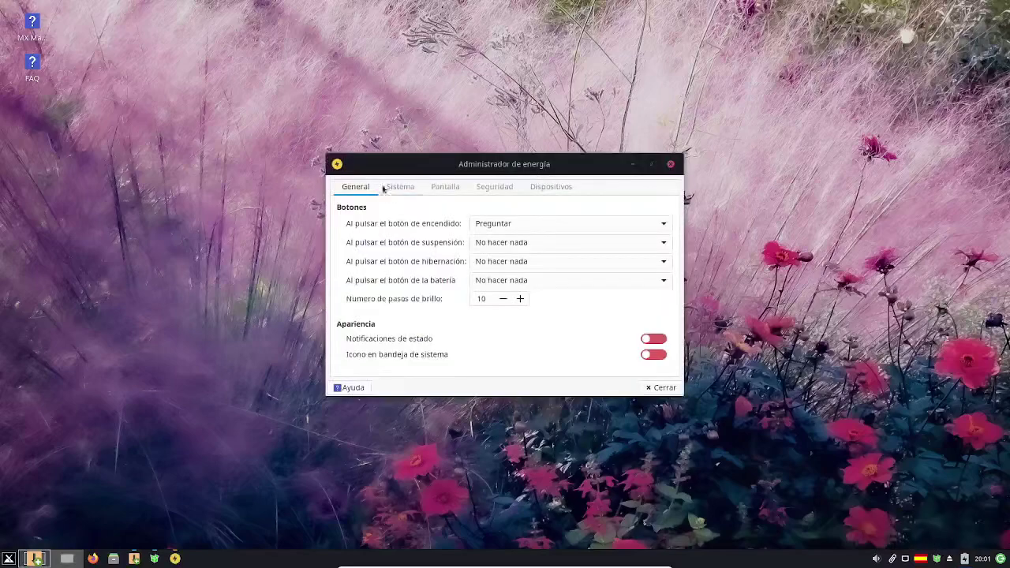
click(400, 187)
click(445, 187)
click(494, 187)
click(561, 187)
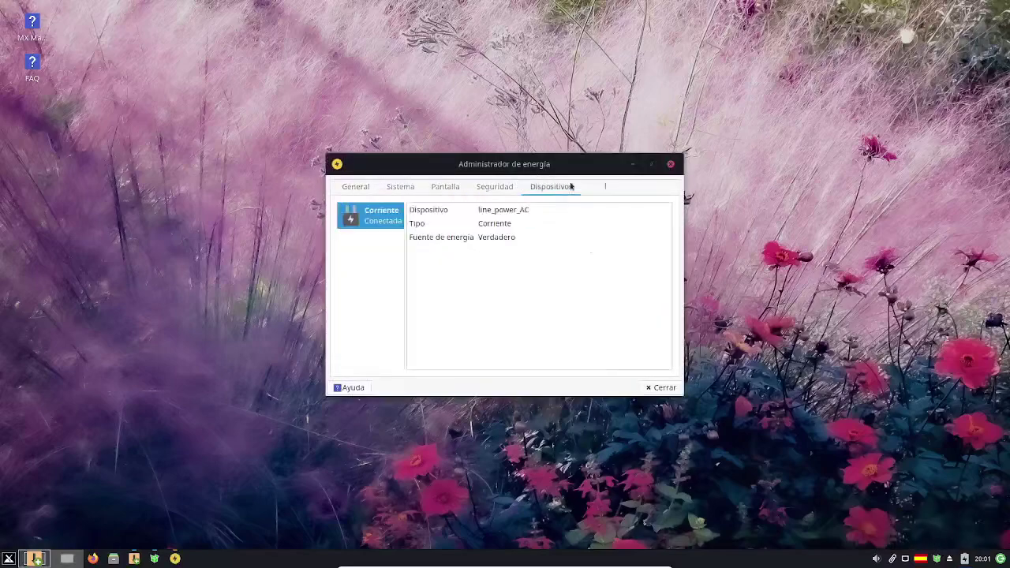
click(670, 164)
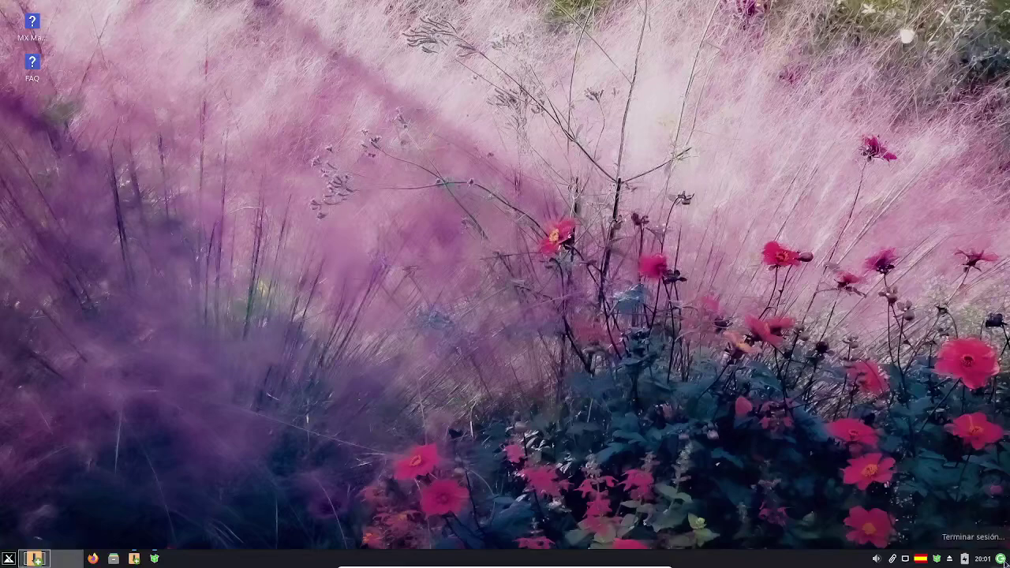
- Read the MX-21.2 'Wildflower' About MX Linux summary, close it, and list All Applications
click(9, 559)
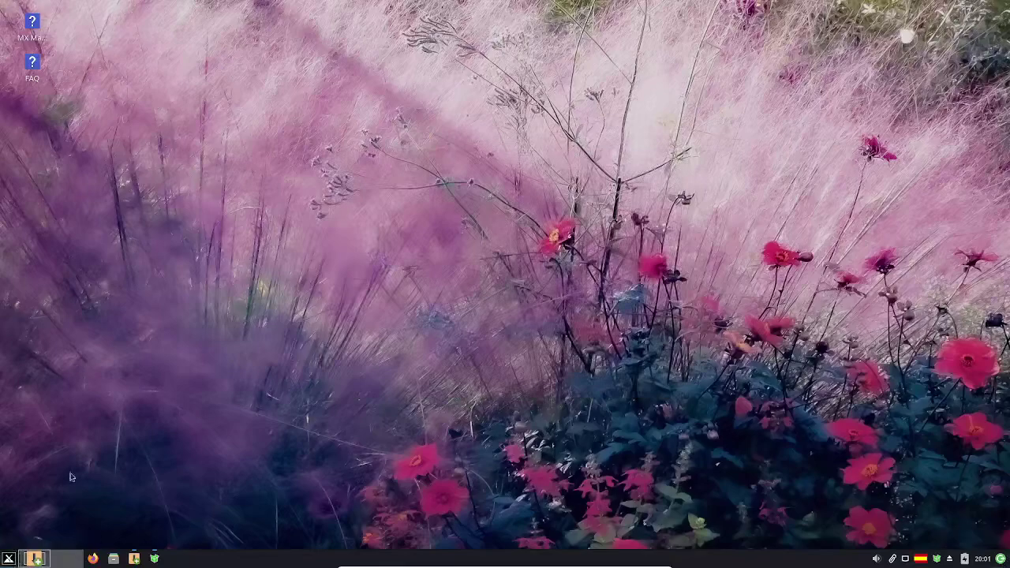
mouse_move(195, 344)
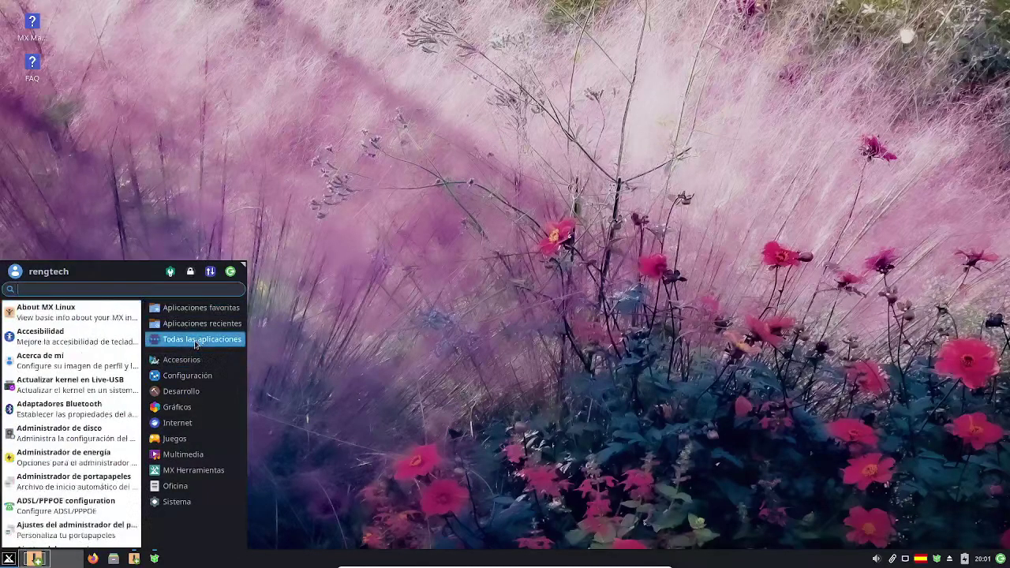
click(92, 319)
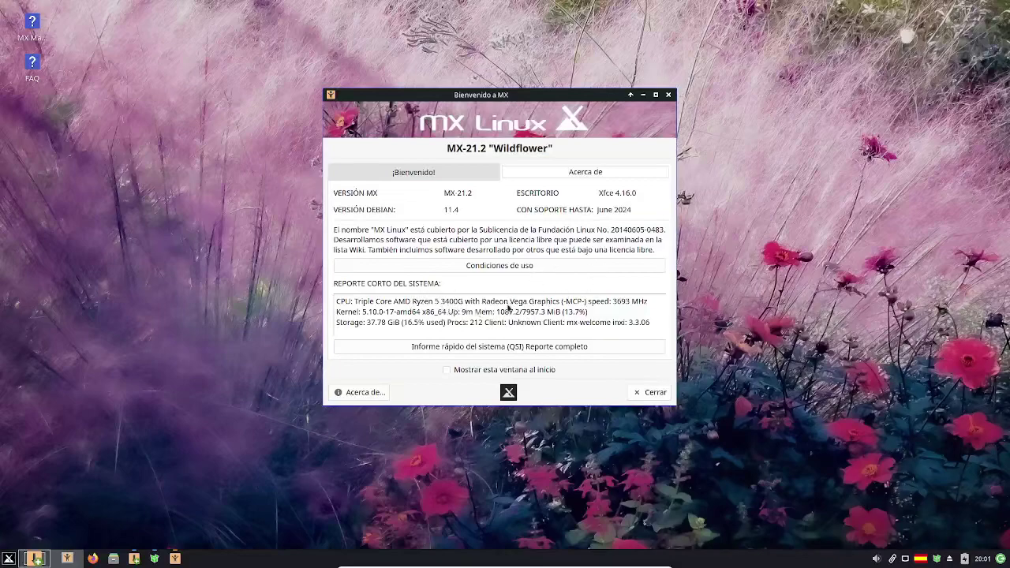
click(654, 392)
click(9, 558)
click(203, 360)
click(197, 340)
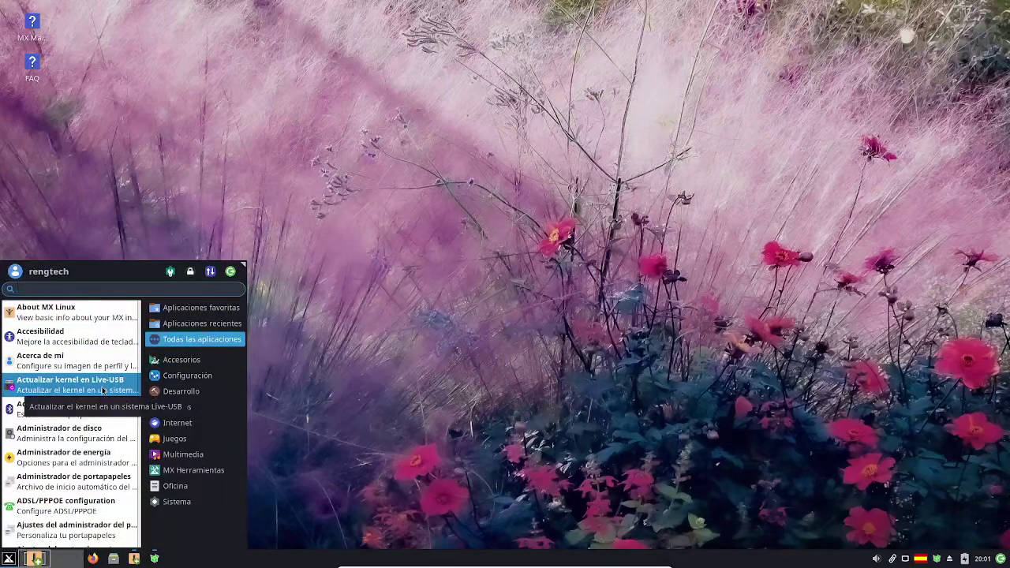
- Open Administrador de disco with the admin password, review sda1 (/) and sda3 (/home), then close it
scroll(103, 390, down, 1)
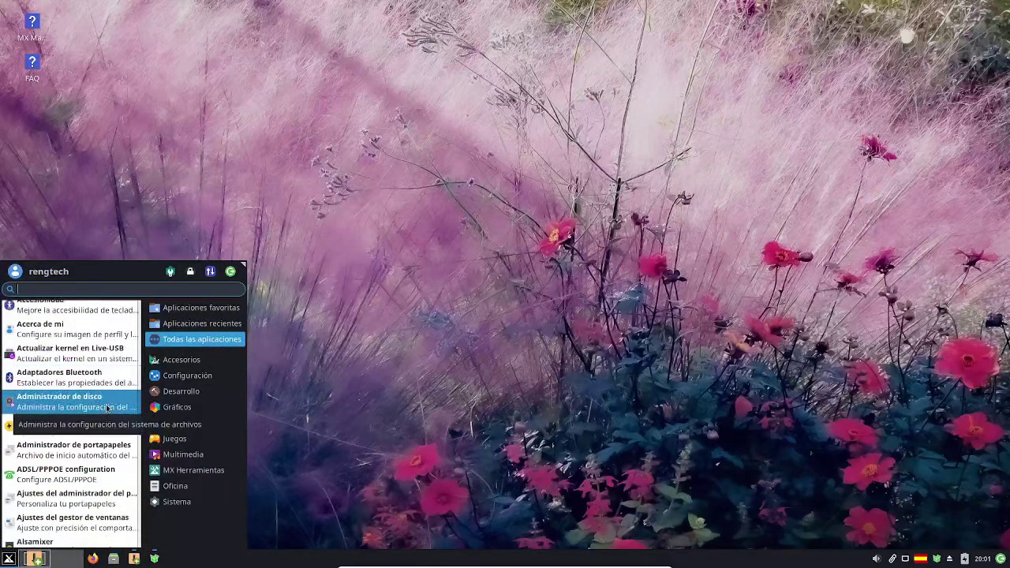
click(108, 409)
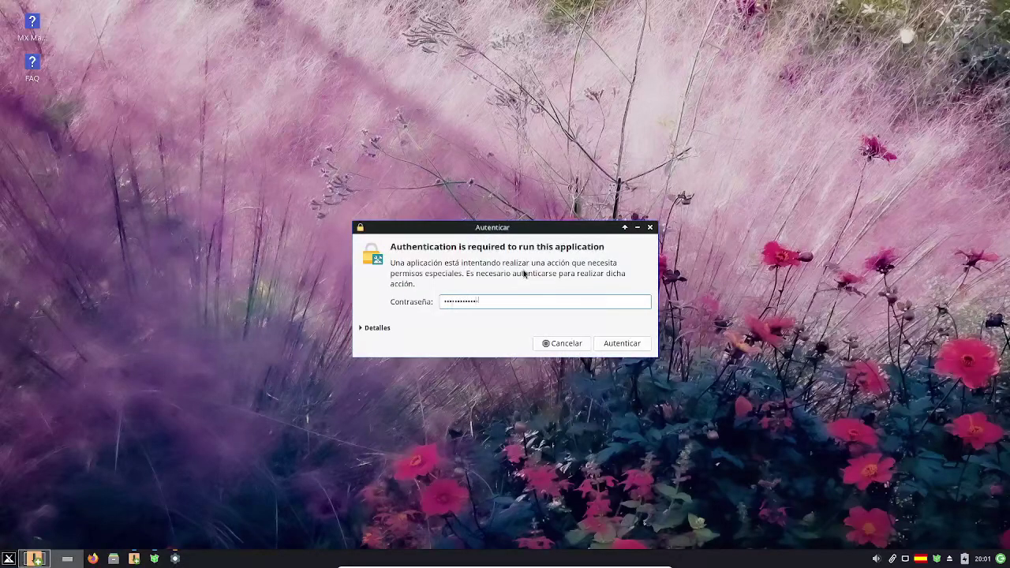
key(Return)
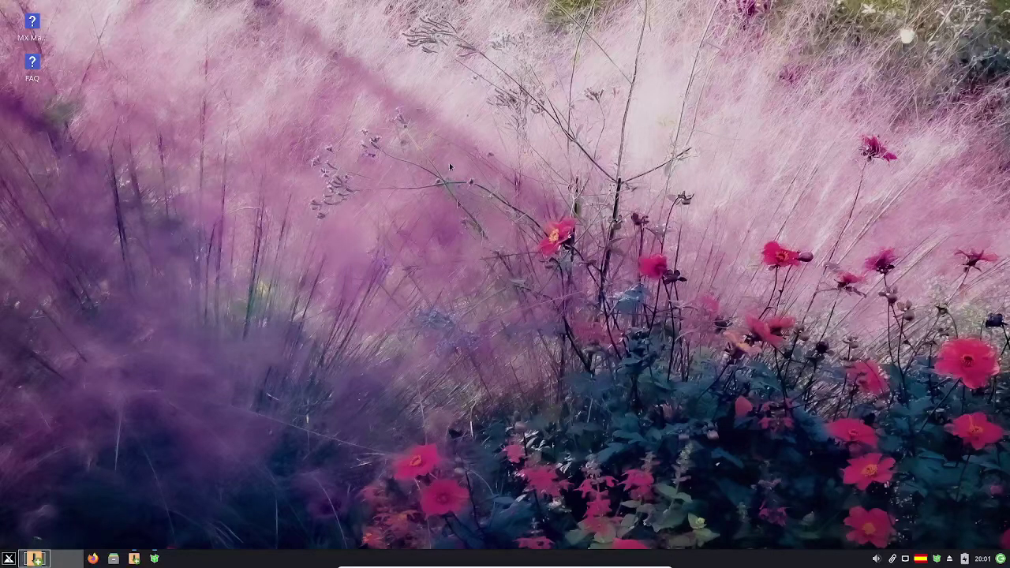
click(9, 558)
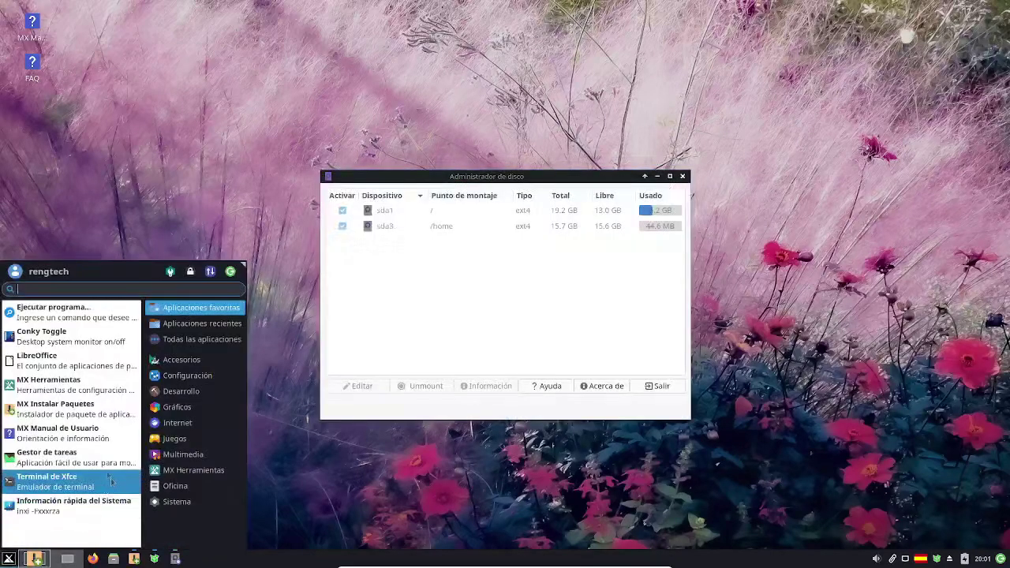
click(202, 340)
scroll(113, 385, down, 3)
scroll(113, 387, down, 10)
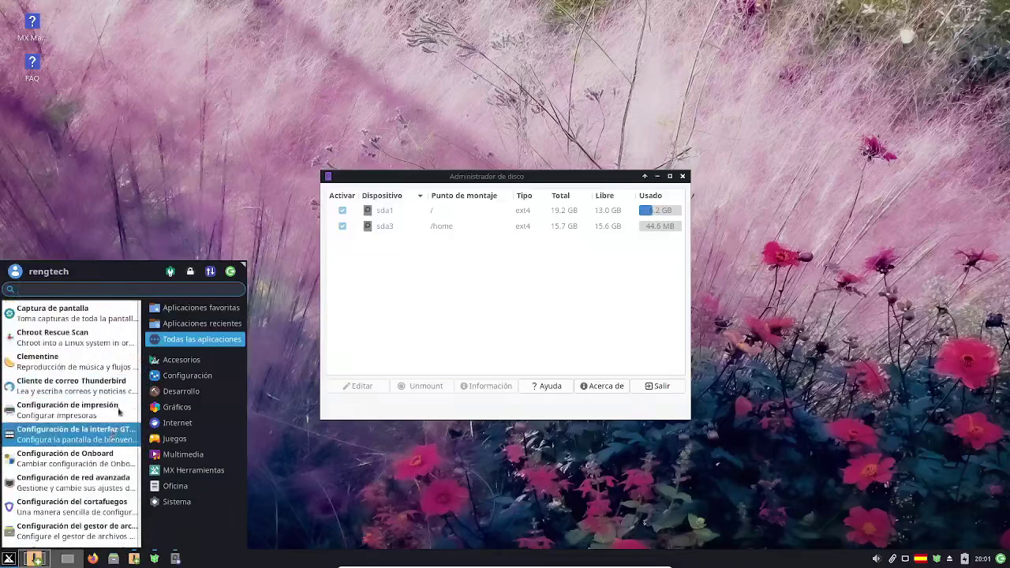
click(426, 284)
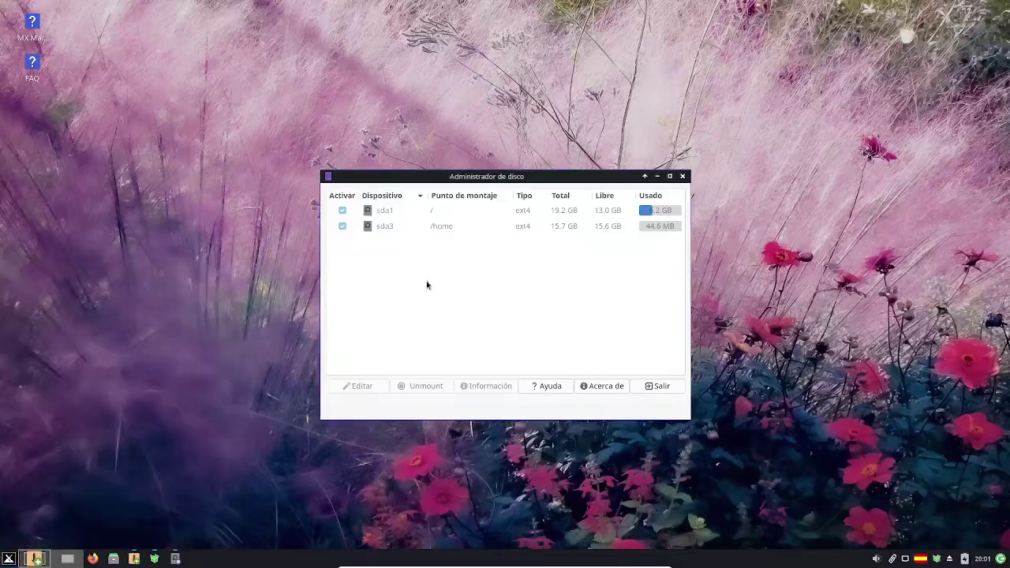
click(681, 177)
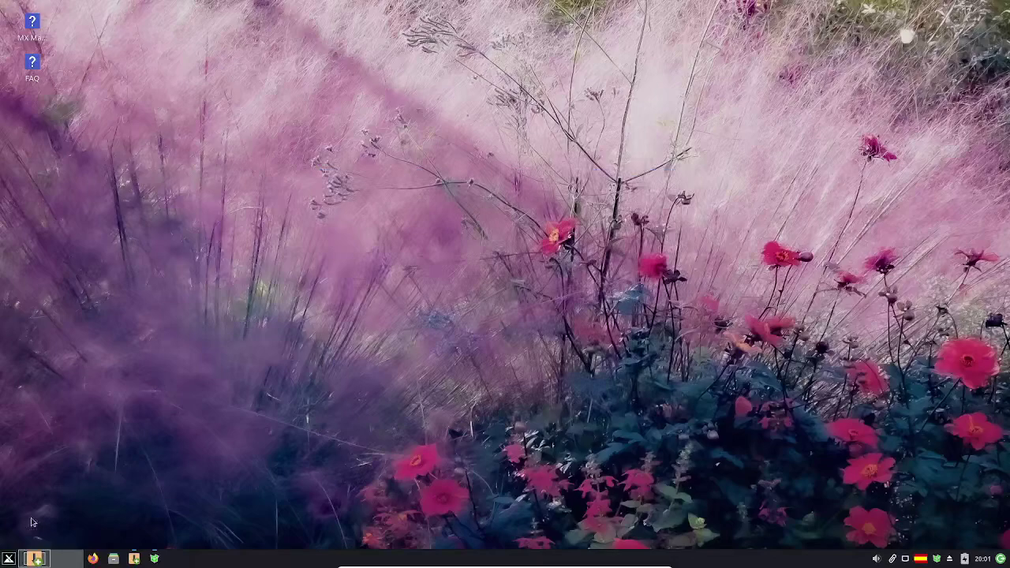
- Launch Clementine, glance at its library, file browser and playlists, then quit via Música > Salir
click(9, 559)
click(71, 383)
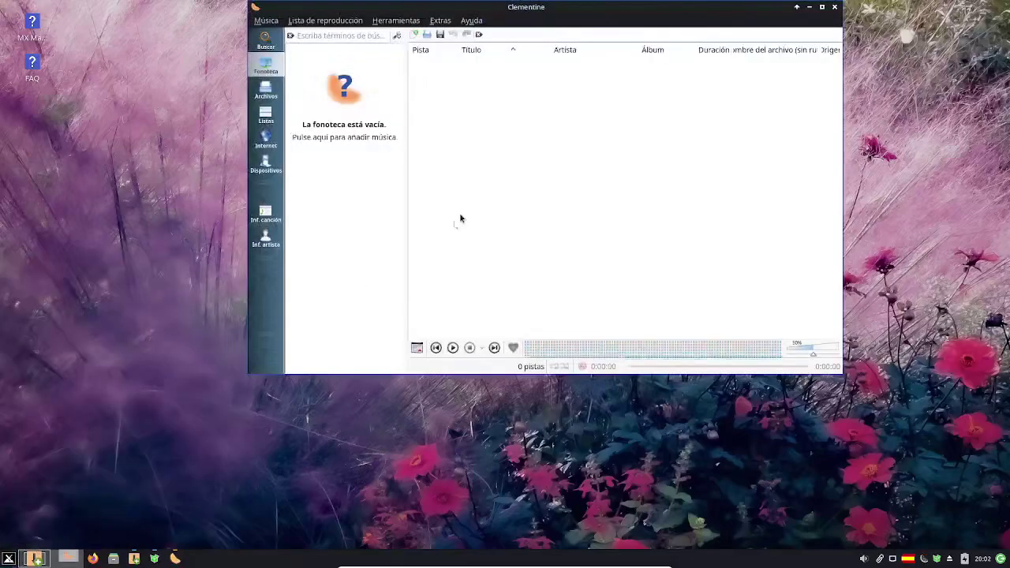
click(266, 89)
click(266, 114)
click(266, 67)
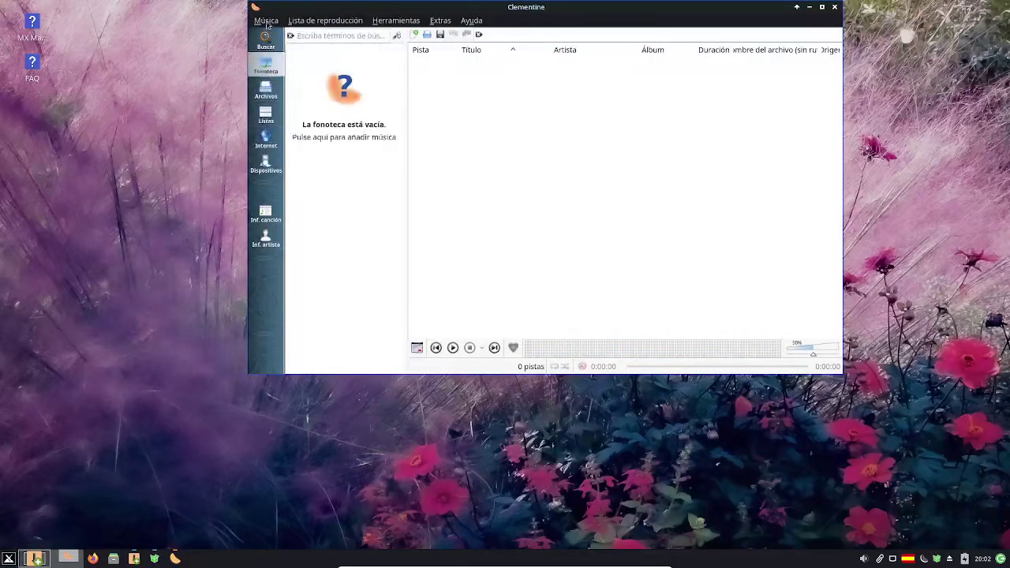
click(265, 21)
click(276, 182)
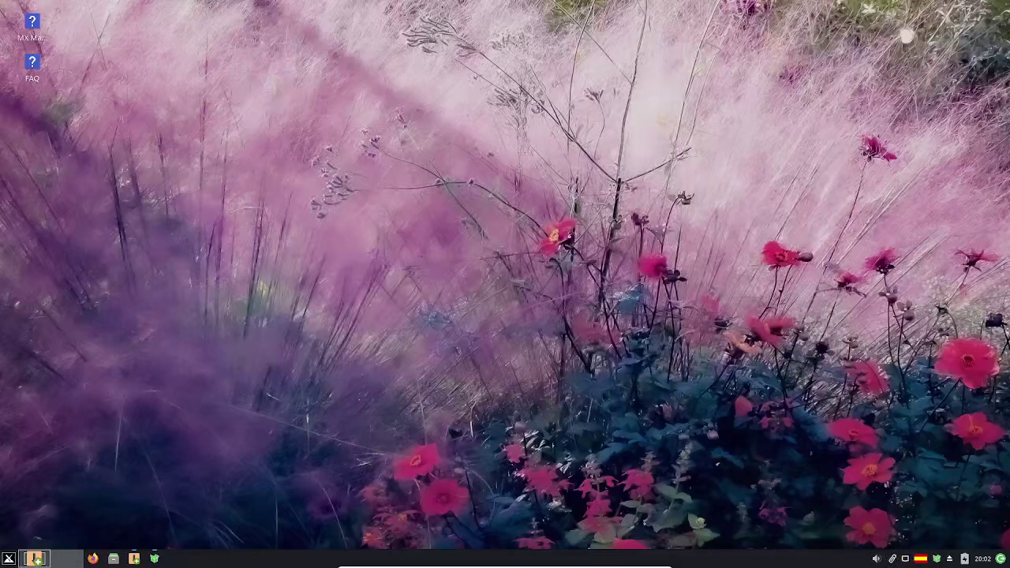
- Restore MX Instalador de paquetes from the taskbar, then shrink it to reveal the updater preview
click(8, 559)
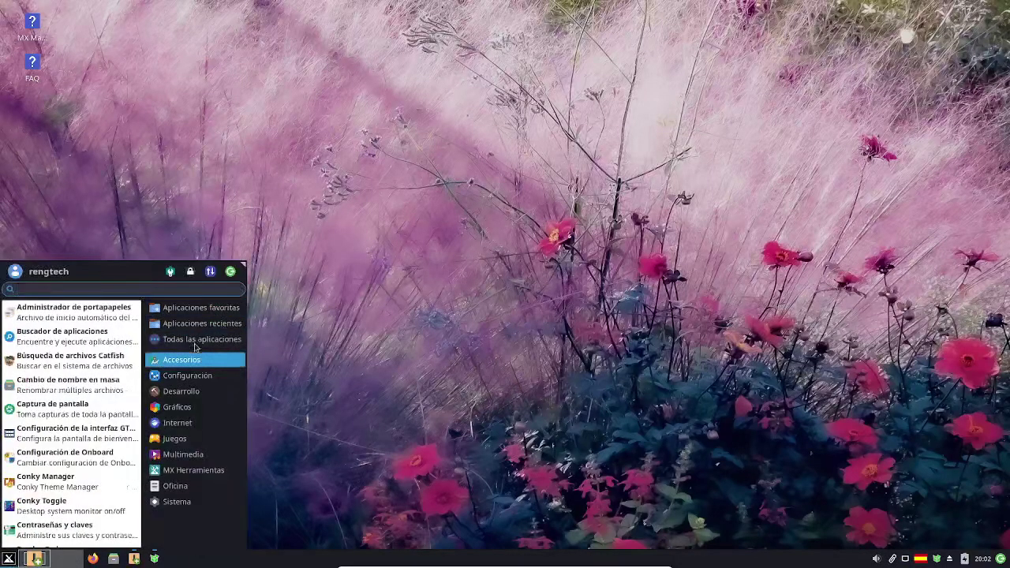
scroll(55, 424, down, 10)
scroll(63, 430, up, 3)
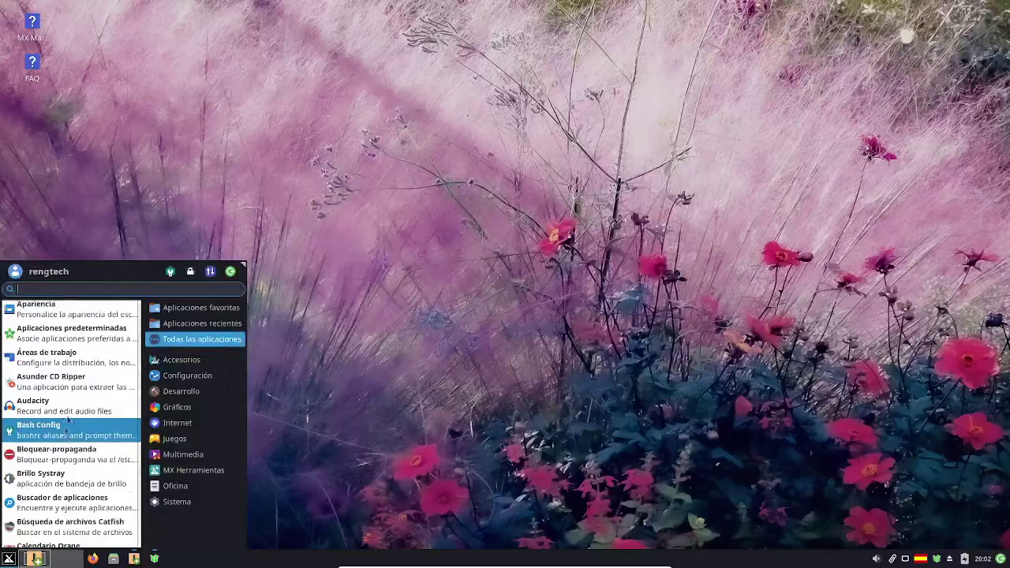
click(69, 411)
click(35, 559)
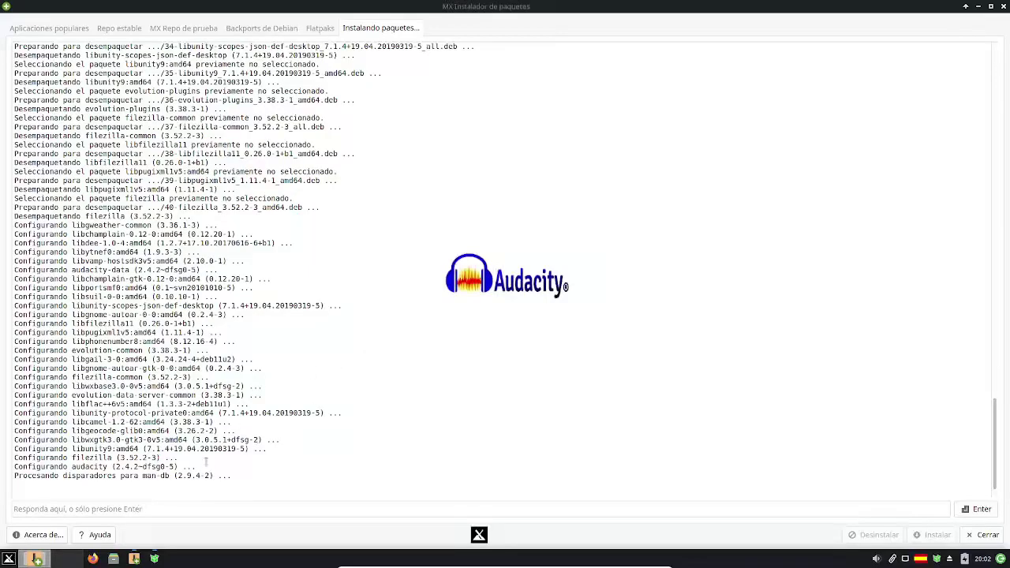
click(38, 559)
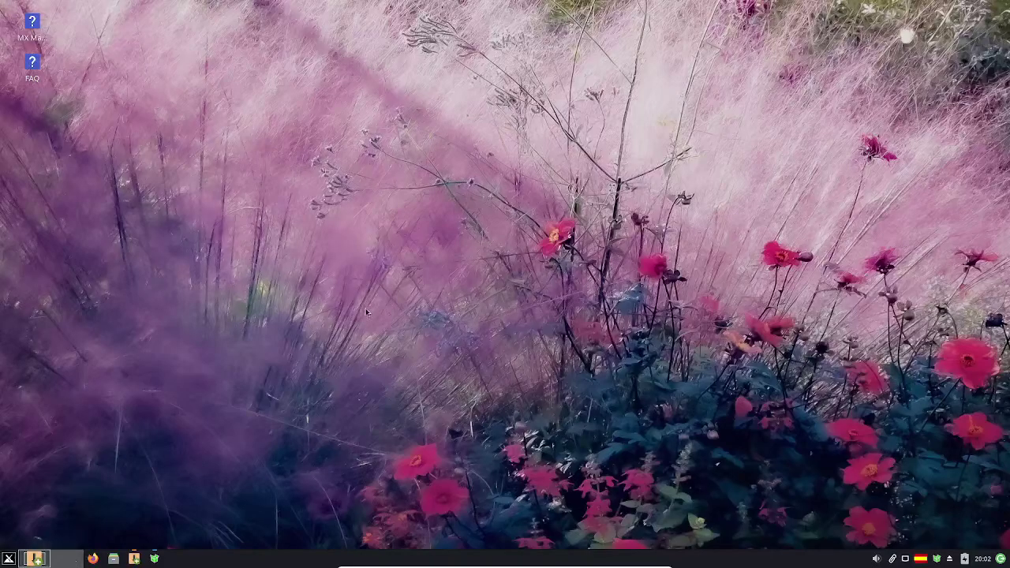
click(35, 558)
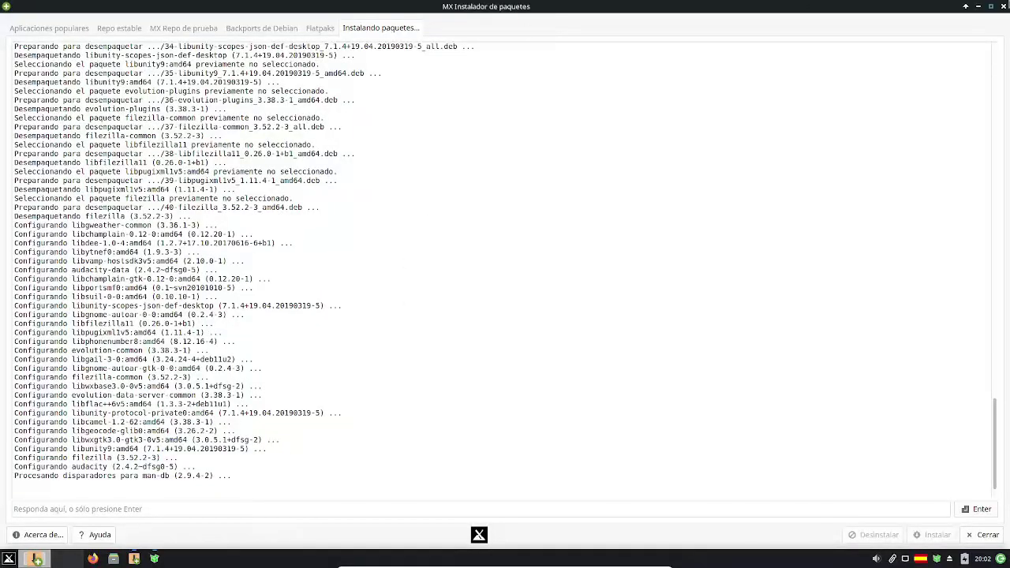
click(992, 7)
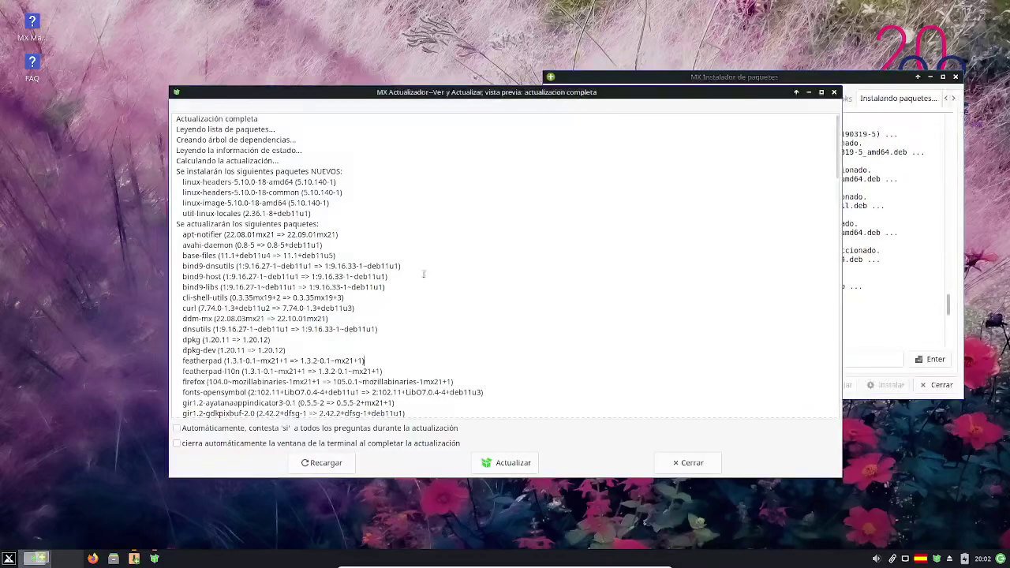
- Dismiss Audacity's welcome dialog and quit Audacity via Archivo > Salir
scroll(424, 273, down, 1)
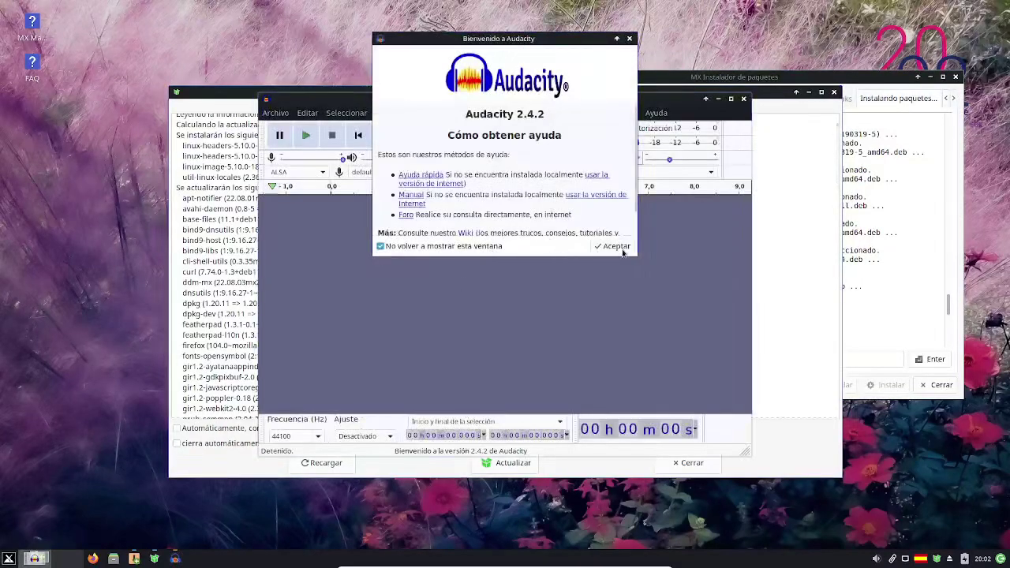
click(620, 247)
click(278, 114)
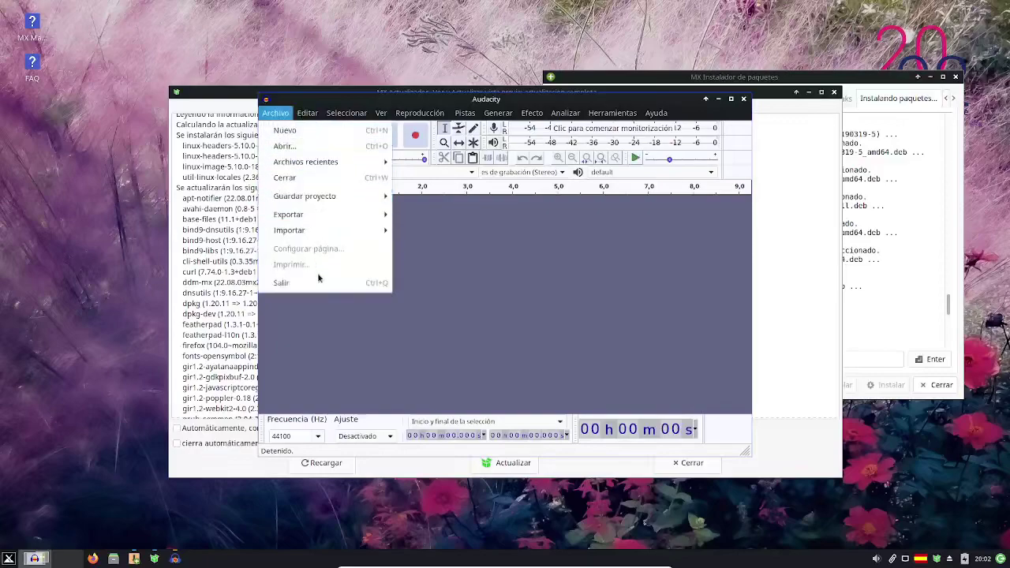
click(318, 282)
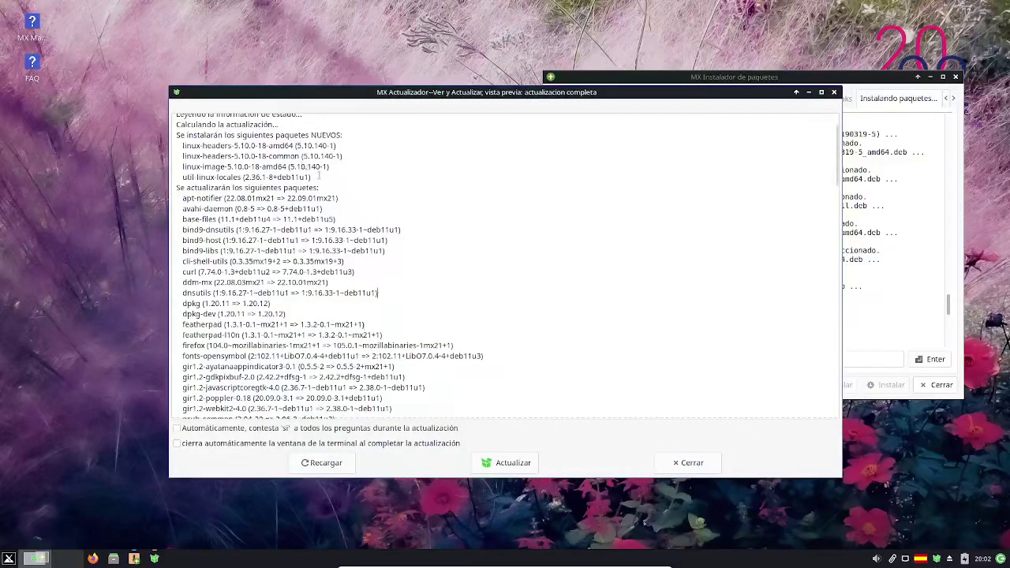
- Scroll the upgrade list, acknowledge the Hecho completion notice, and close the package installer
scroll(319, 176, up, 1)
scroll(302, 258, down, 5)
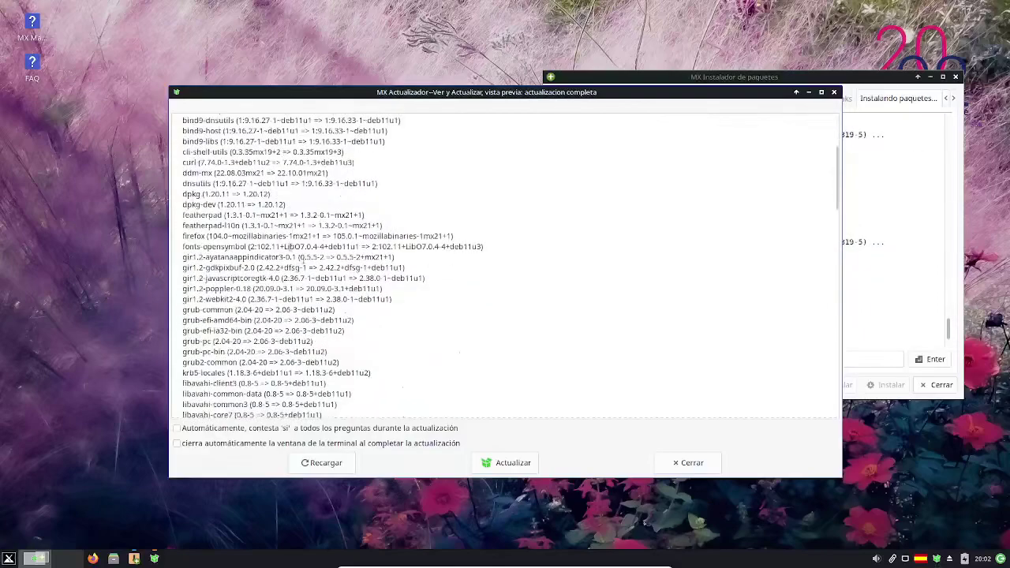
scroll(259, 253, down, 3)
scroll(298, 290, up, 1)
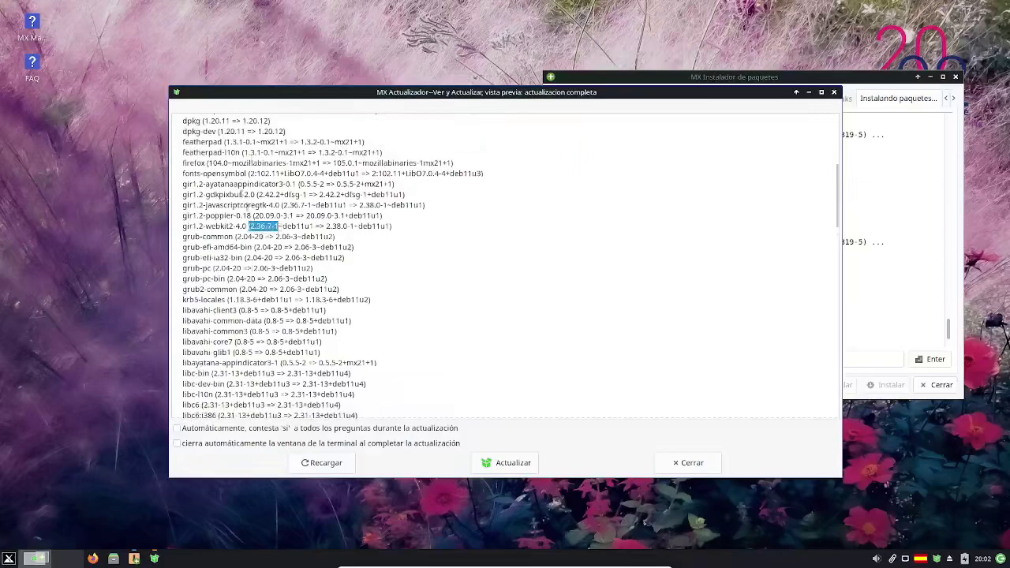
drag(237, 236, 302, 237)
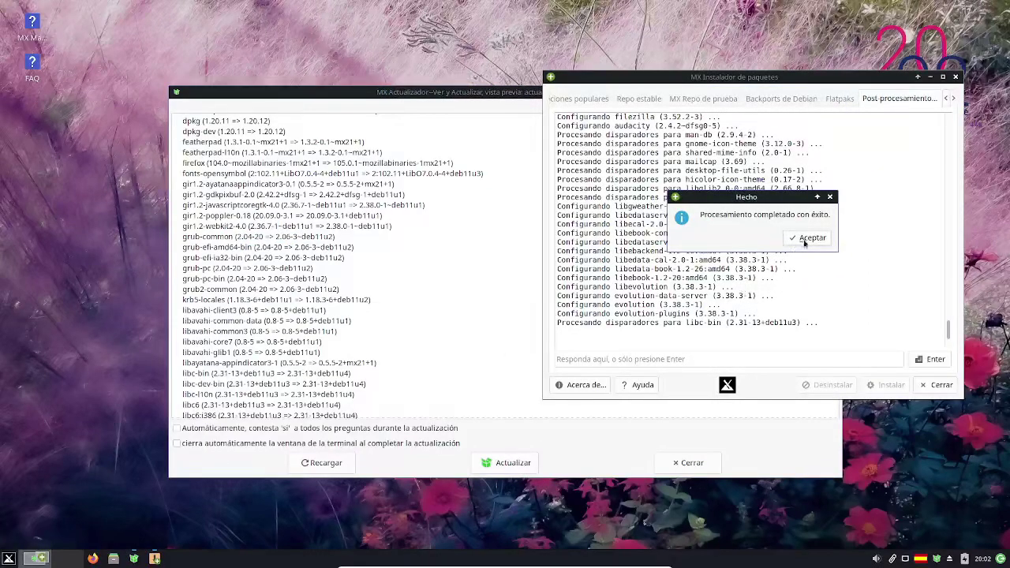
click(808, 237)
click(957, 77)
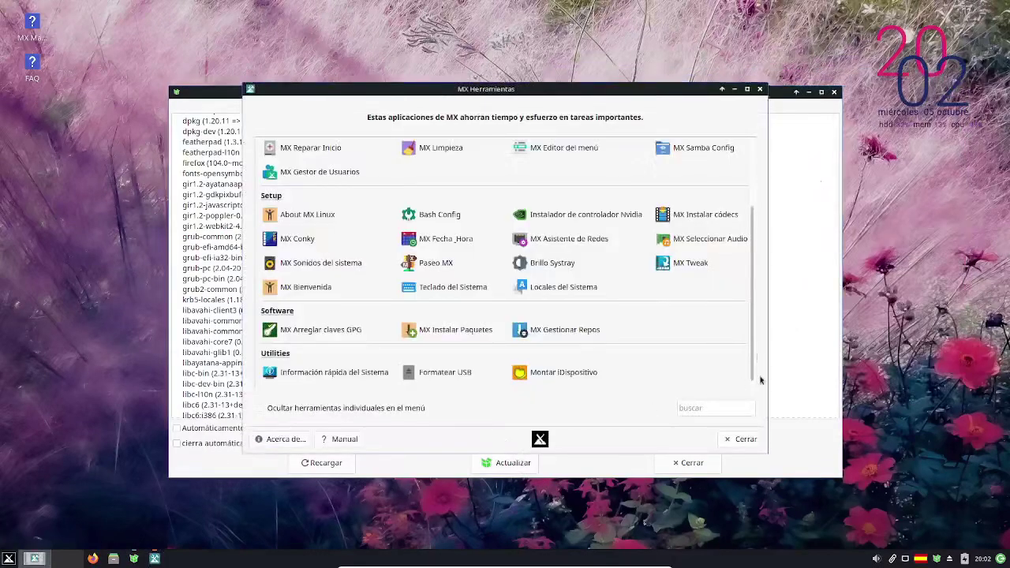
- Start the full system upgrade in MX Updater, authorizing with the administrator password and answering 's' to continue
click(735, 439)
click(513, 463)
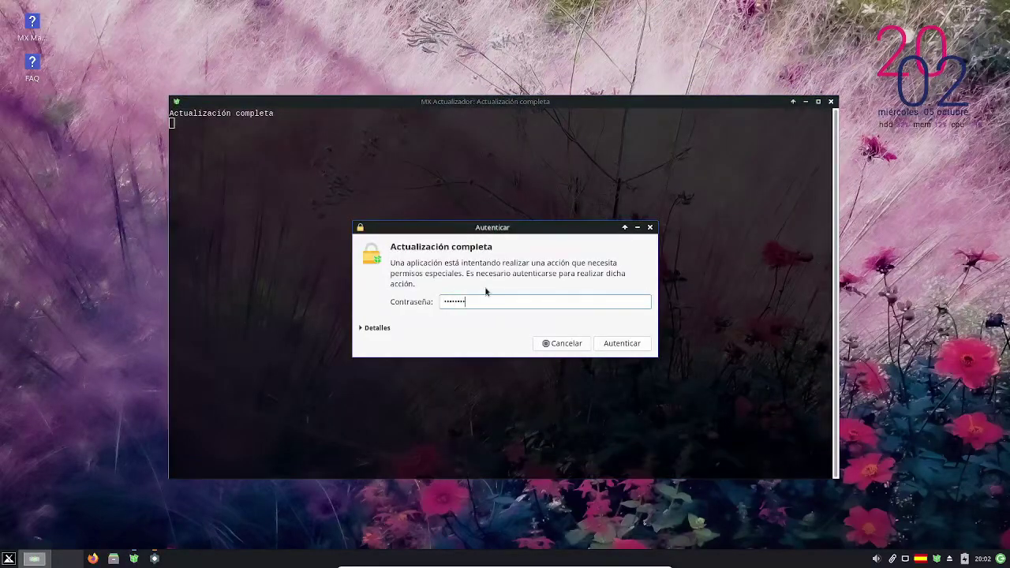
key(Return)
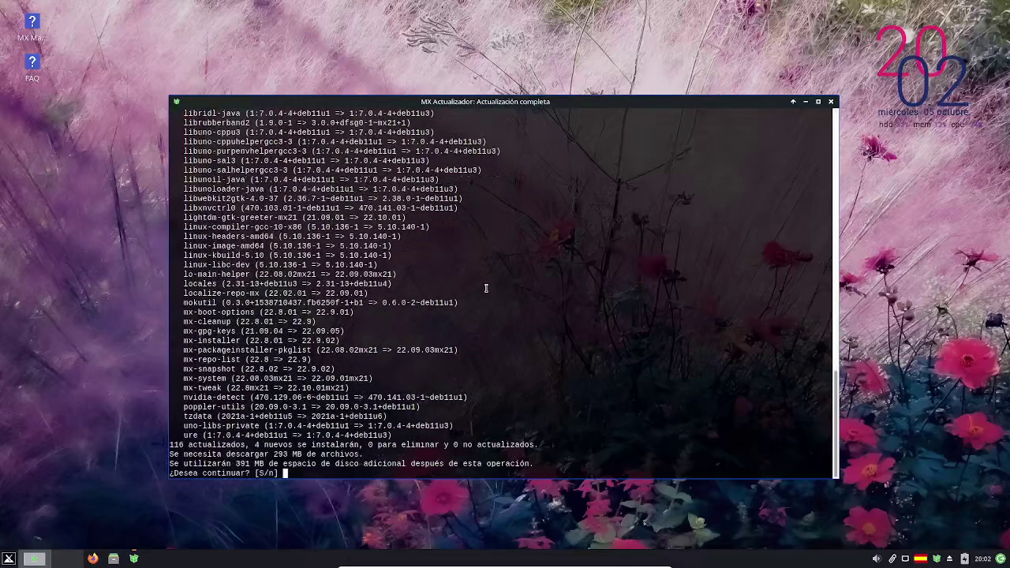
text(s)
key(Return)
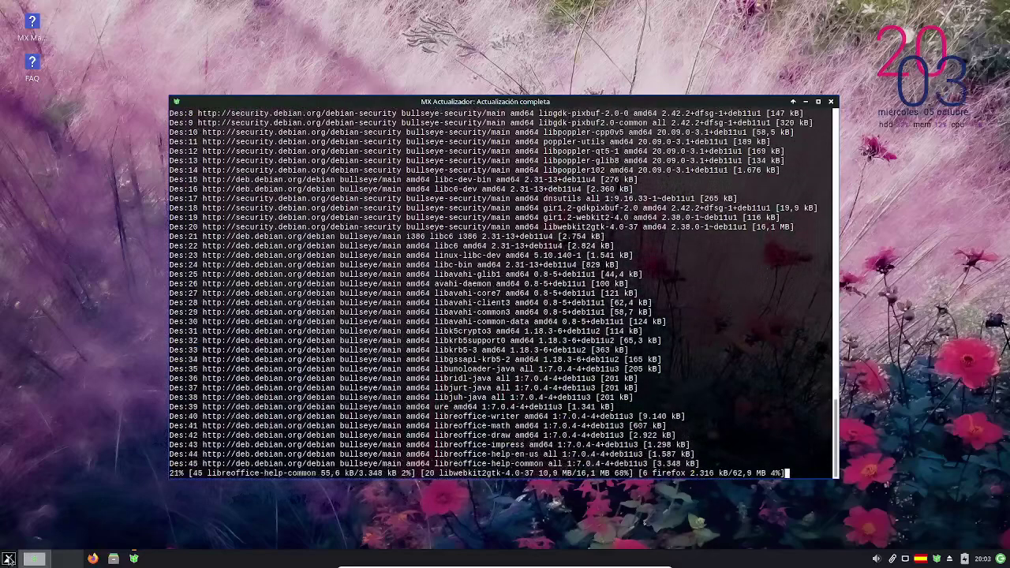
- Turn off the Conky desktop clock with Conky Toggle from the Whisker menu
key(super)
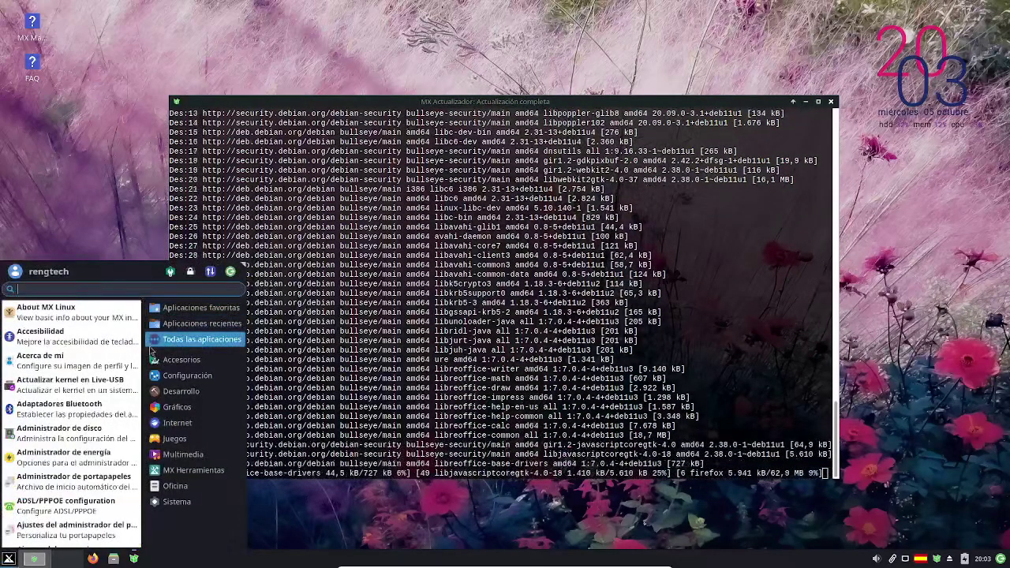
scroll(114, 406, down, 10)
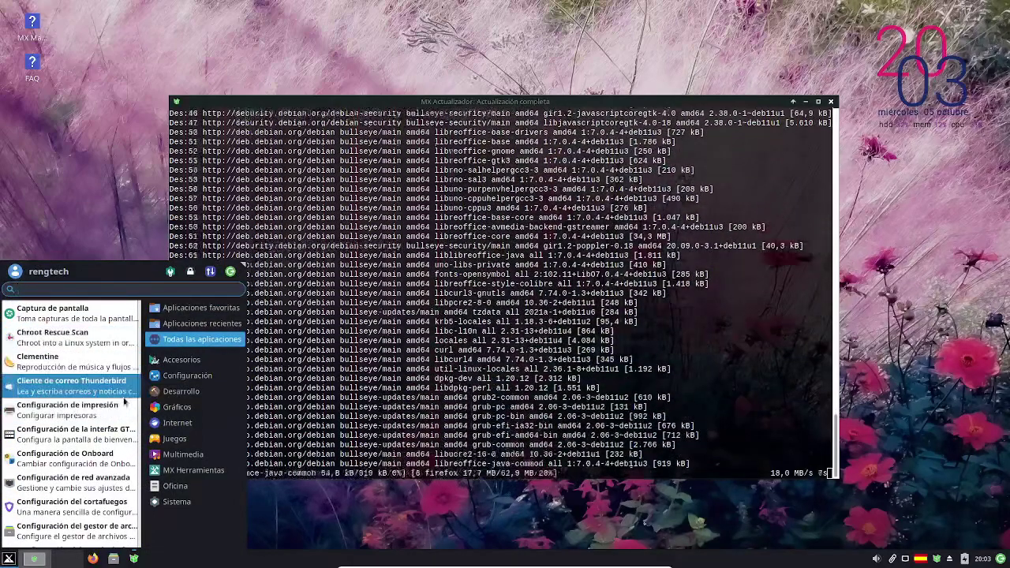
scroll(113, 384, down, 5)
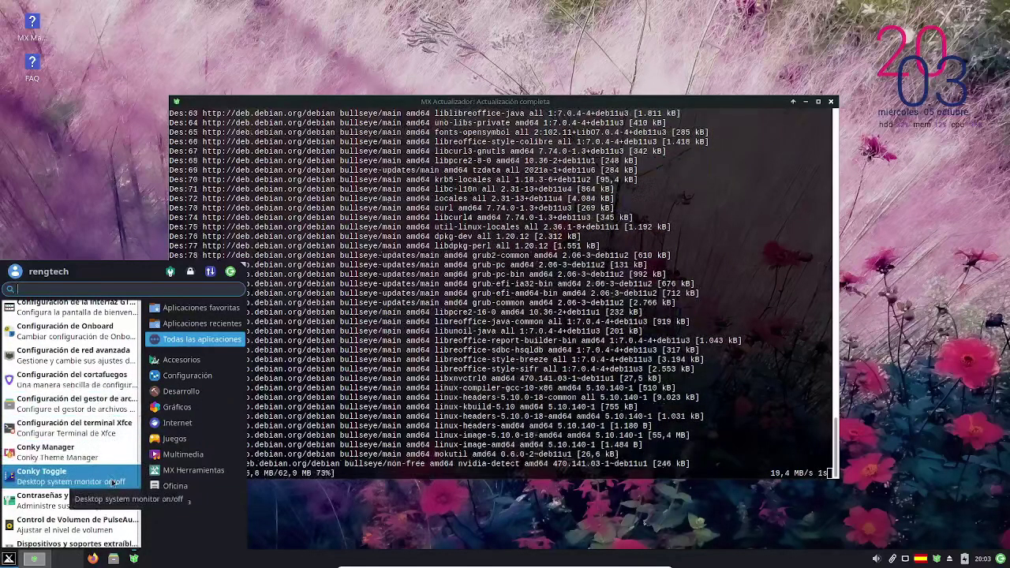
click(113, 476)
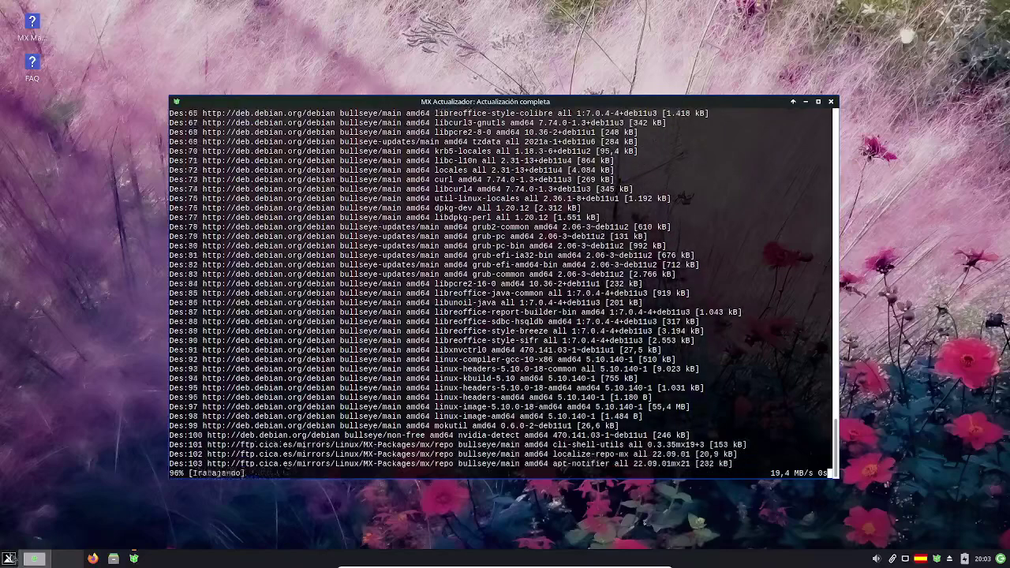
- Reopen the application menu and scroll down through the list of all applications
click(9, 560)
mouse_move(189, 345)
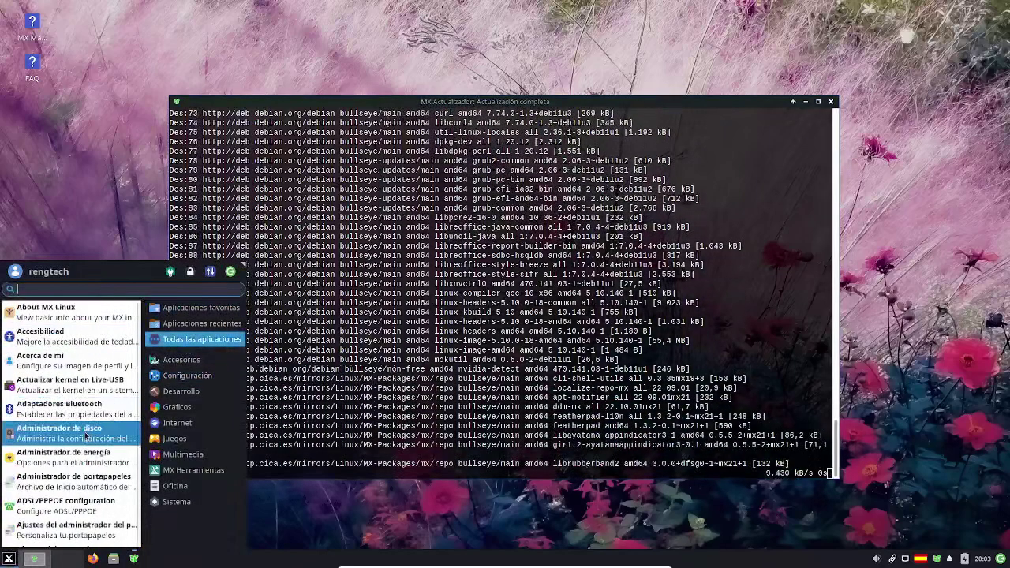
scroll(86, 436, down, 8)
scroll(86, 437, down, 7)
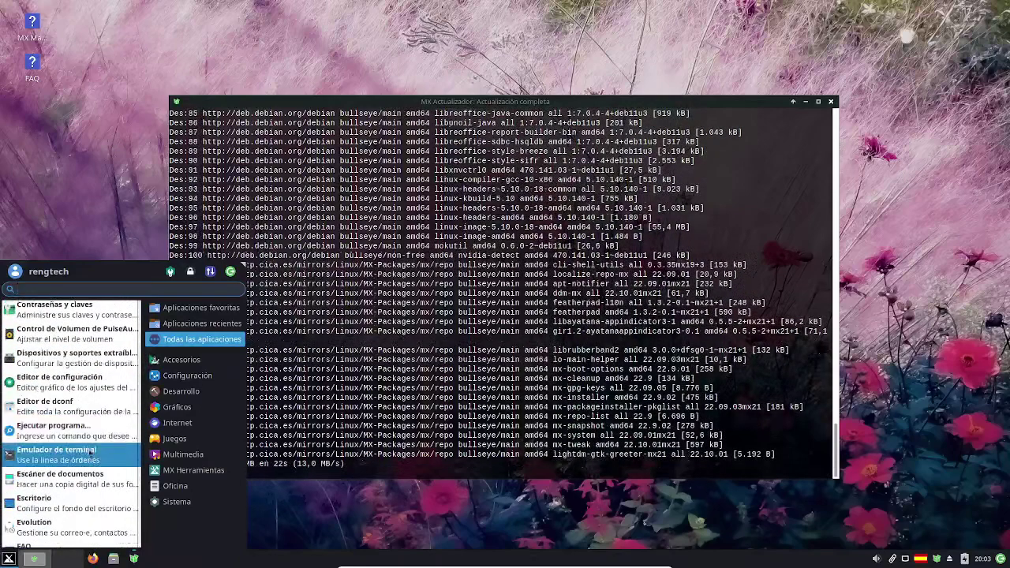
scroll(95, 462, down, 3)
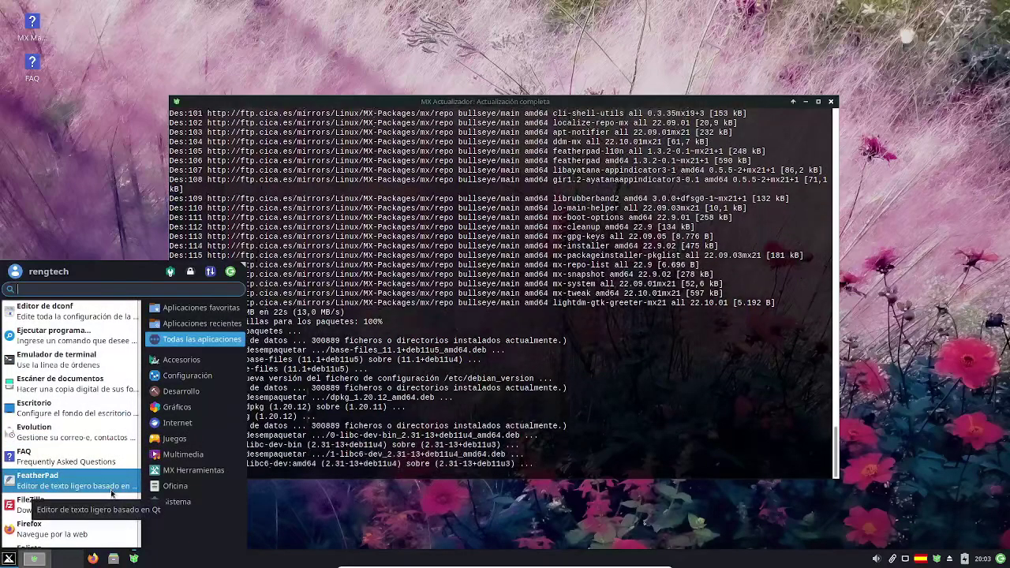
scroll(111, 493, down, 3)
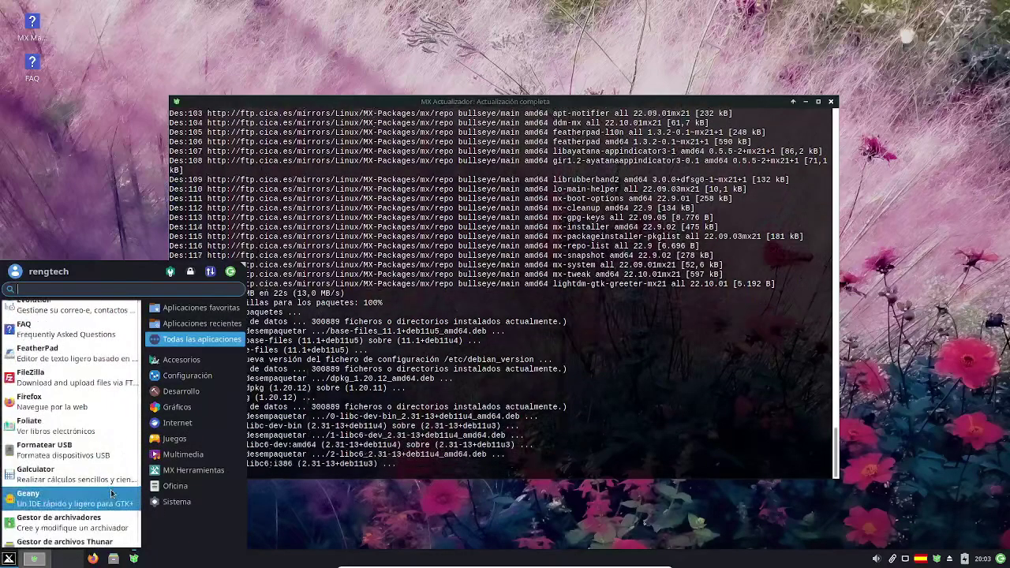